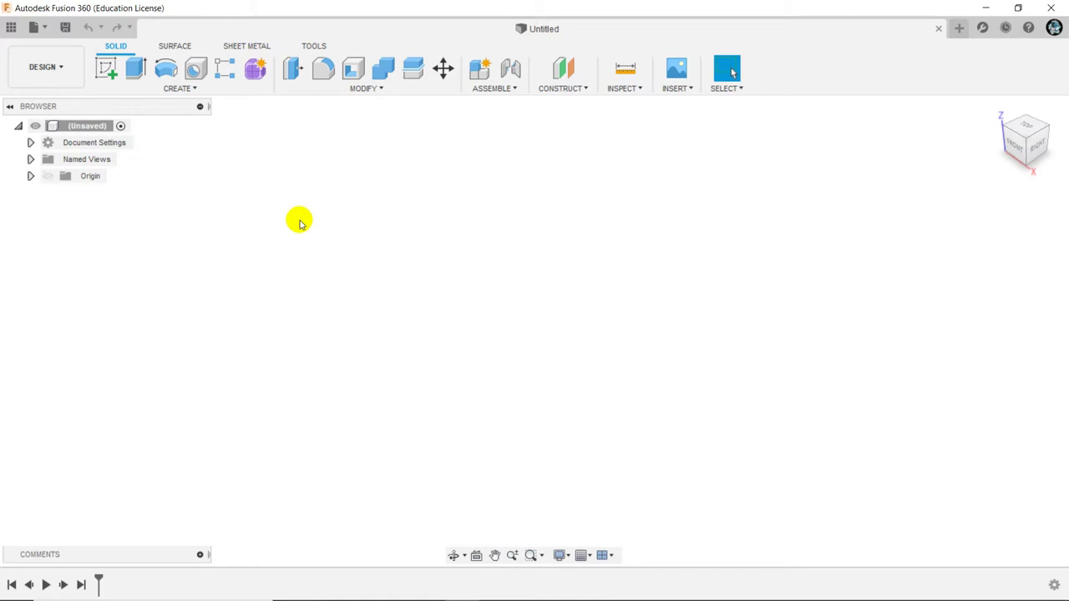
Step: Create a sketch on the XY origin plane, viewed straight down from Top
click(109, 71)
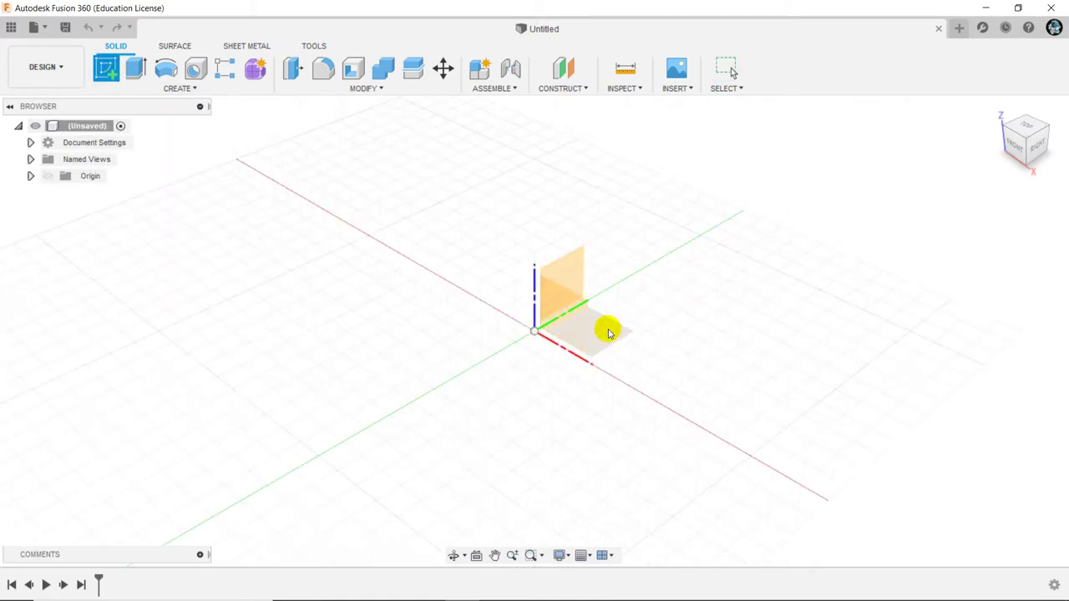
click(608, 334)
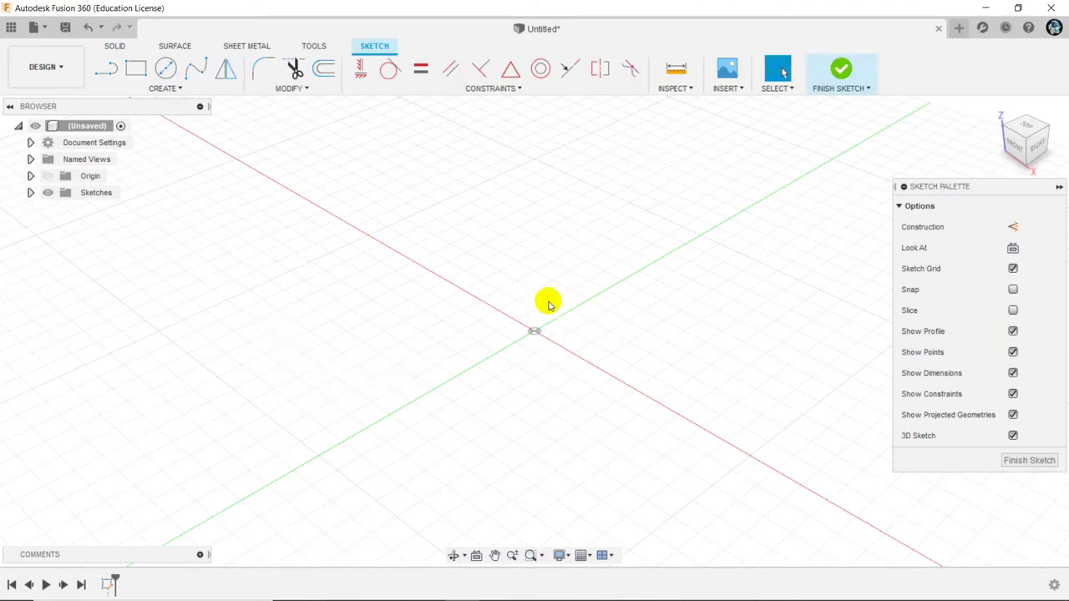
click(1027, 129)
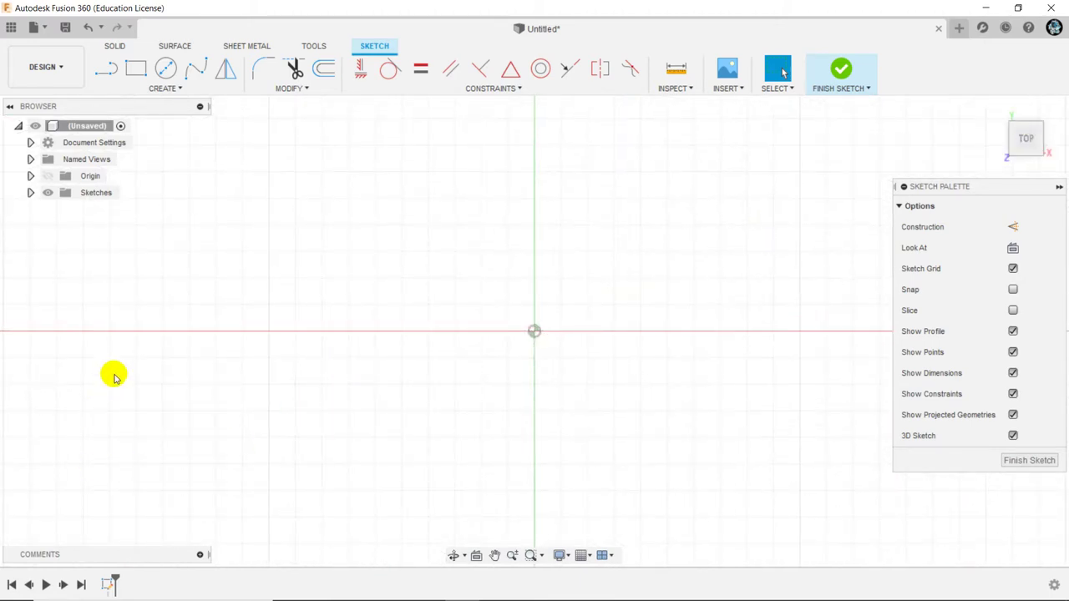
click(156, 88)
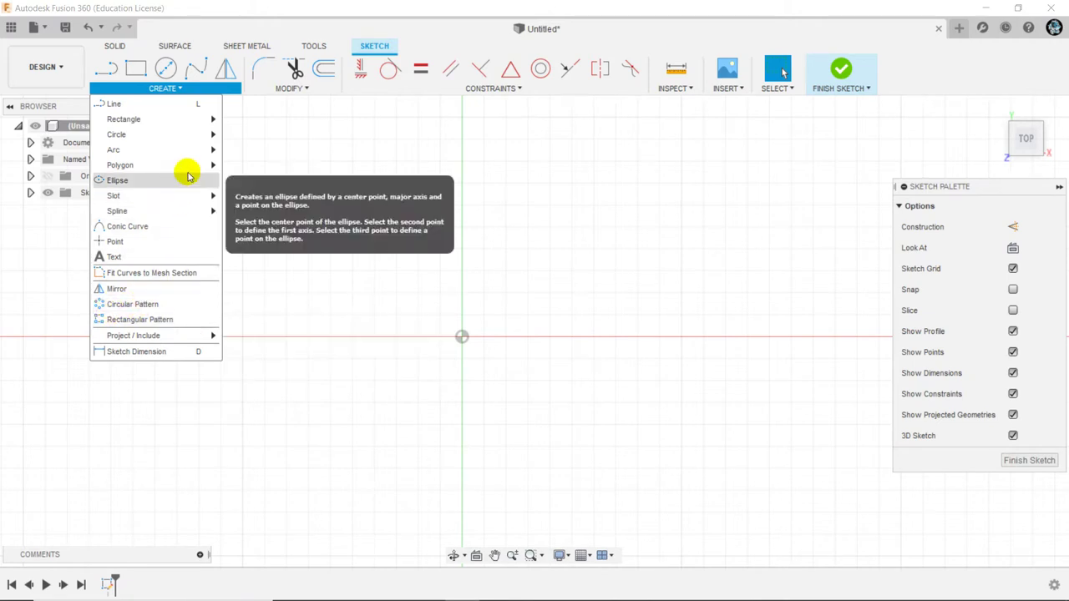
mouse_move(119, 165)
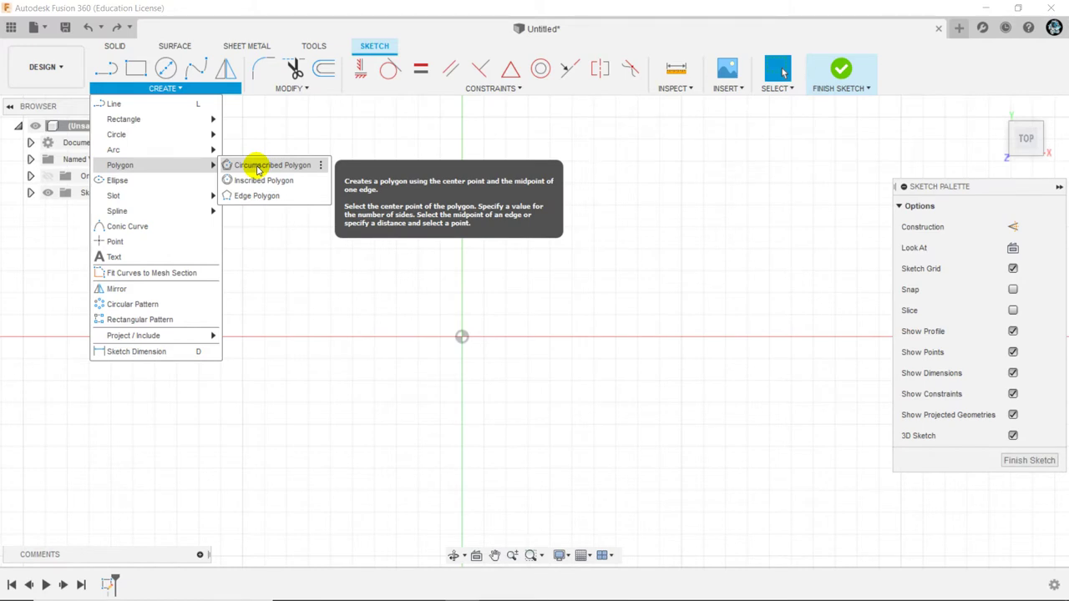
Step: Draw a 3-sided circumscribed polygon of 50 mm centred on the origin
click(258, 170)
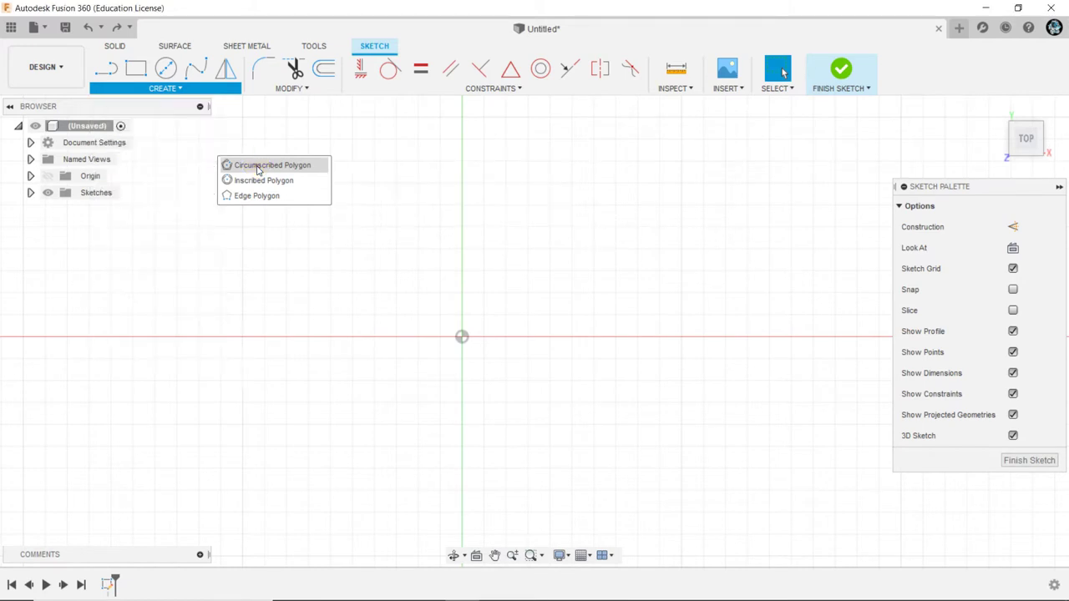
click(462, 337)
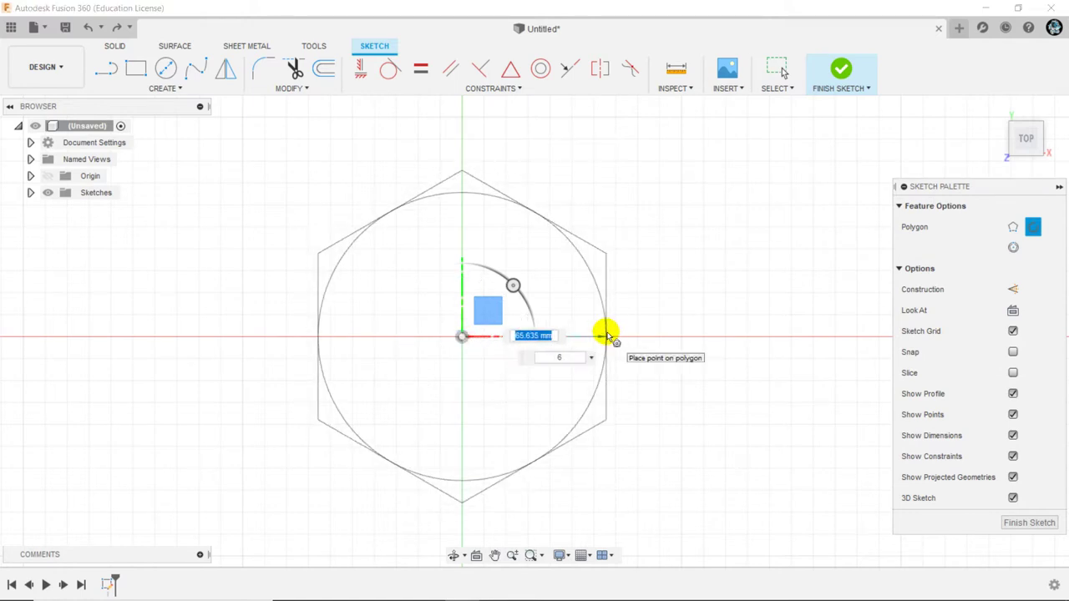
text(50)
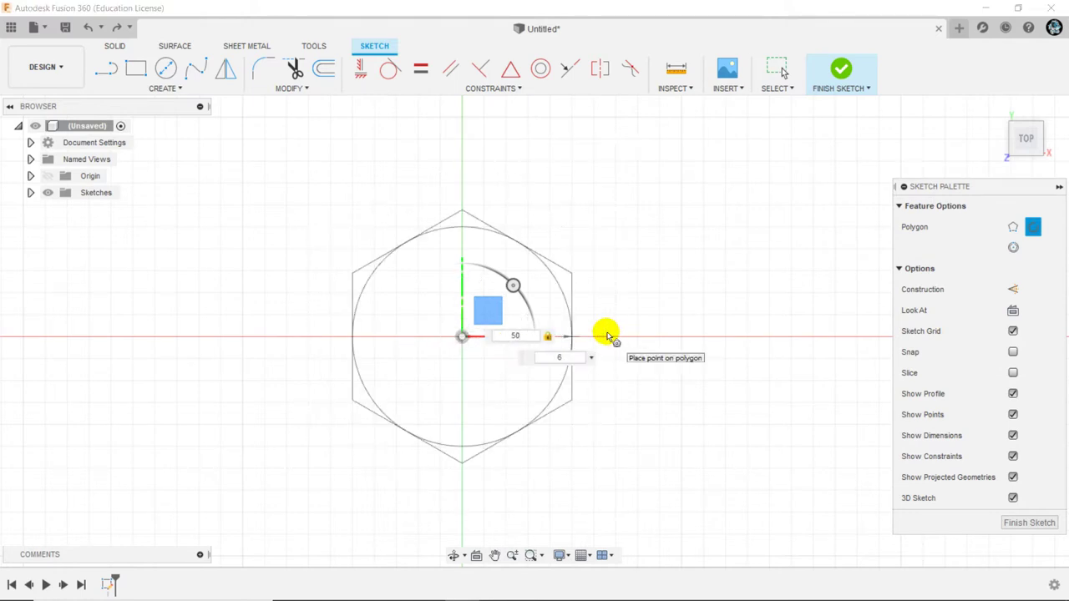
key(Tab)
text(3)
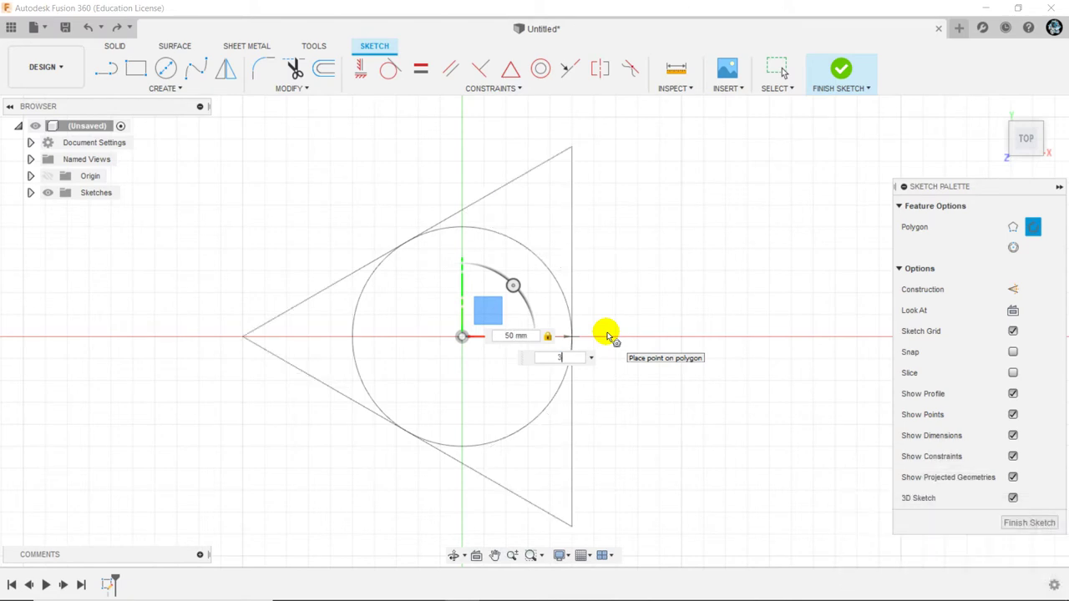
click(607, 336)
key(Return)
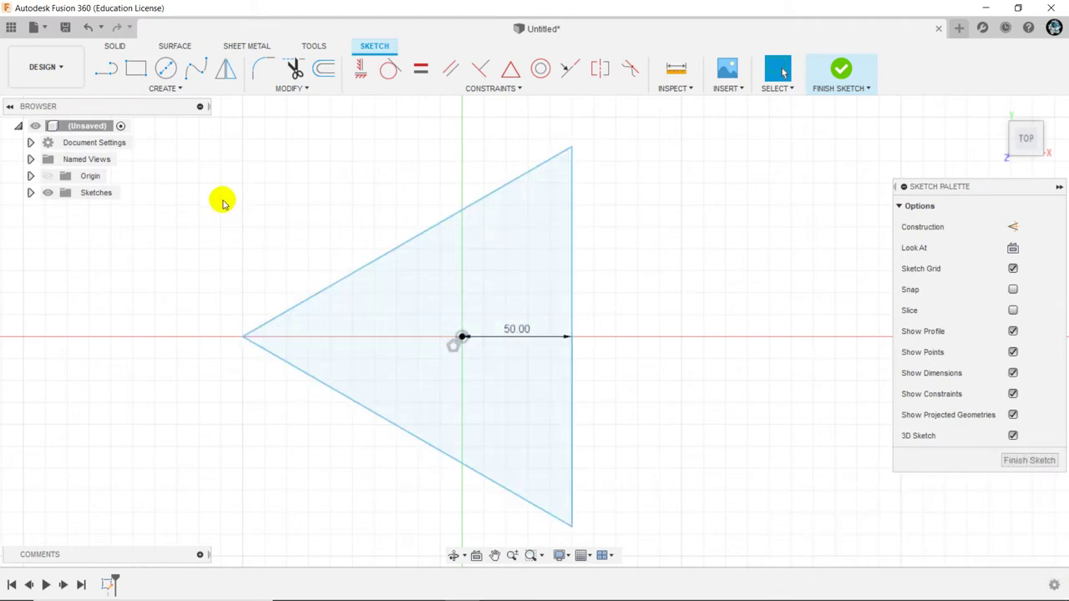
Step: Draw a second 3-sided circumscribed polygon of 40 mm at the origin
click(193, 88)
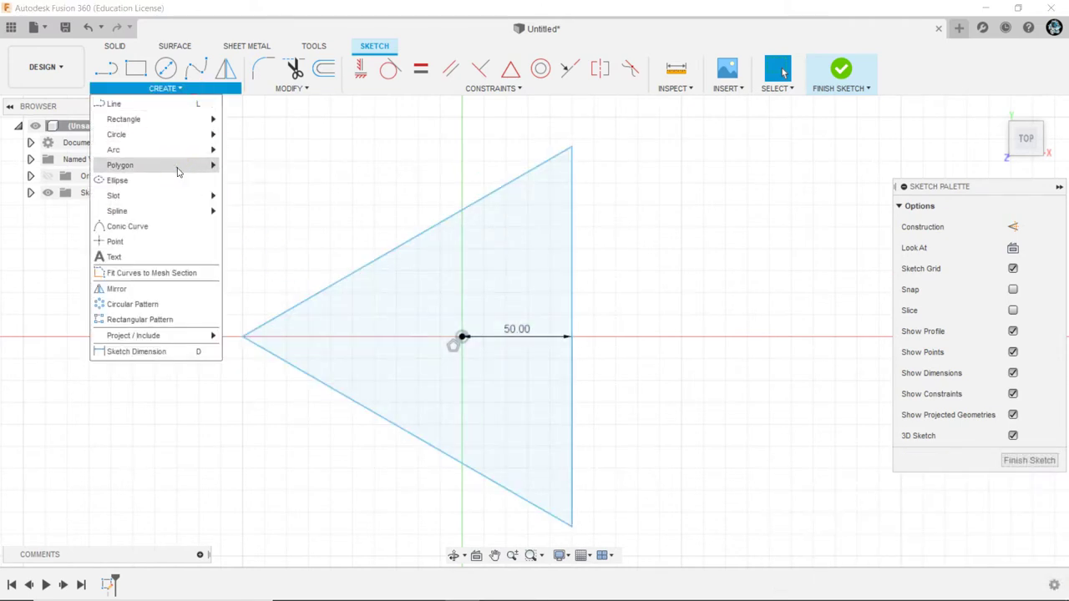
click(177, 167)
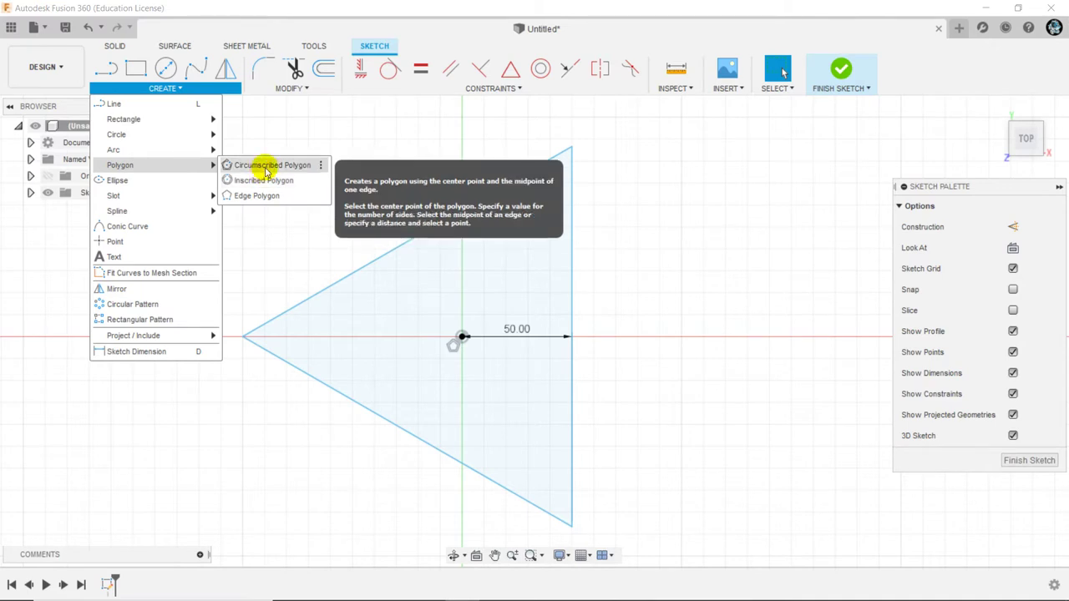
click(268, 166)
click(460, 337)
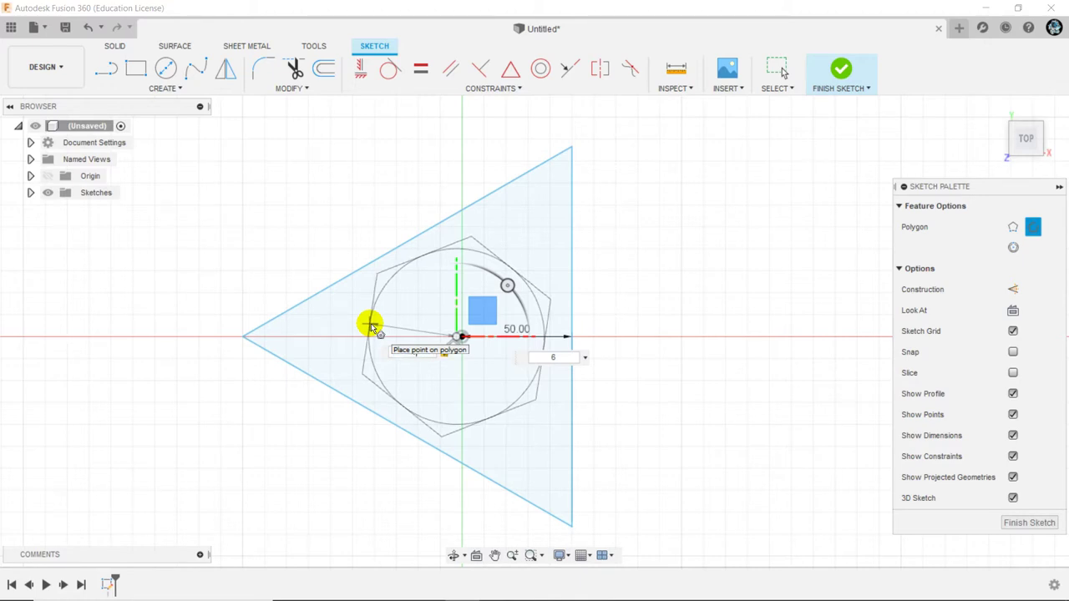
key(Return)
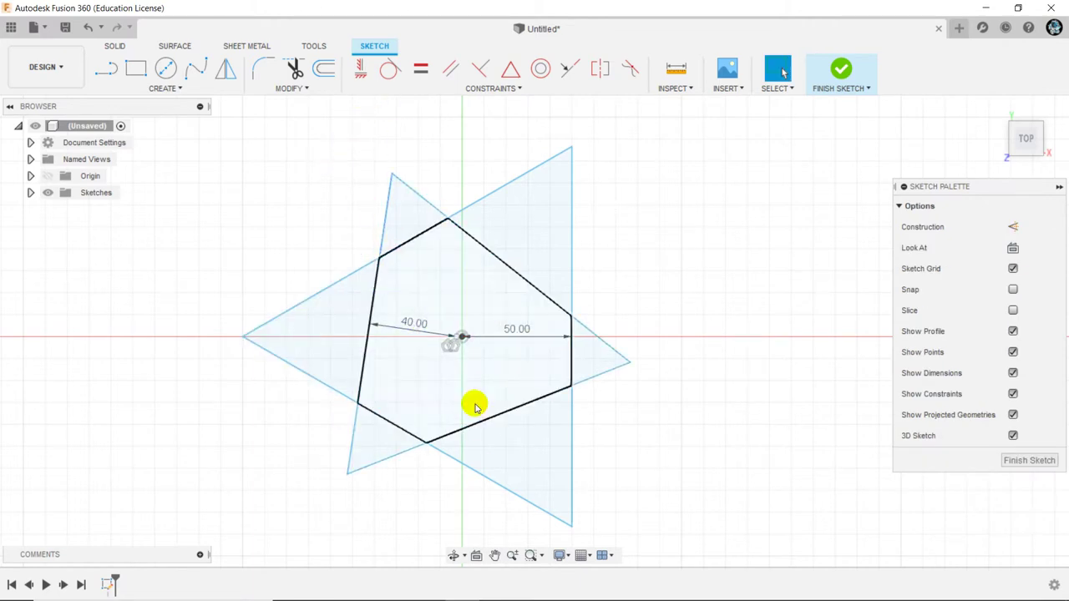
scroll(475, 406, up, 3)
scroll(465, 289, up, 3)
scroll(432, 293, up, 2)
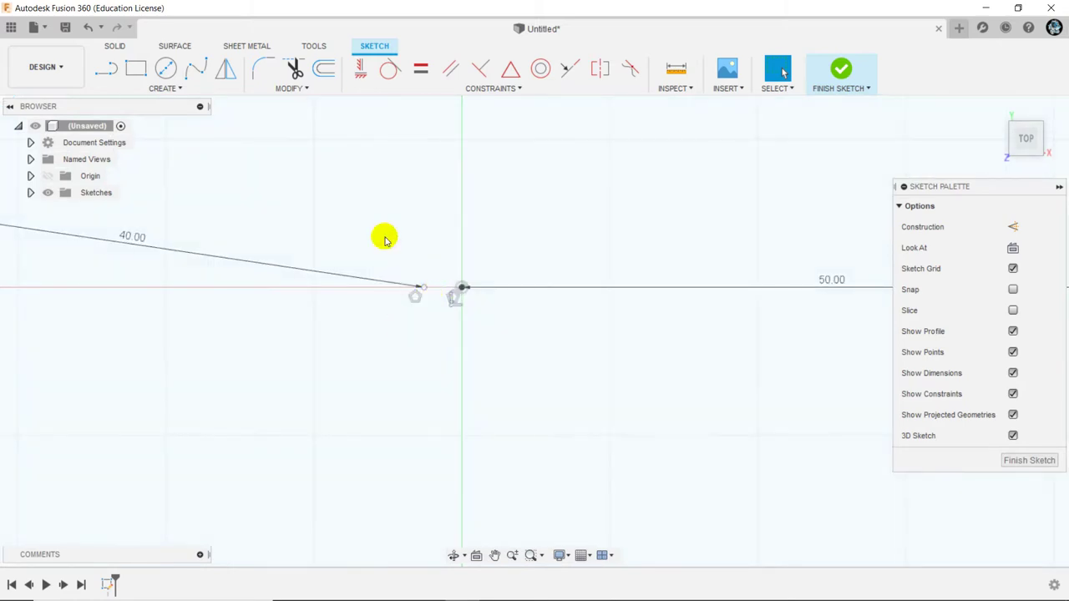
Step: Constrain the 40 mm triangle's centre point coincident with the origin
click(388, 71)
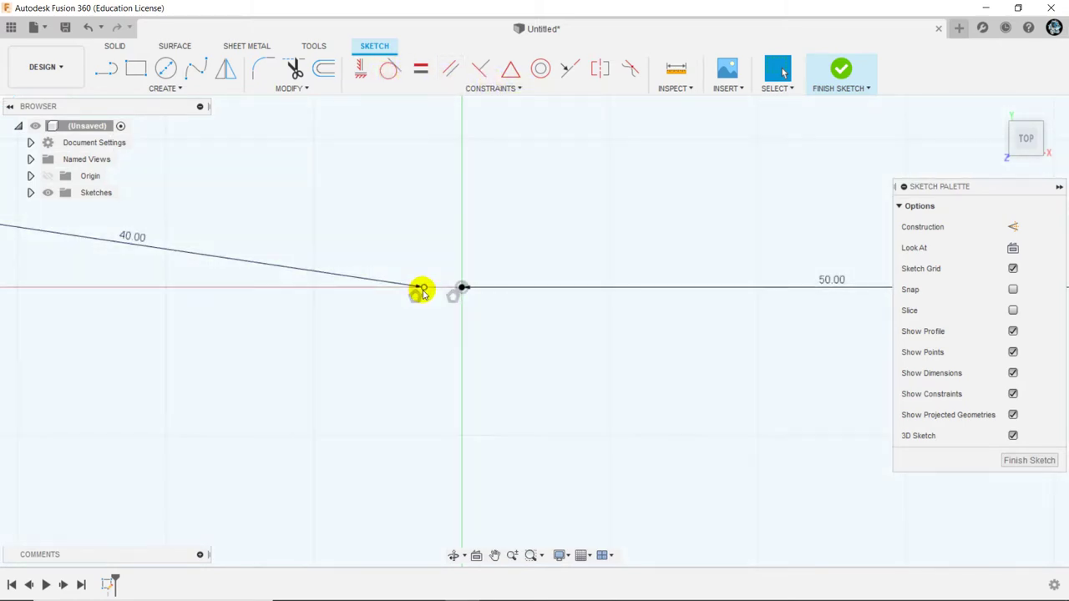
click(480, 90)
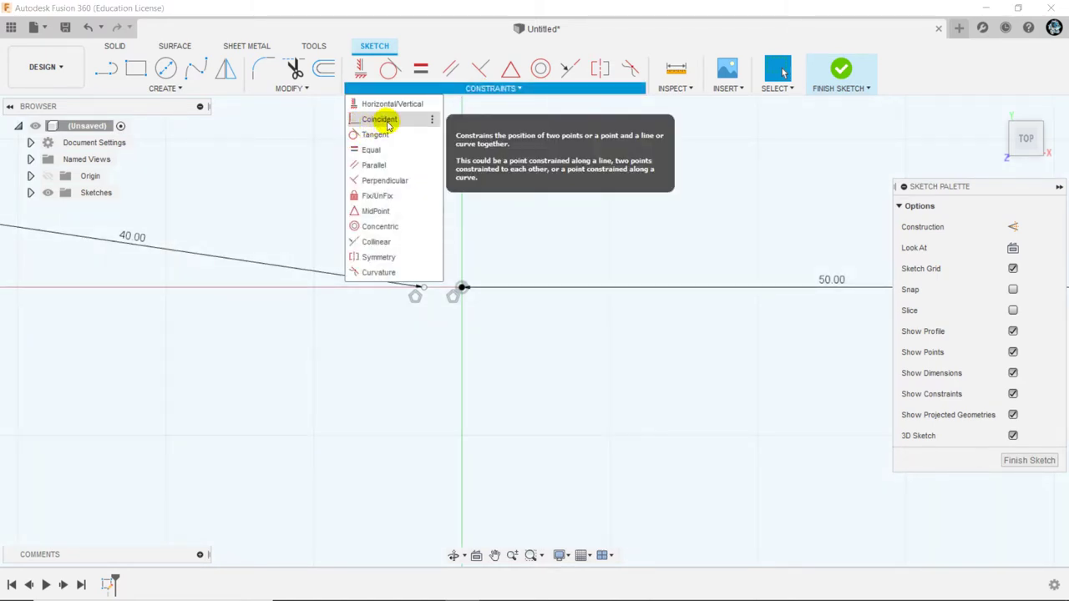
click(380, 121)
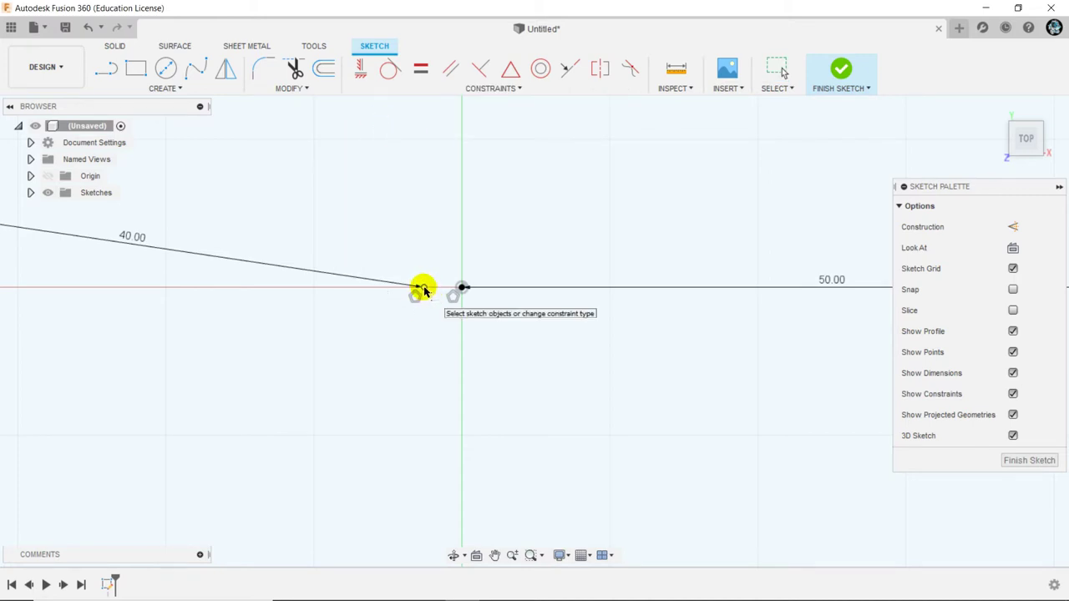
click(423, 289)
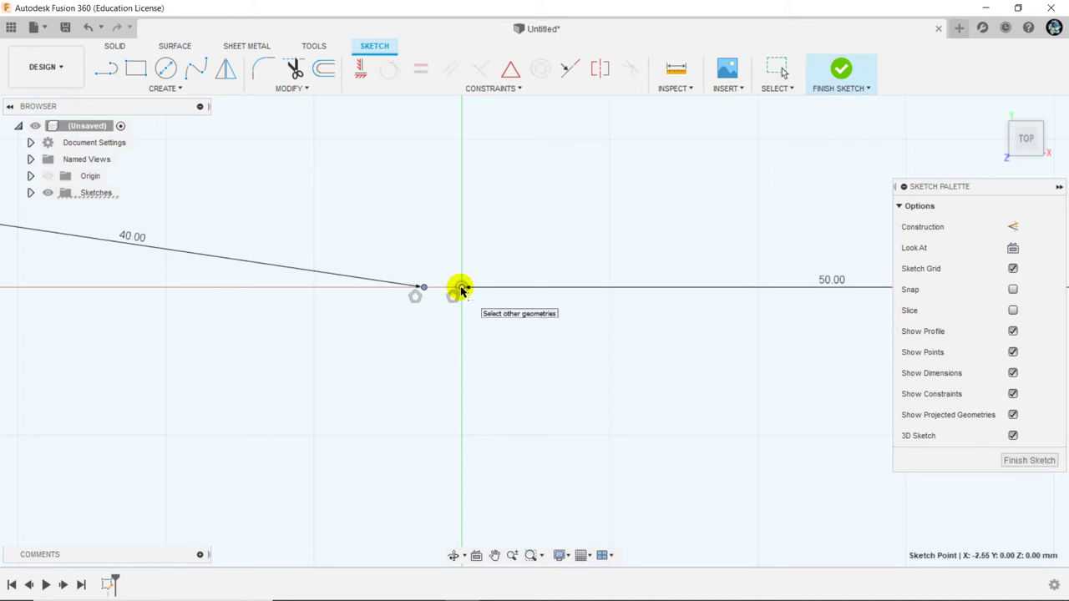
click(462, 289)
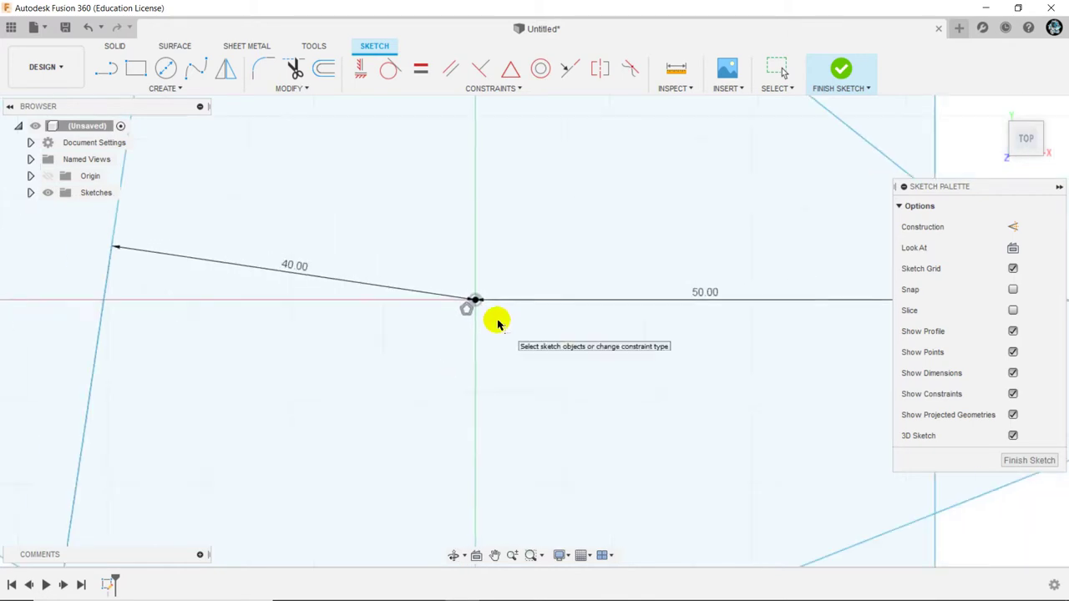
scroll(431, 262, down, 3)
scroll(431, 262, down, 2)
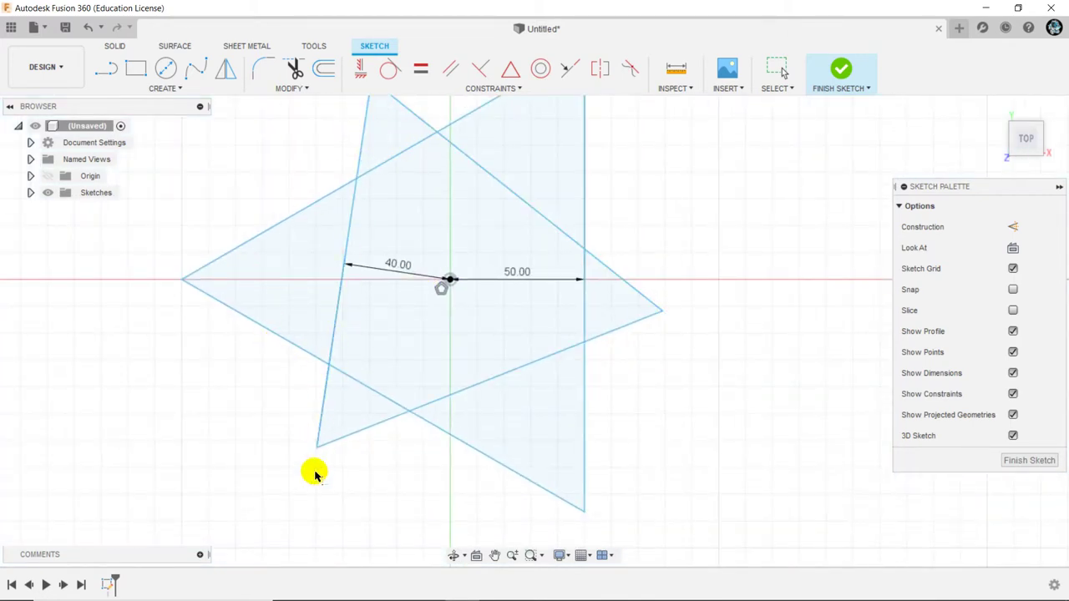
Step: Make one slanted edge of each triangle vertical to form a symmetric star
click(361, 69)
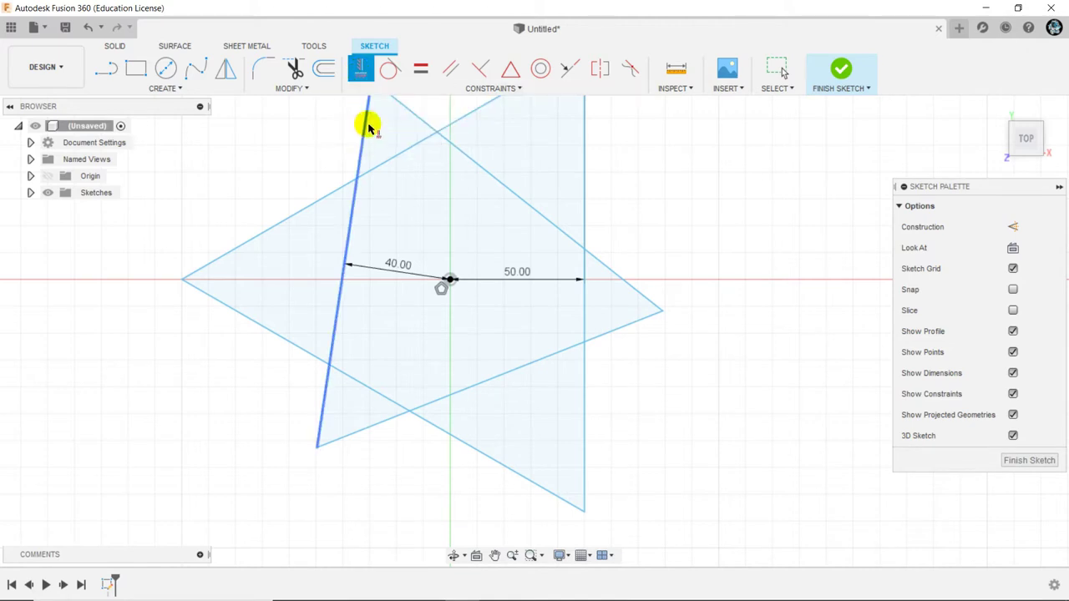
click(363, 127)
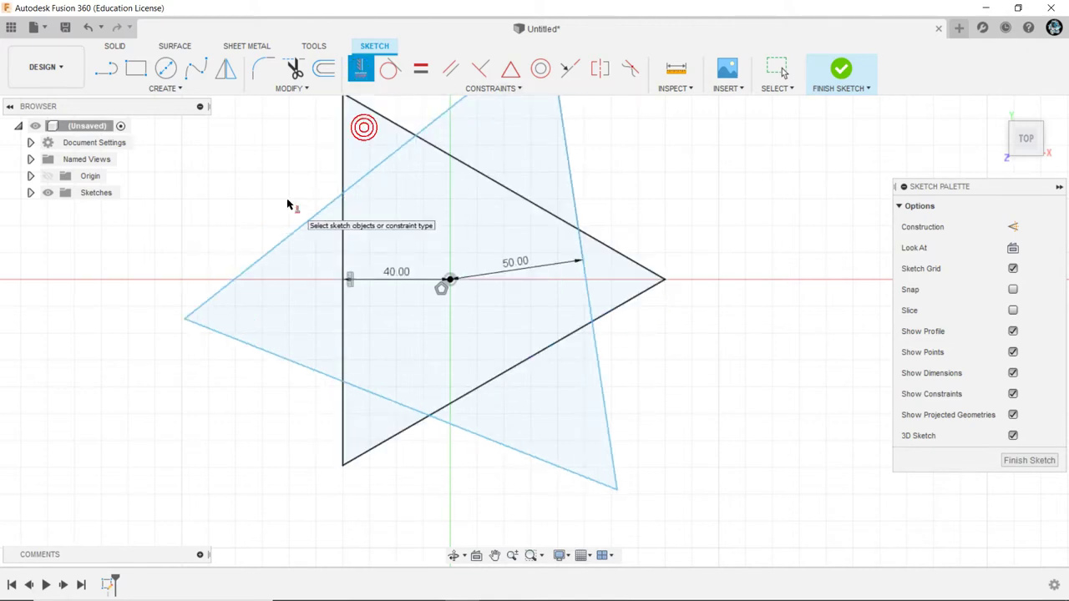
scroll(283, 400, down, 2)
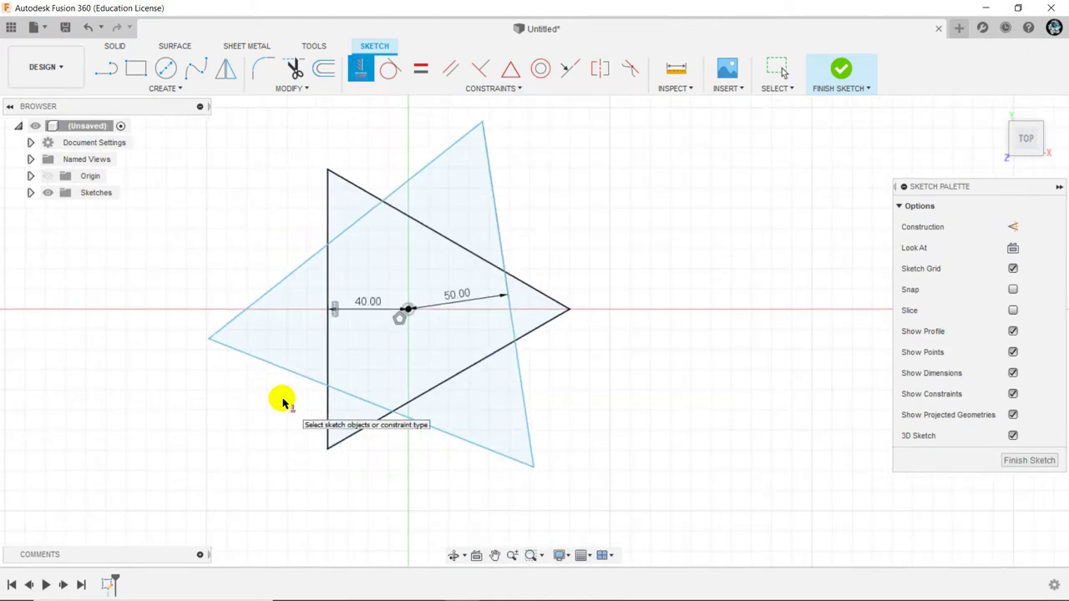
click(496, 194)
click(219, 234)
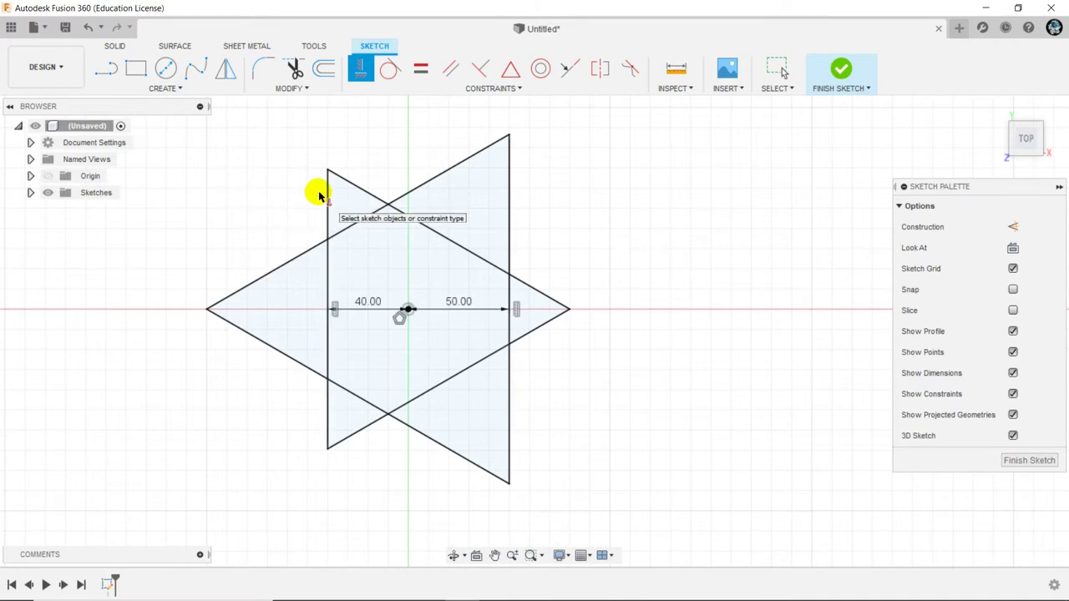
right_click(200, 170)
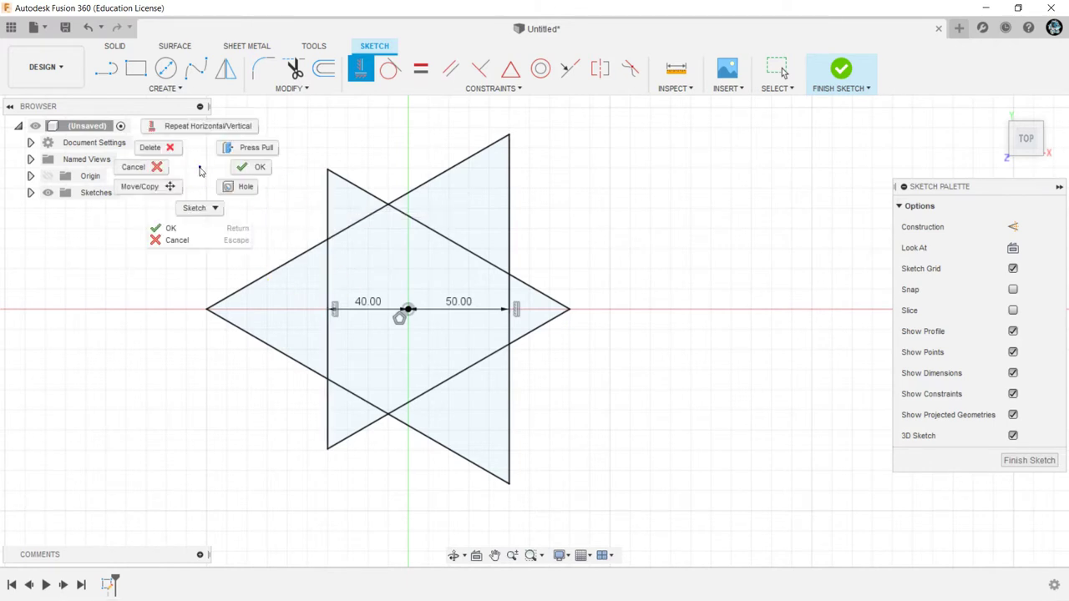
click(295, 72)
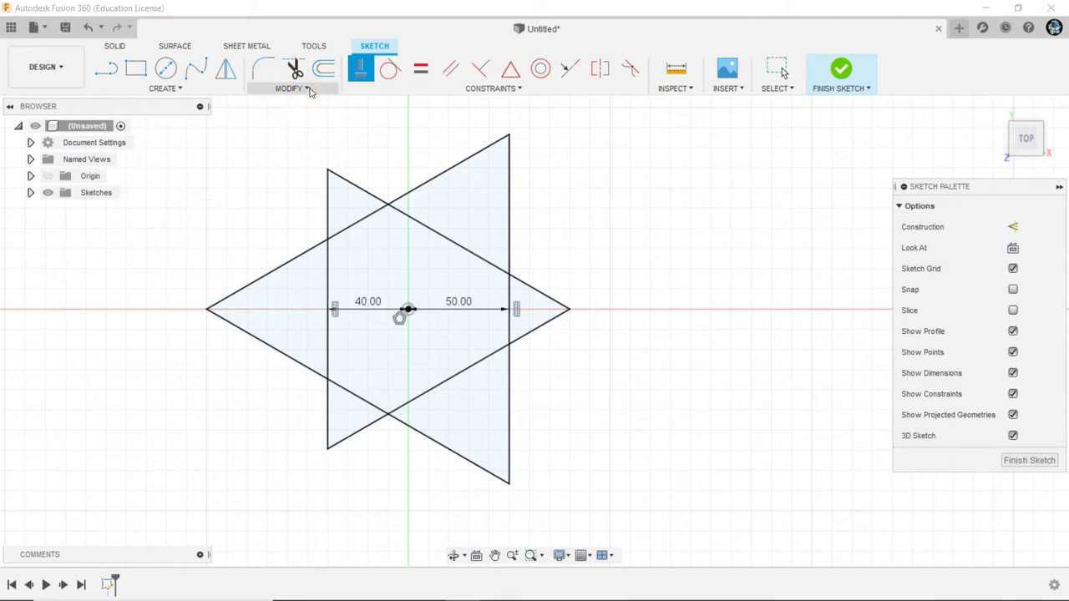
Step: Trim away the star's outer segments on the upper-left and left side
click(294, 88)
click(280, 119)
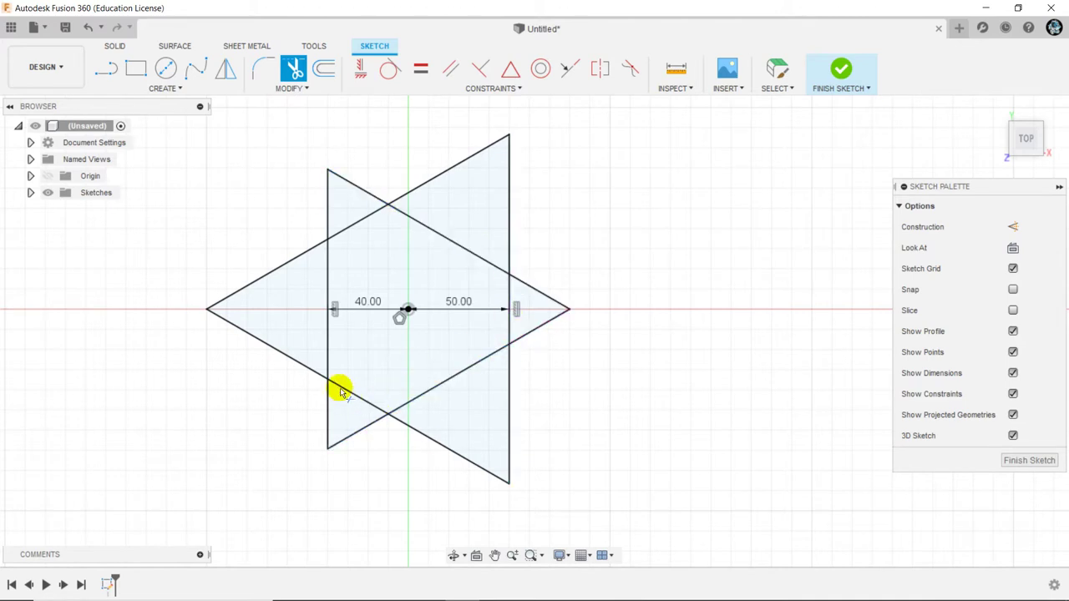
click(355, 185)
click(330, 213)
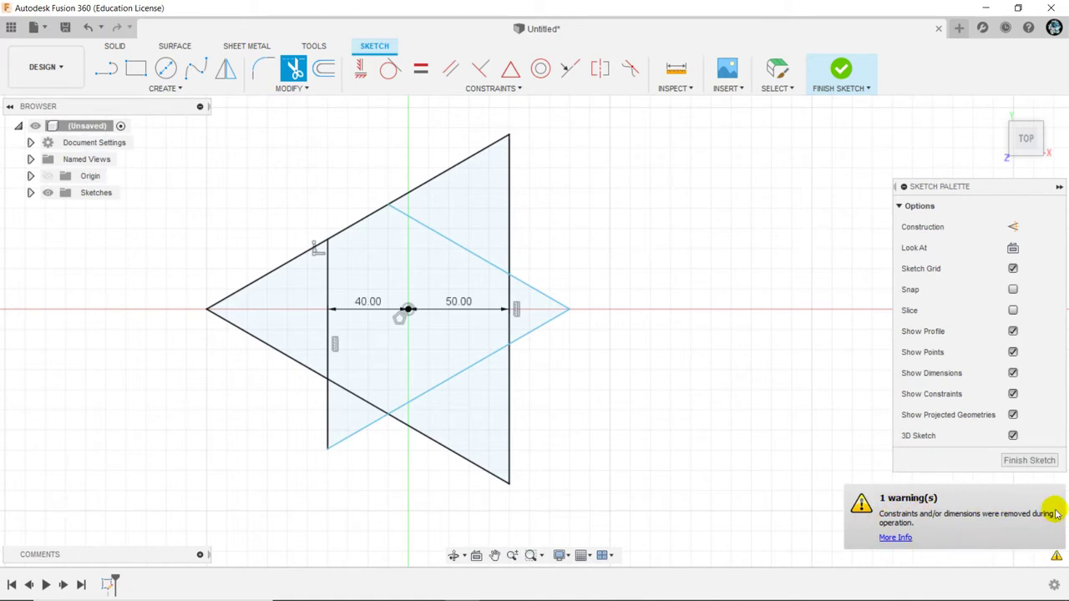
click(281, 273)
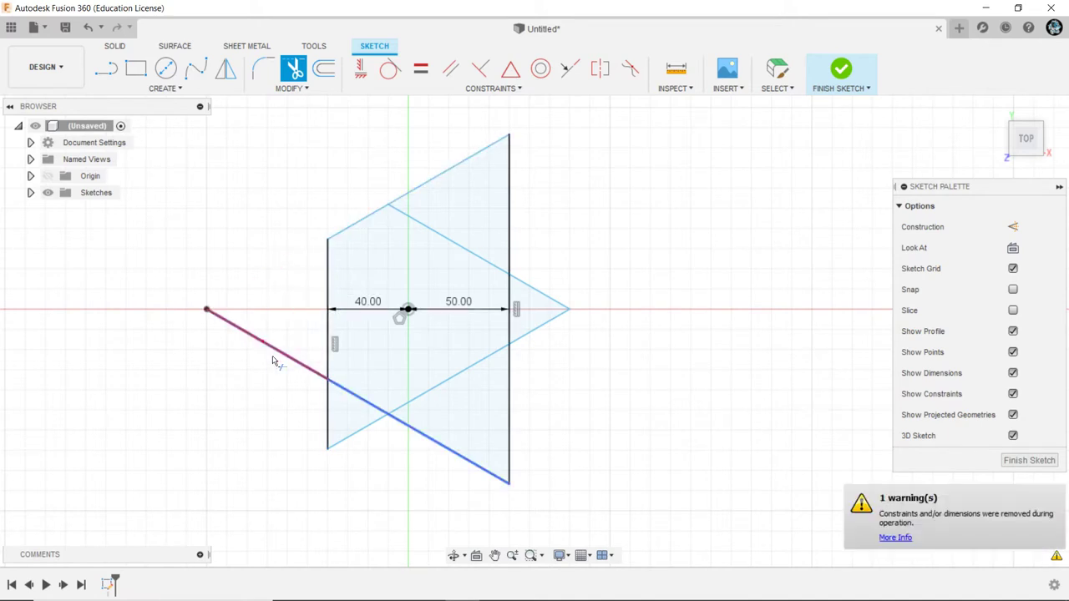
click(275, 354)
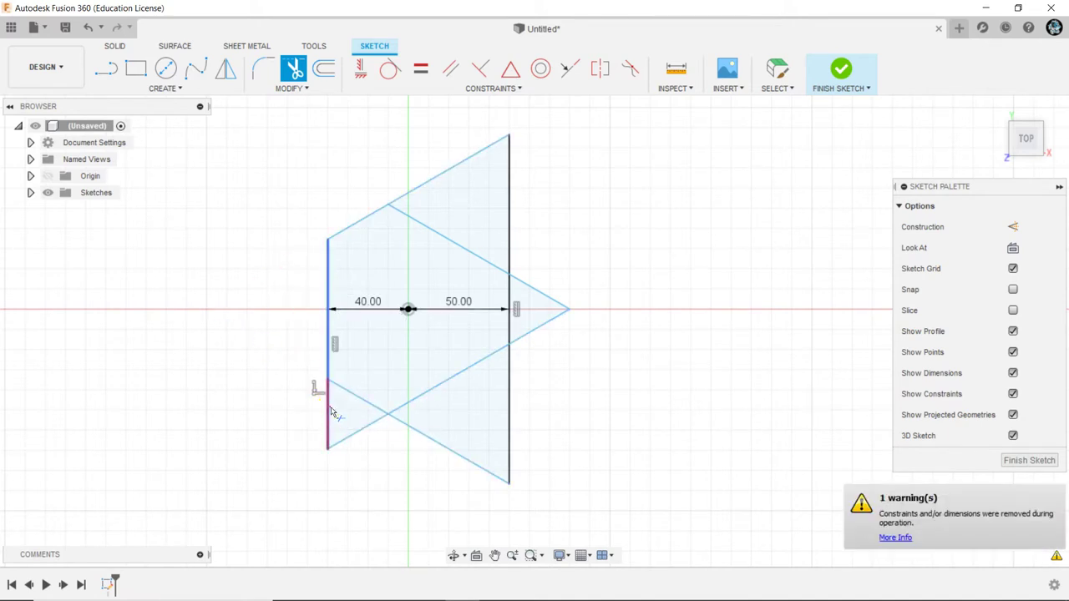
click(329, 411)
Step: Trim the remaining lower, right and upper star points, leaving only a hexagon
click(362, 430)
click(410, 424)
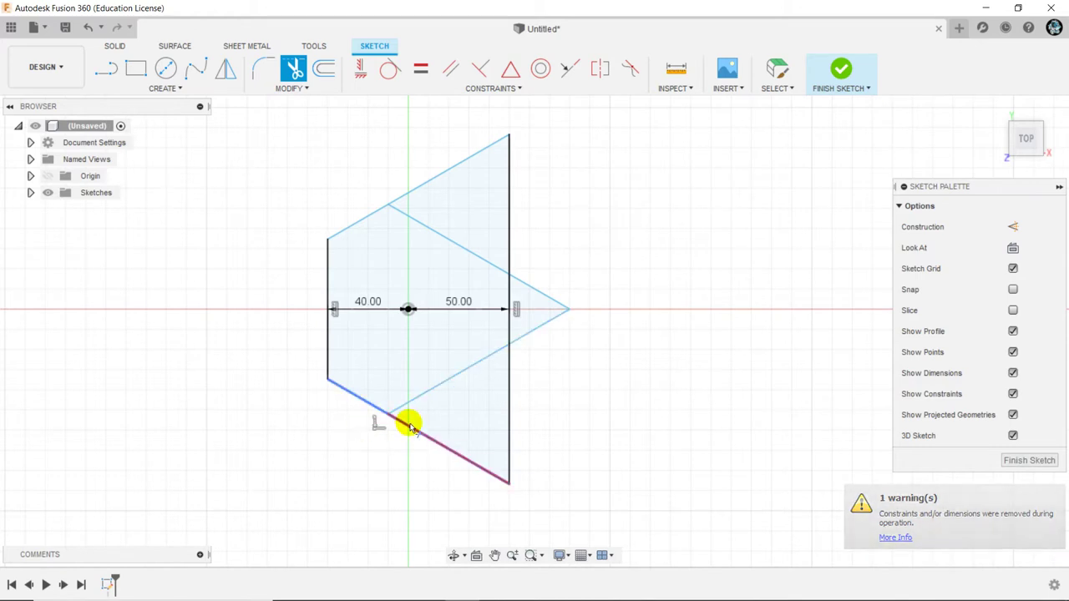
click(513, 407)
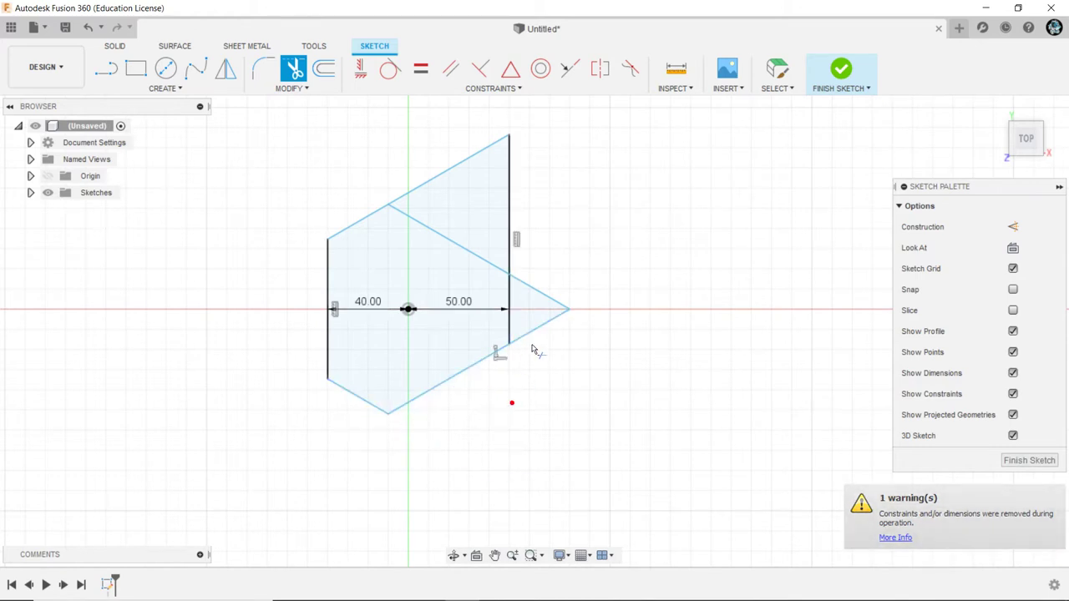
click(533, 334)
click(533, 291)
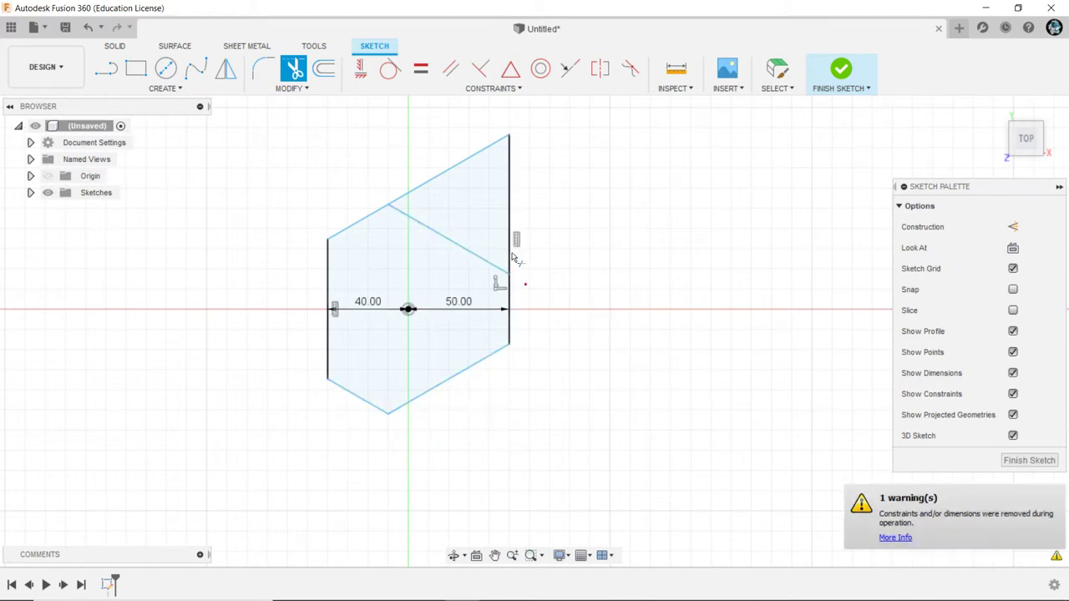
click(508, 237)
click(445, 181)
click(272, 221)
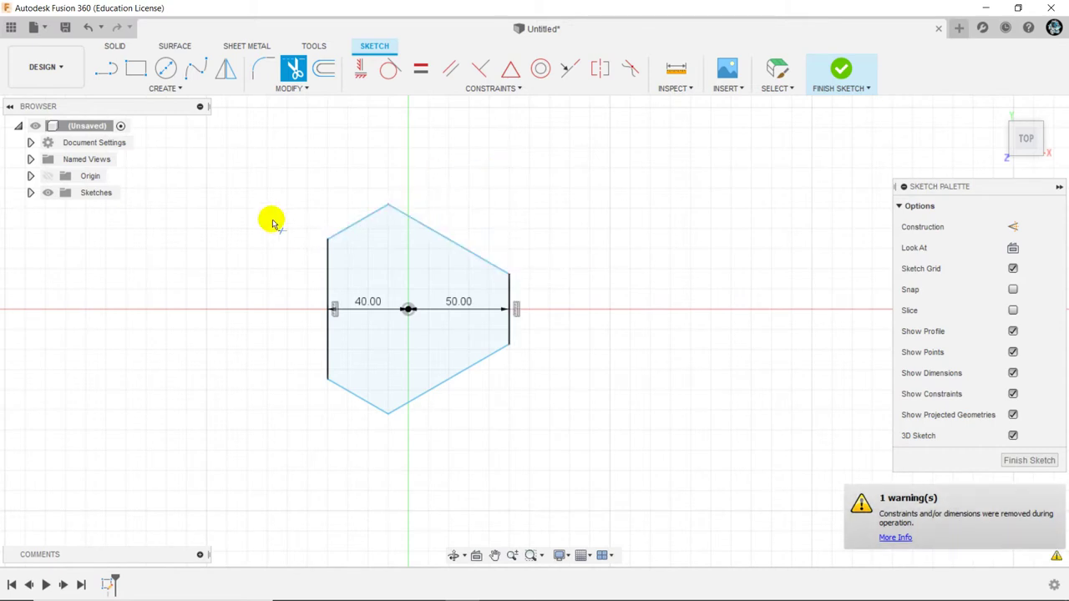
right_click(267, 218)
click(313, 215)
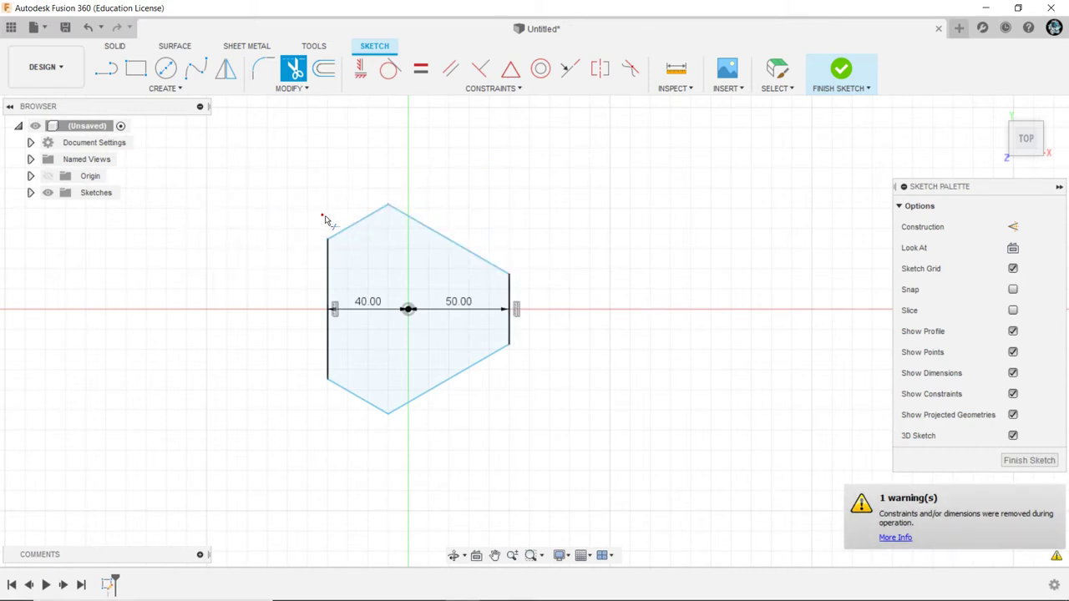
click(406, 307)
click(384, 229)
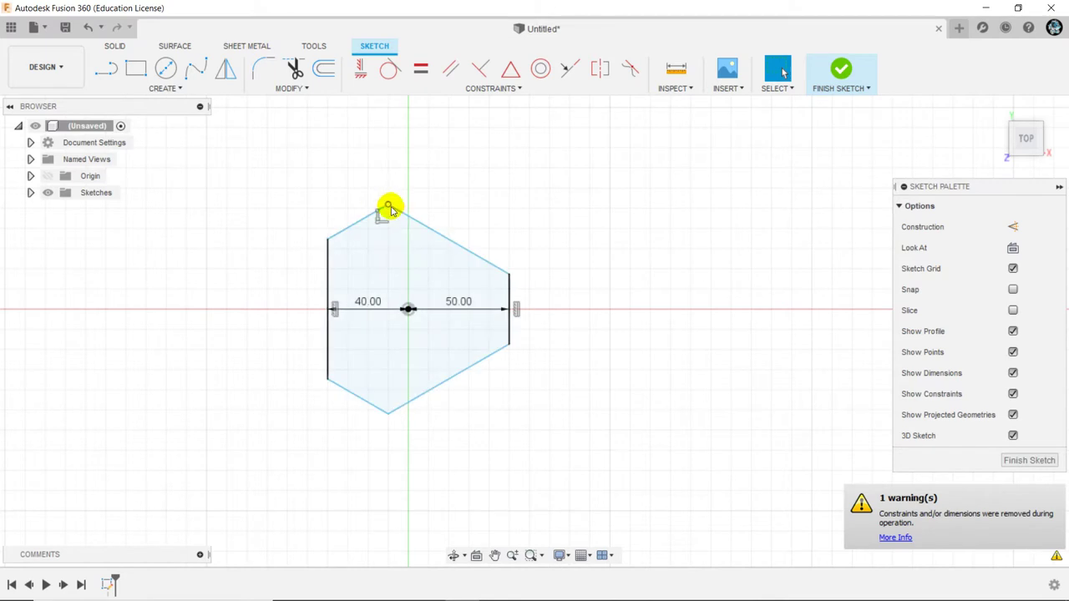
Step: Drag the hexagon's top, right and left corners upward to stretch it
drag(388, 207, 414, 150)
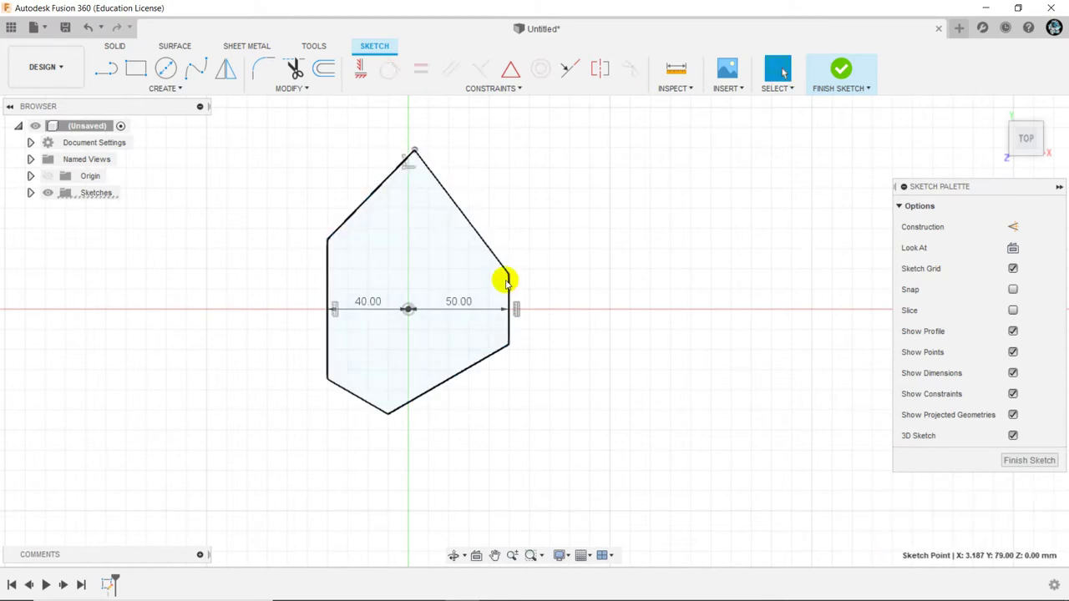
drag(509, 275, 509, 188)
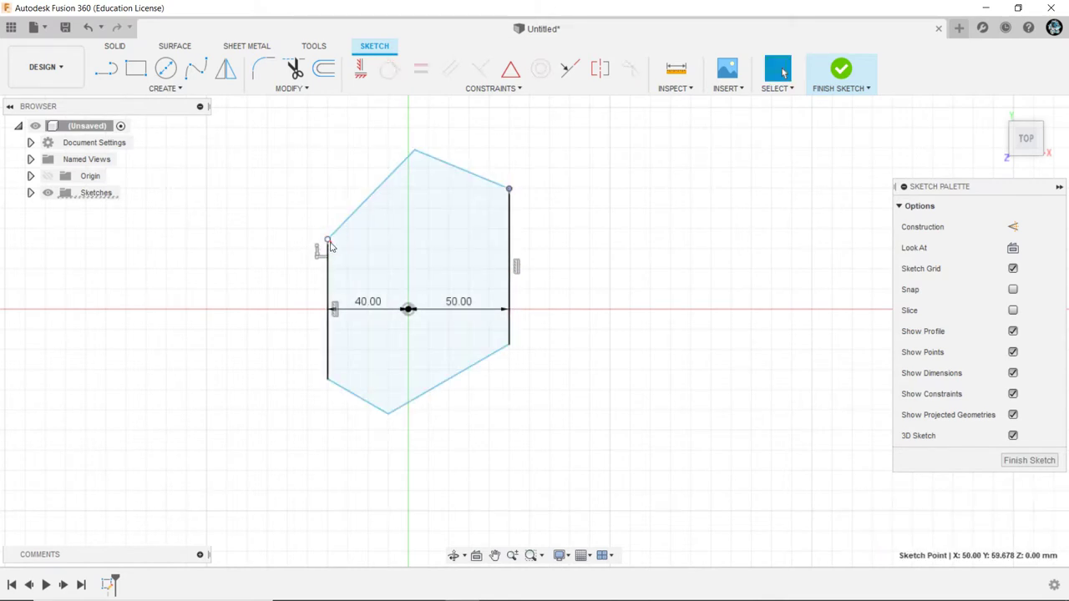
drag(329, 241, 328, 172)
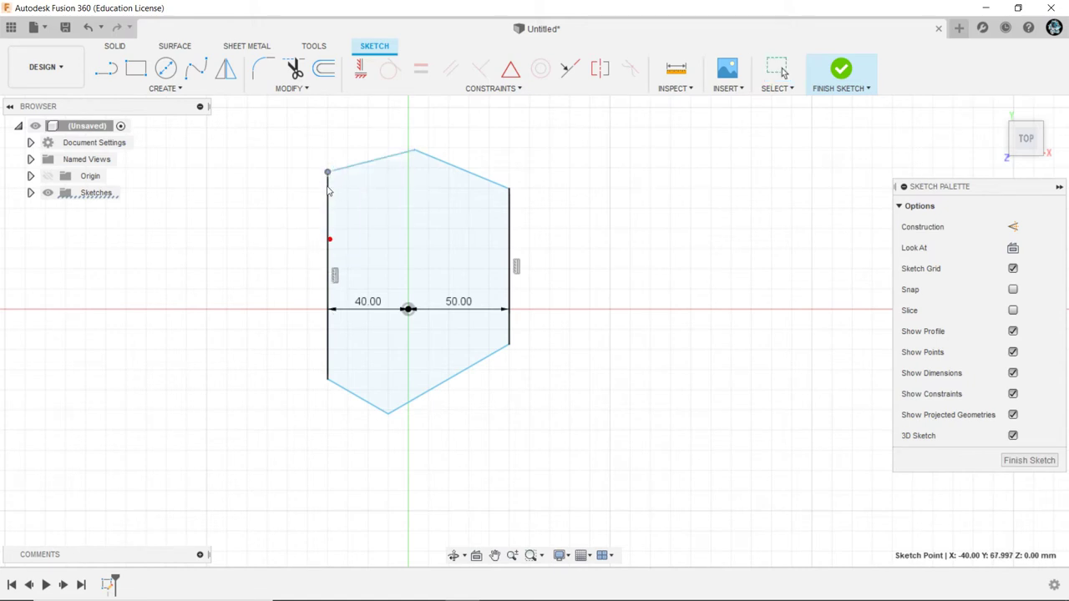
click(325, 300)
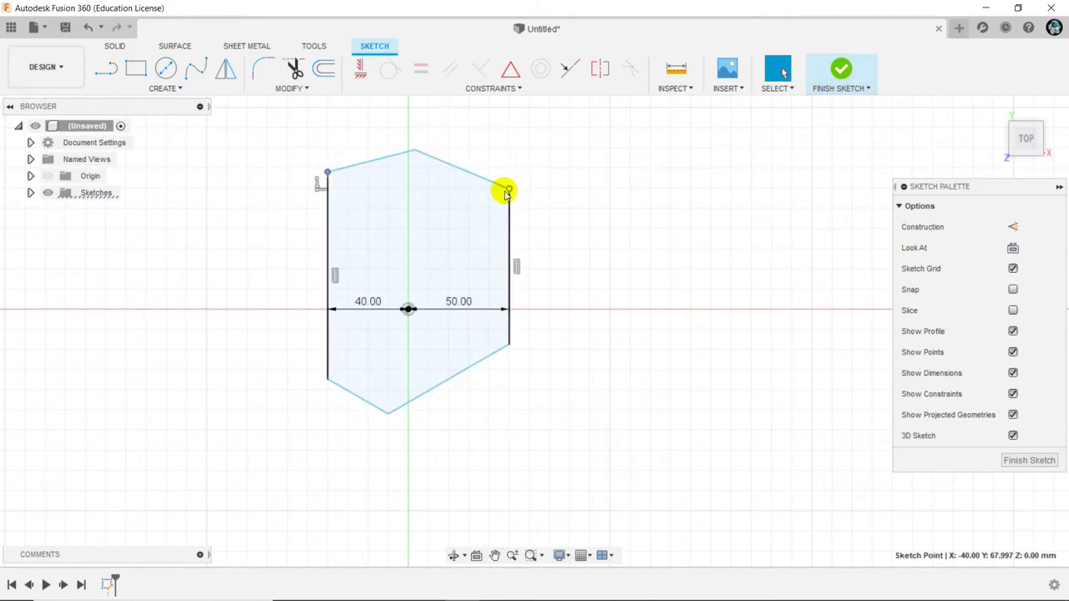
click(351, 112)
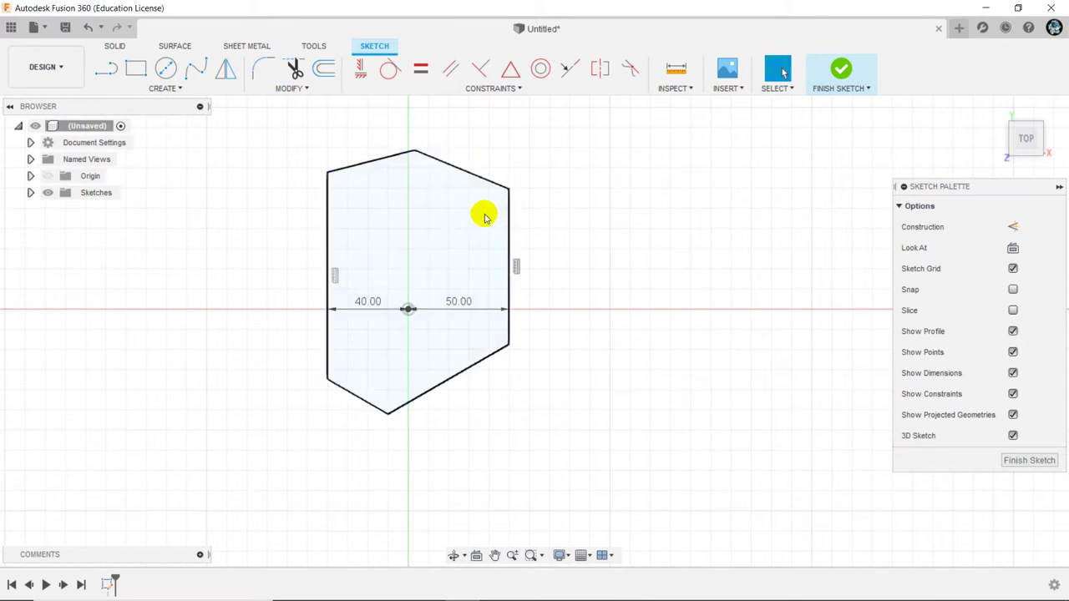
Step: Apply equal-length constraints across pairs of edges so all six hexagon sides match
click(422, 71)
click(330, 228)
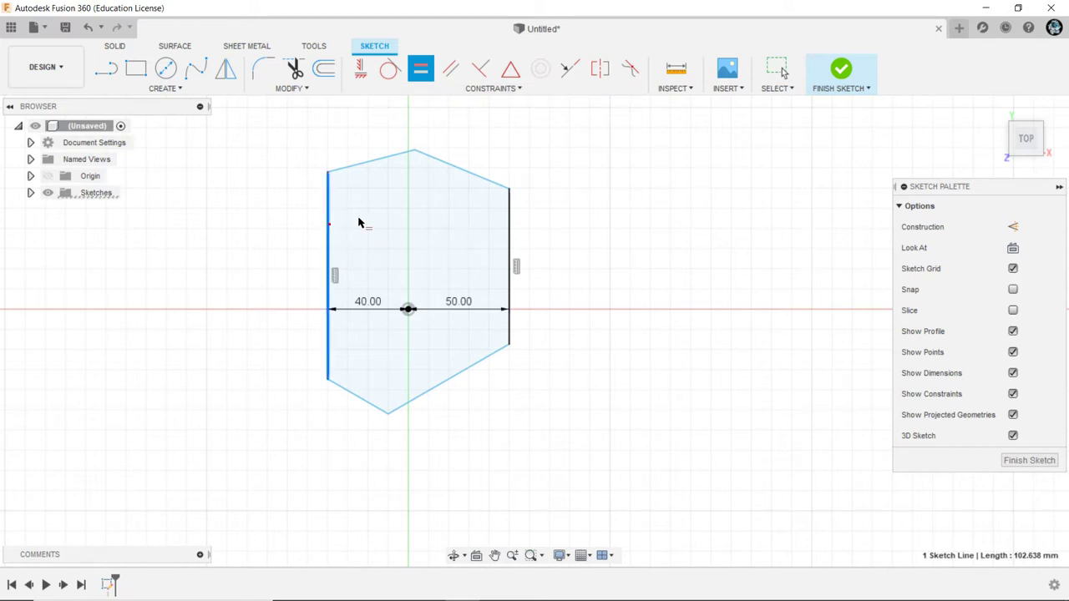
click(432, 163)
click(439, 166)
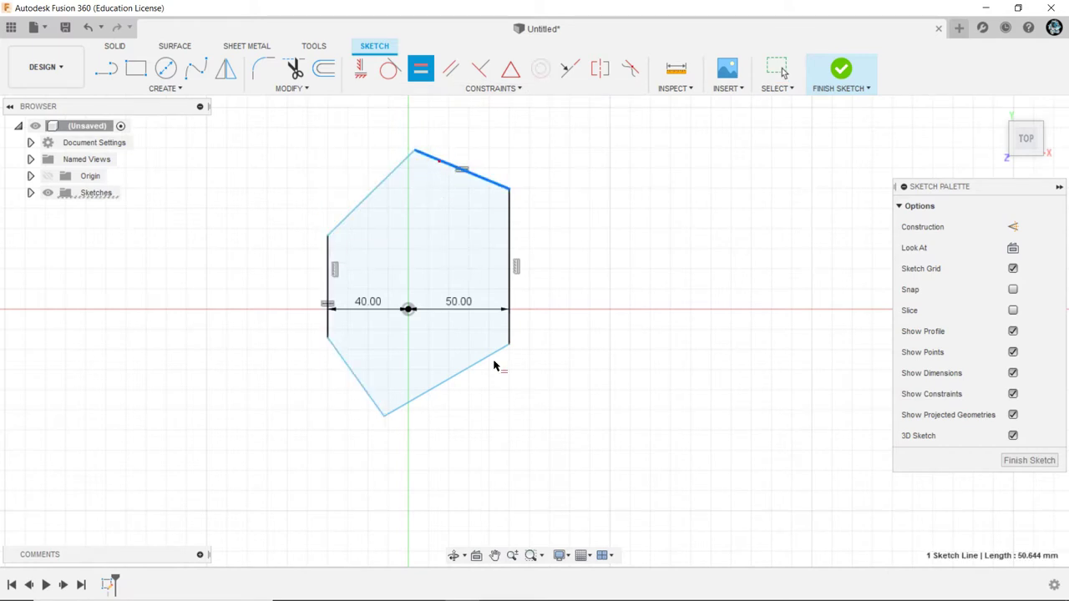
click(492, 367)
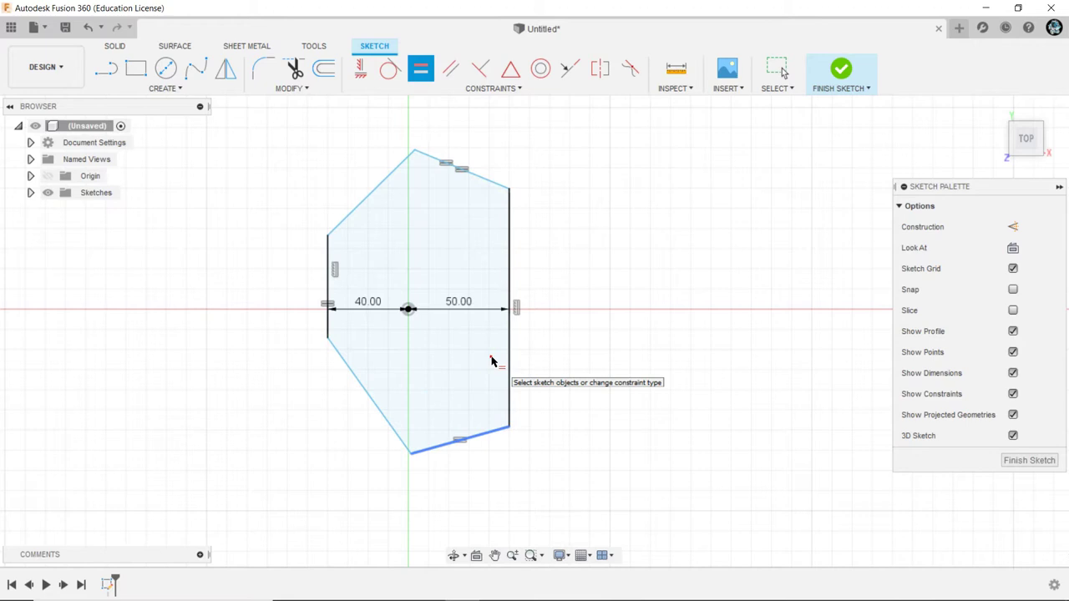
click(395, 431)
click(509, 384)
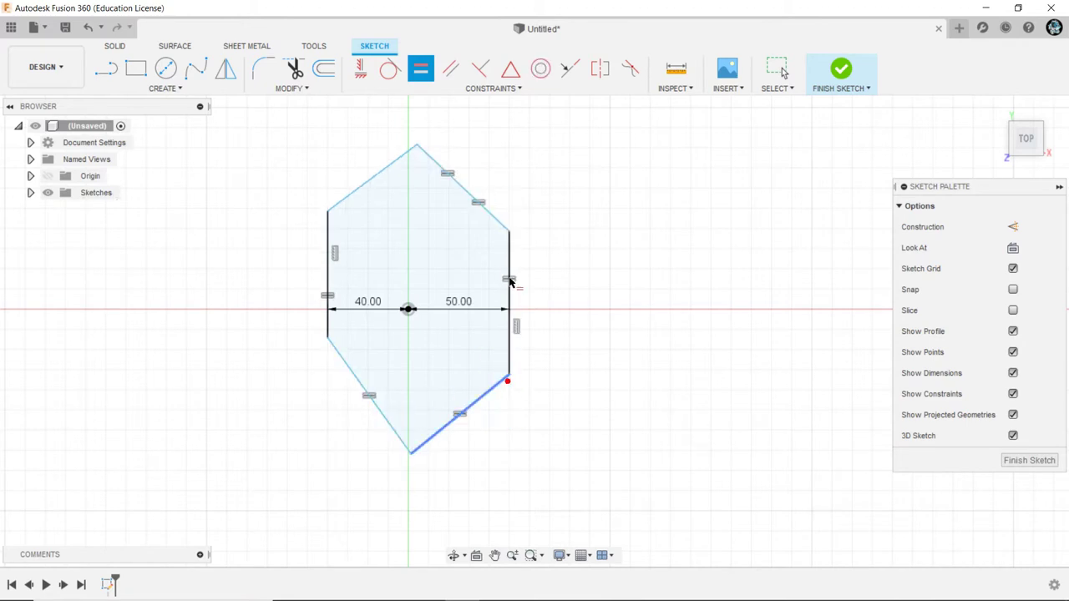
click(378, 174)
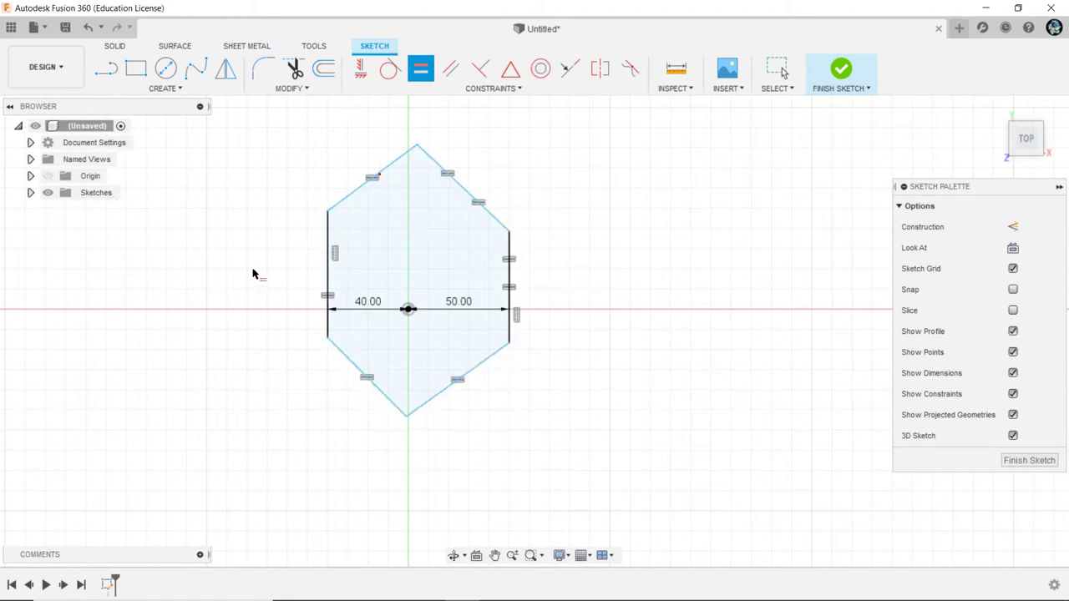
right_click(257, 168)
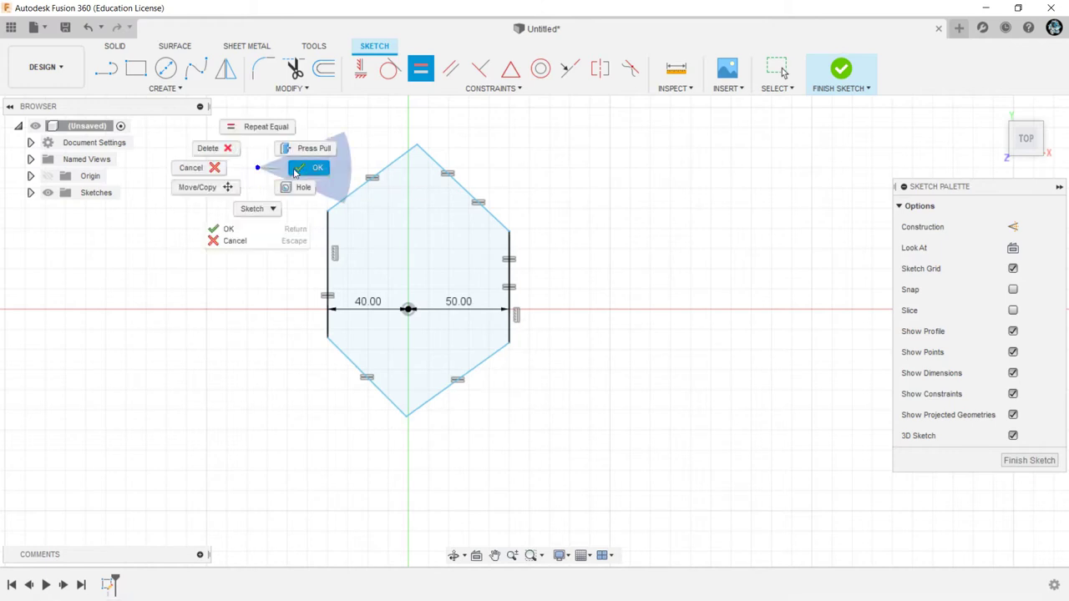
click(308, 168)
drag(328, 211, 281, 192)
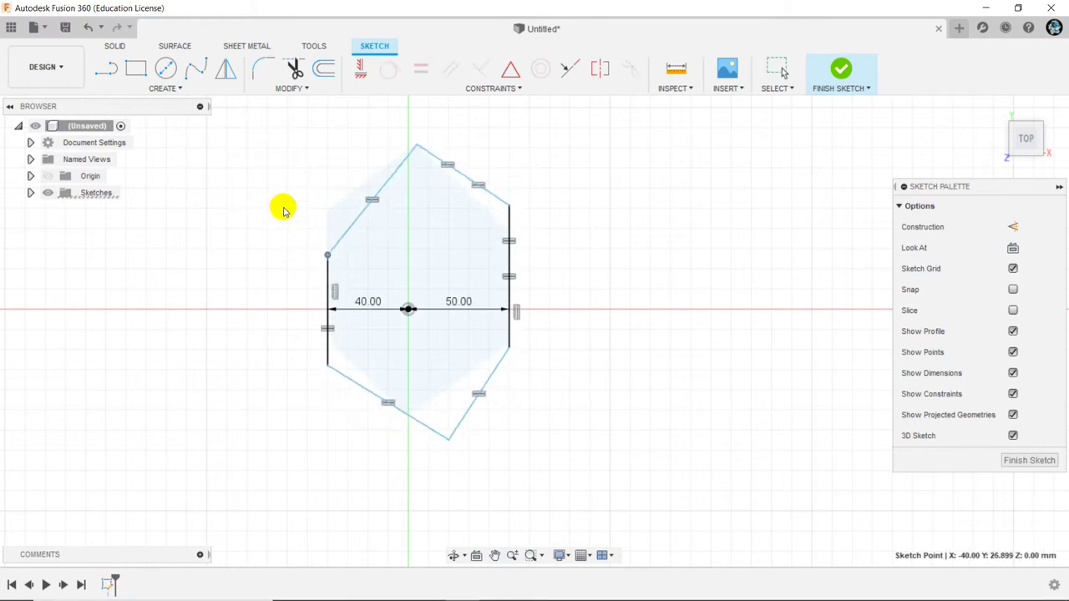
key(Escape)
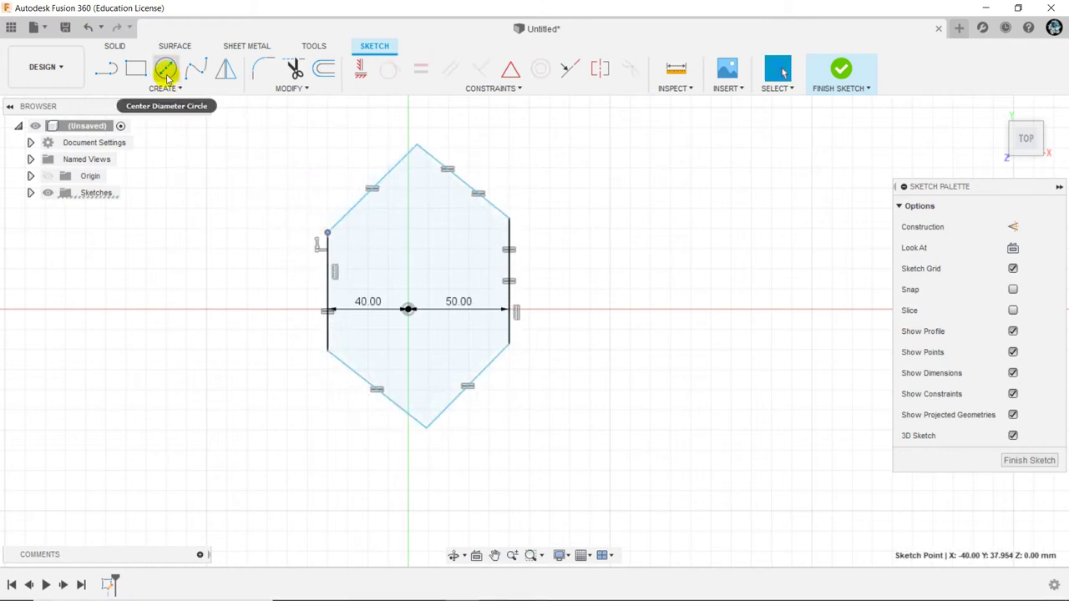
Step: Draw a center-diameter circle on the origin enclosing the whole hexagon
click(165, 71)
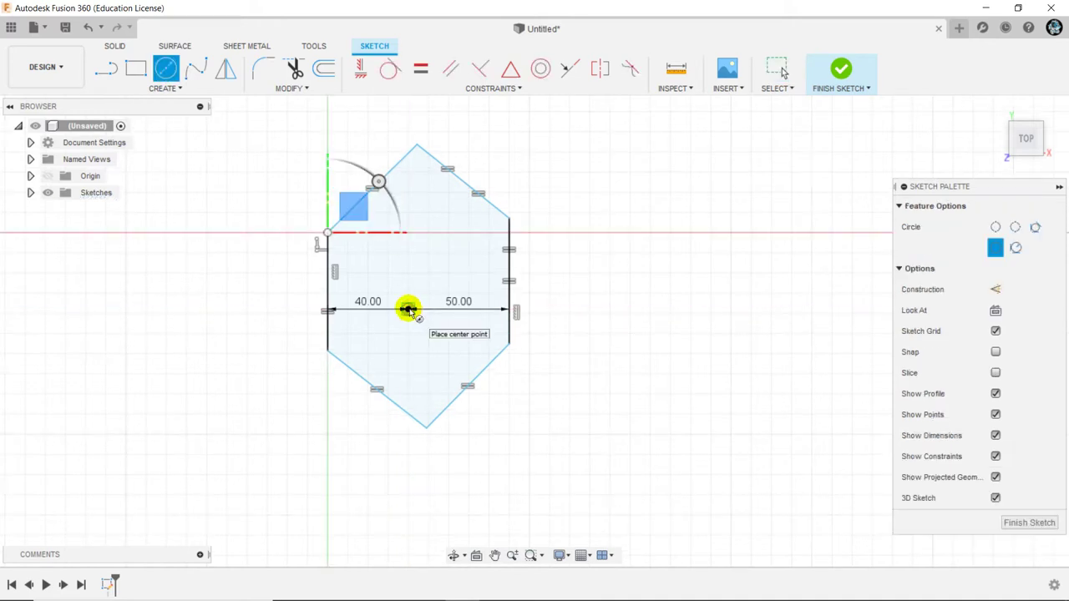
click(408, 310)
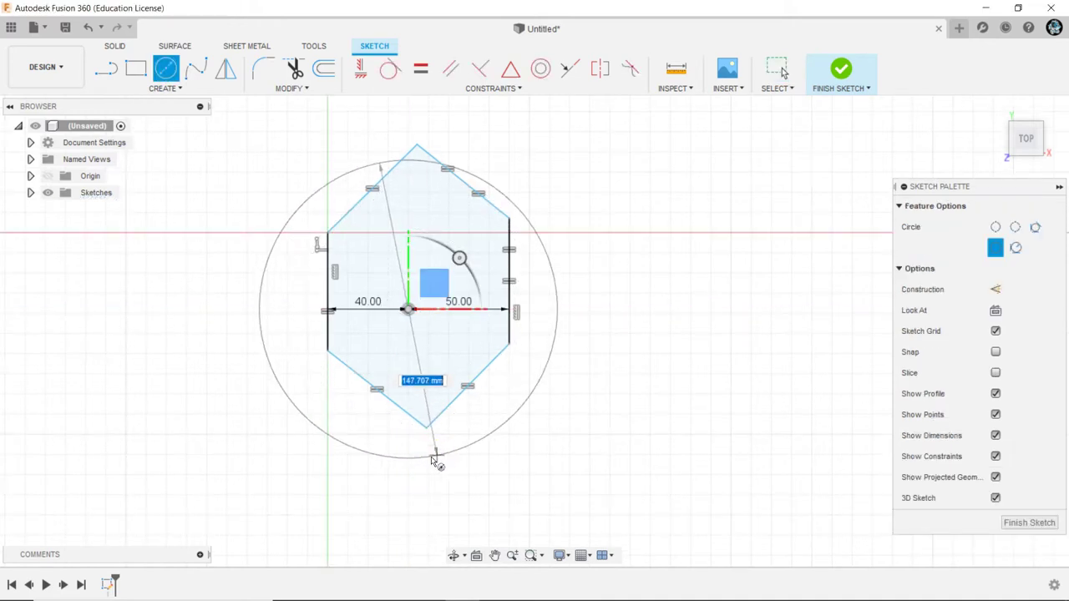
click(433, 458)
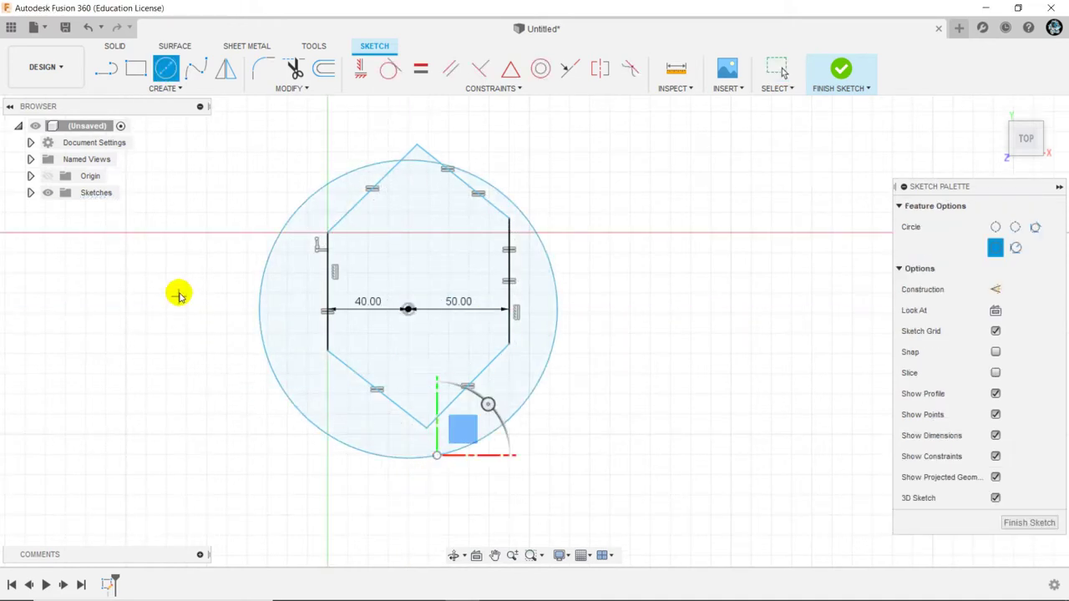
click(474, 88)
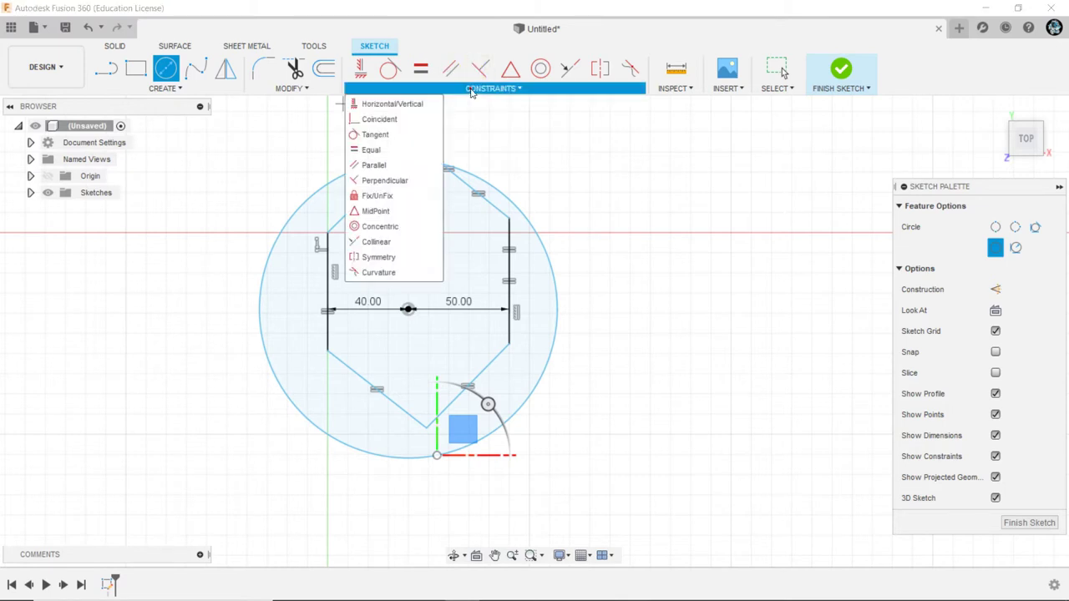
Step: Make the hexagon's corners and the left line endpoint coincident with the circle
click(376, 120)
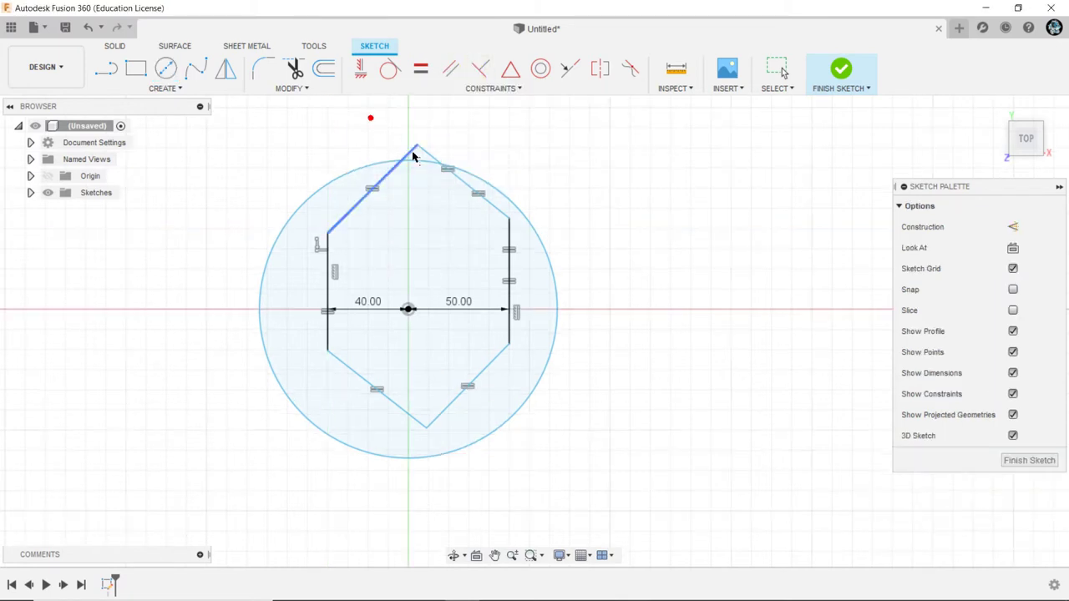
click(381, 164)
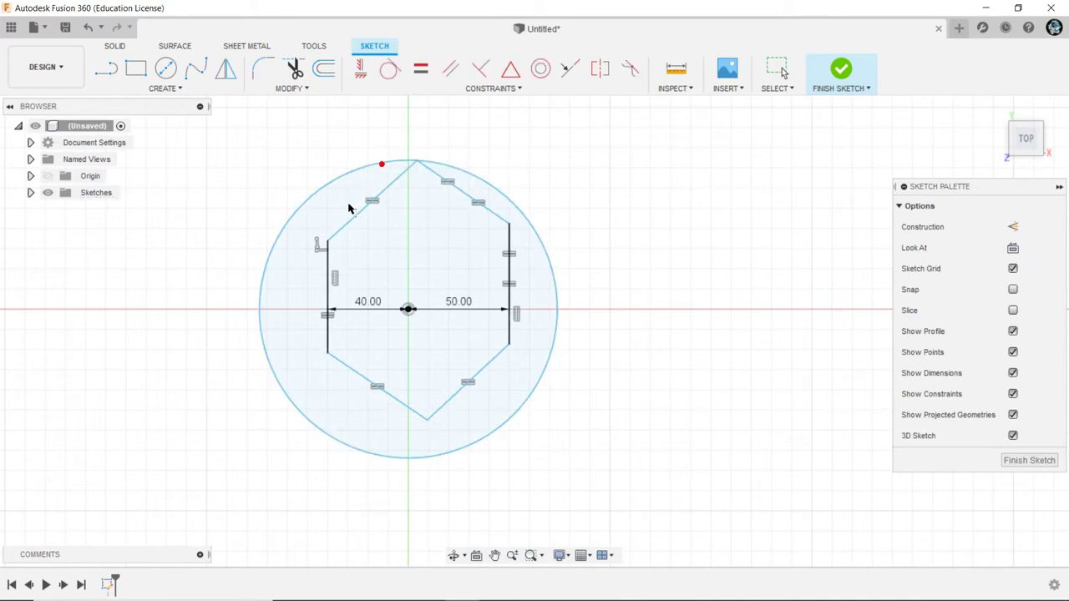
click(327, 240)
click(323, 185)
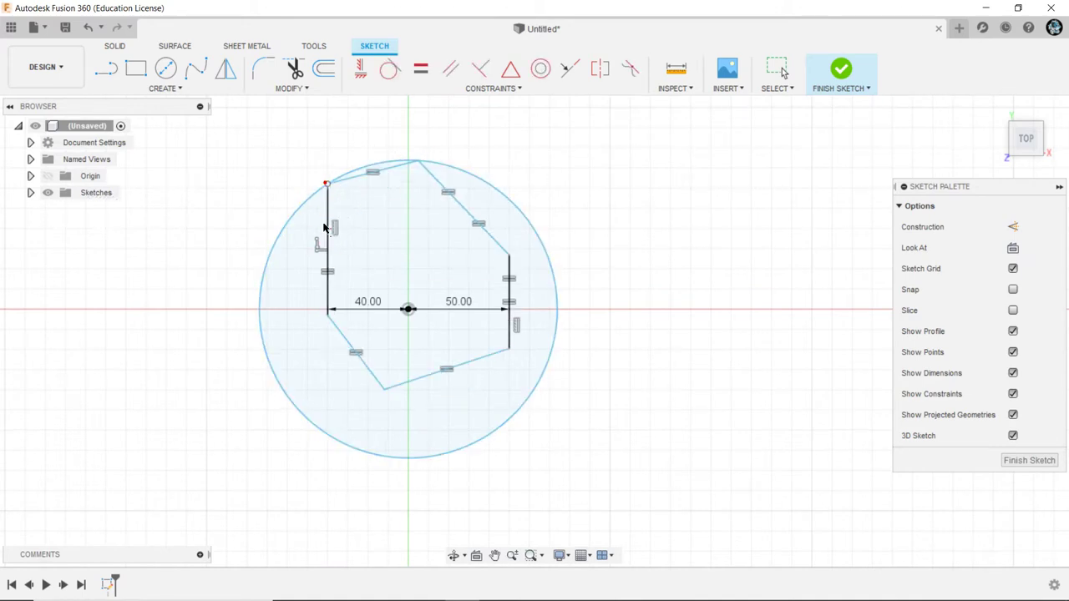
click(326, 309)
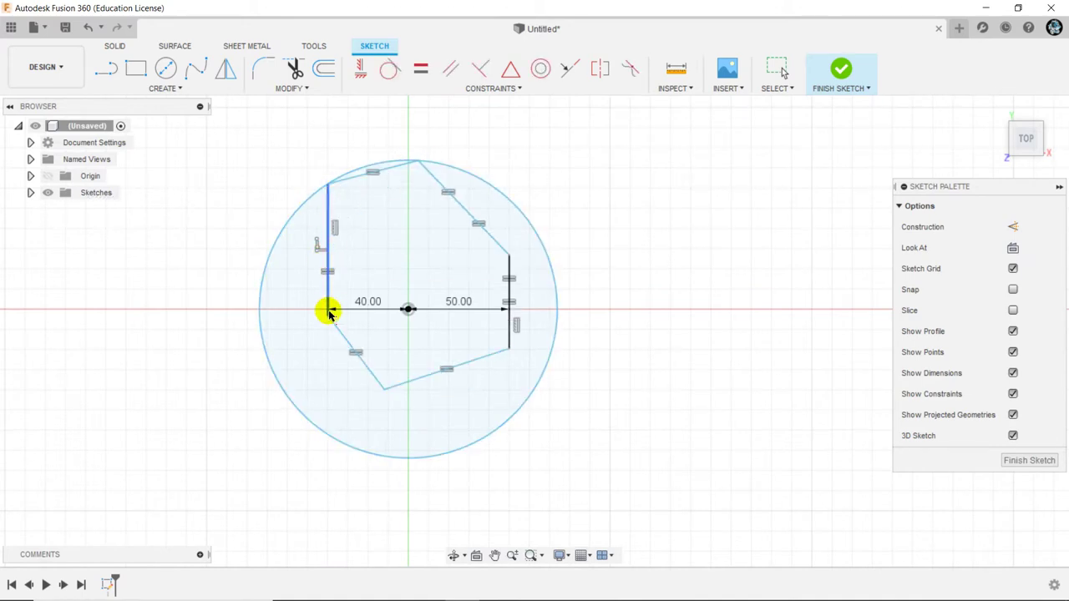
click(286, 399)
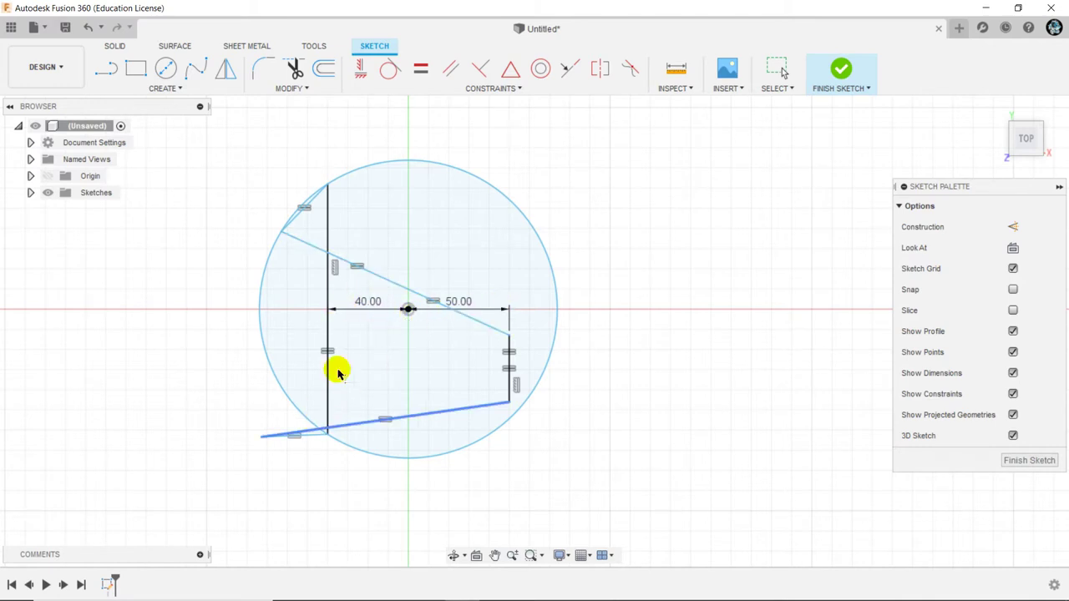
click(260, 435)
click(352, 449)
click(353, 451)
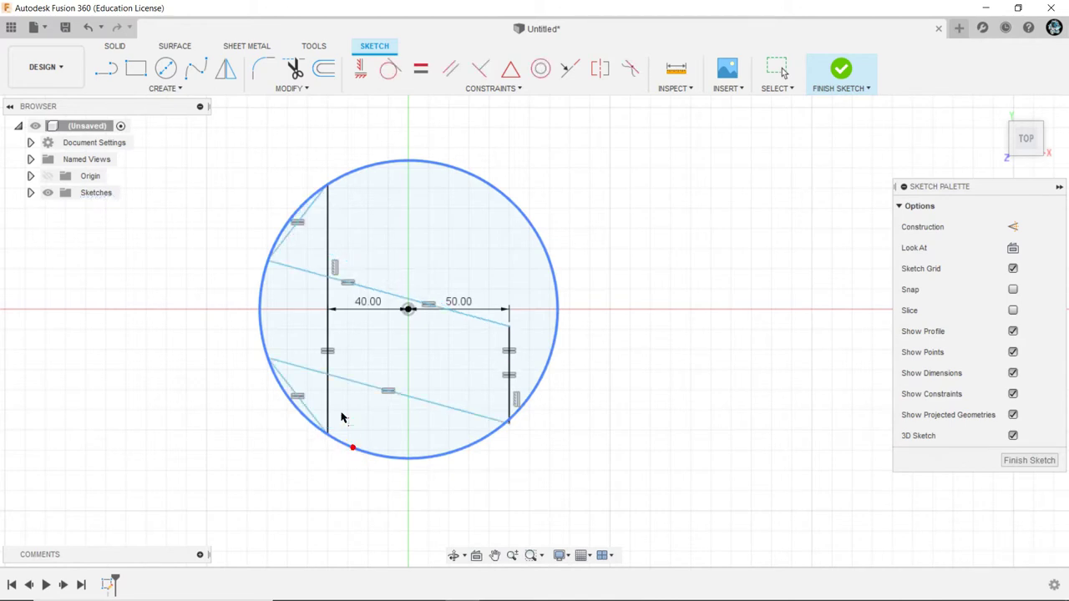
Step: Delete the 40.00 and 50.00 dimensions and drag a point to reshape the outline
click(367, 305)
key(Return)
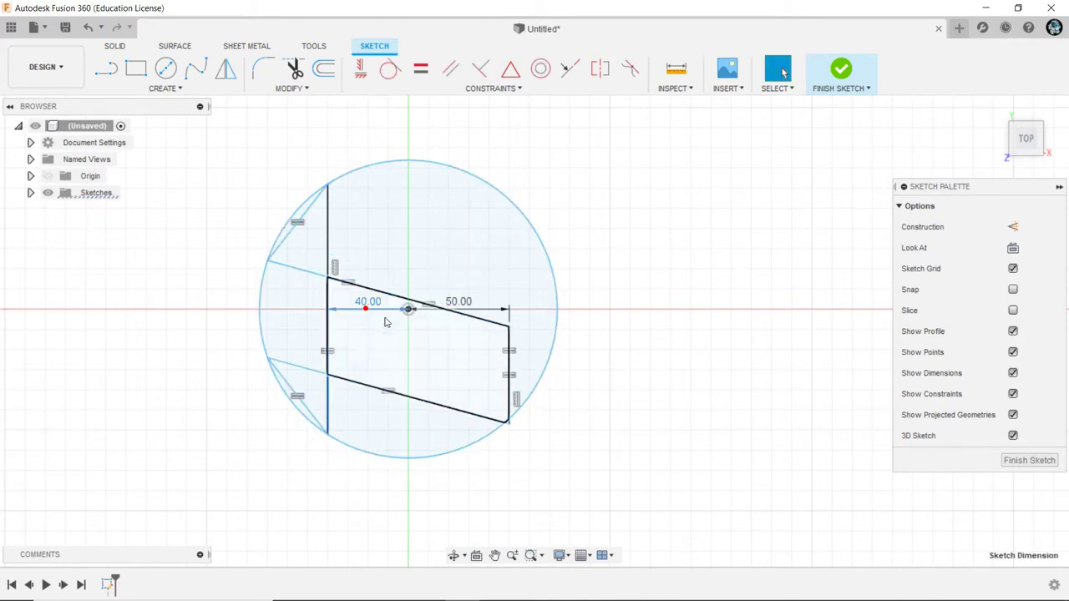
click(350, 309)
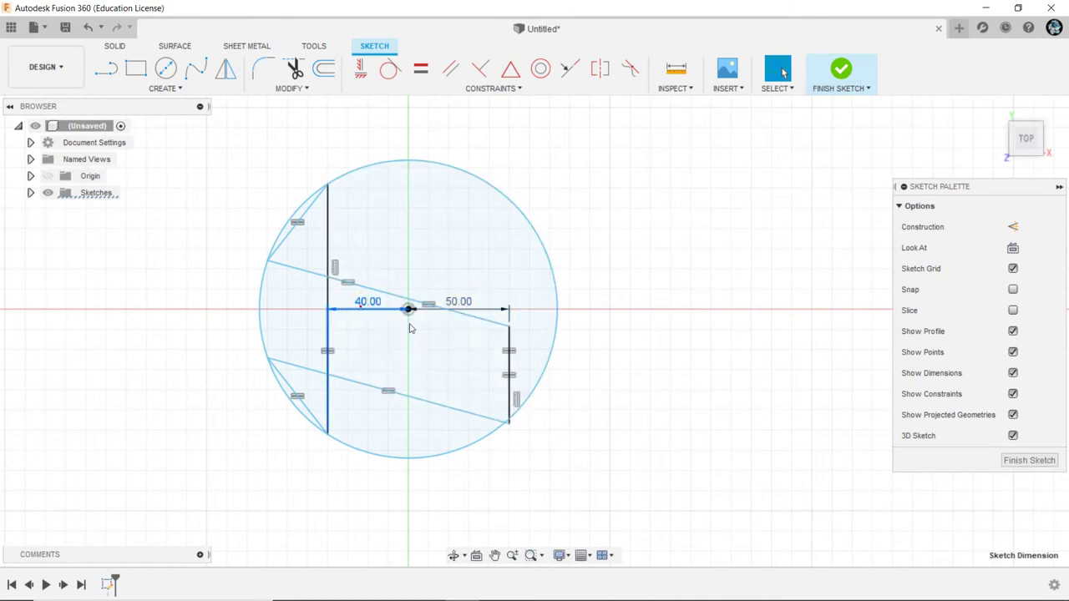
key(Delete)
click(468, 308)
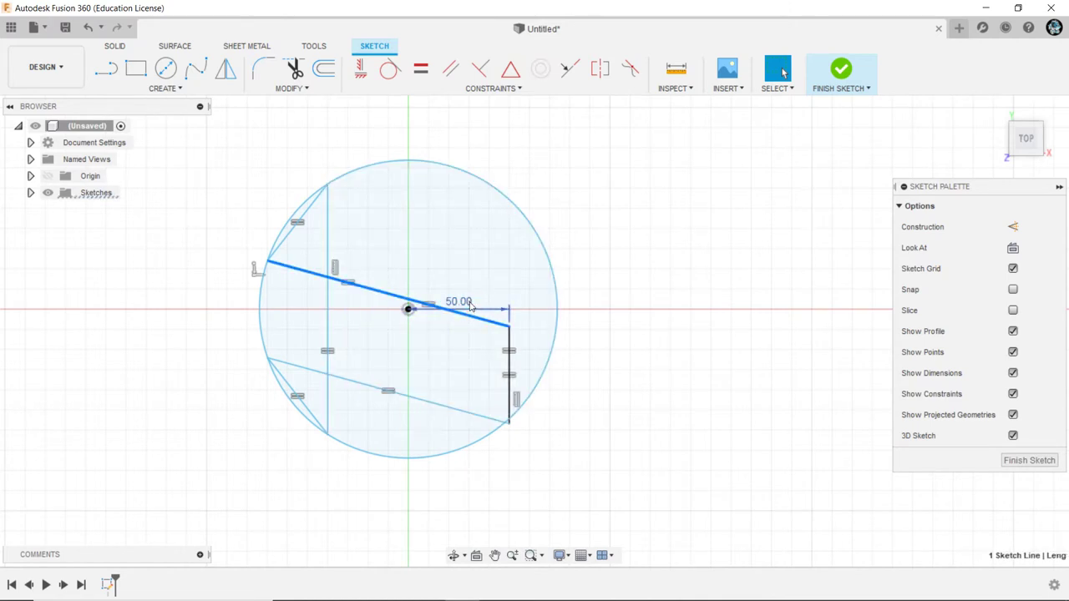
click(466, 302)
key(Delete)
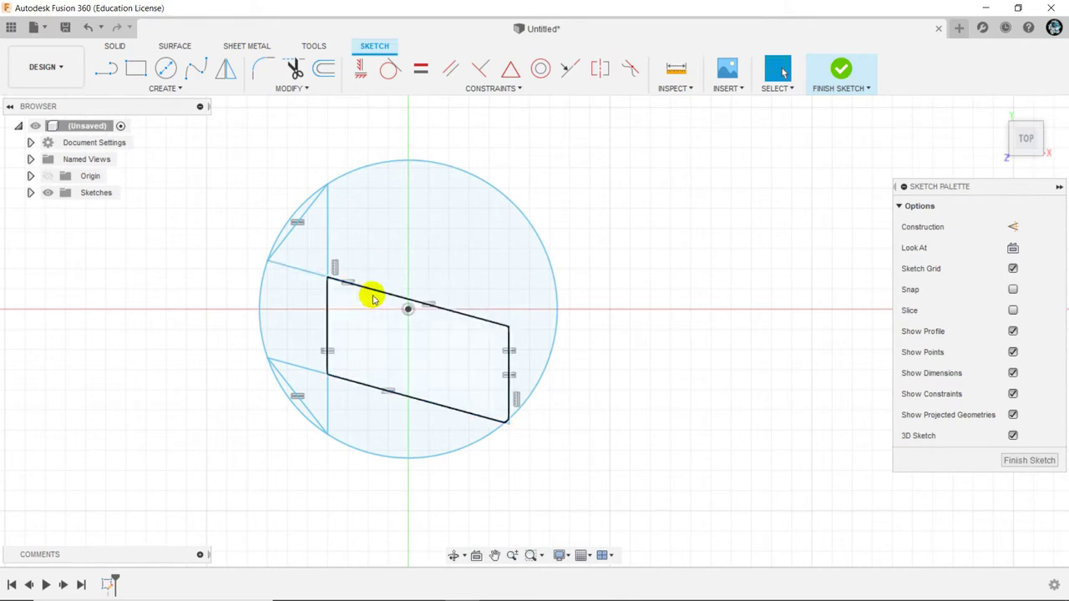
mouse_move(373, 299)
mouse_down()
mouse_move(245, 251)
mouse_move(364, 172)
mouse_move(343, 185)
mouse_up()
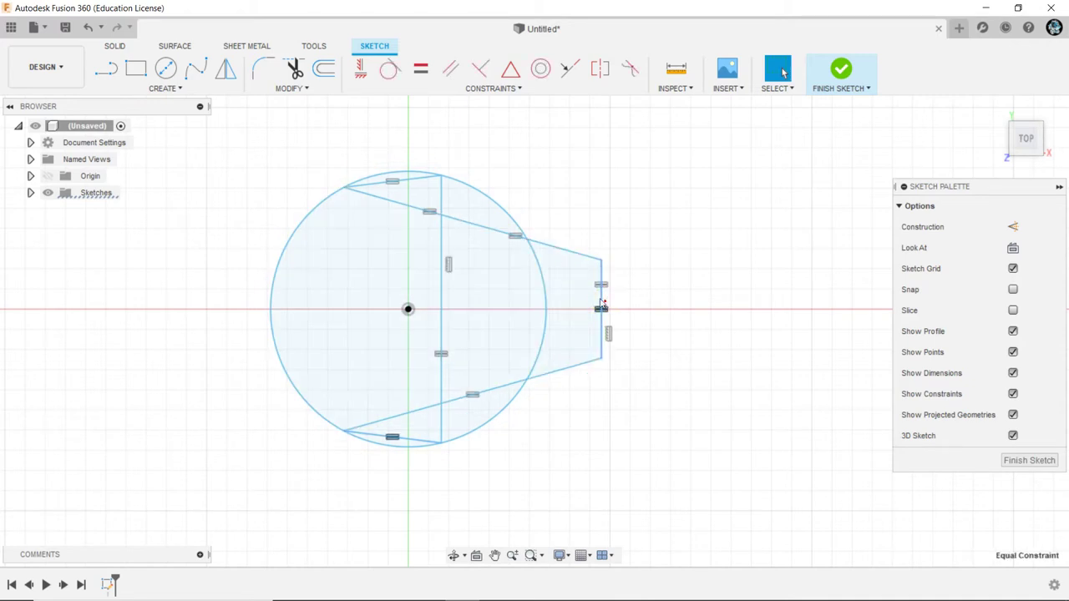
Step: Fix the circle in place and drag the right corner so the outline rests on it
drag(599, 303, 505, 286)
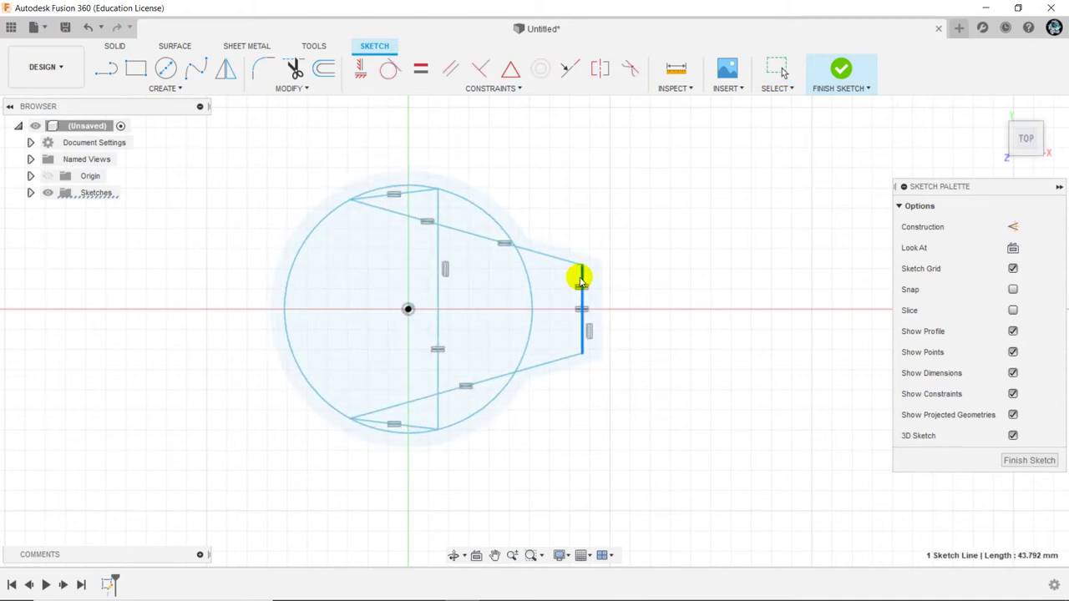
click(528, 284)
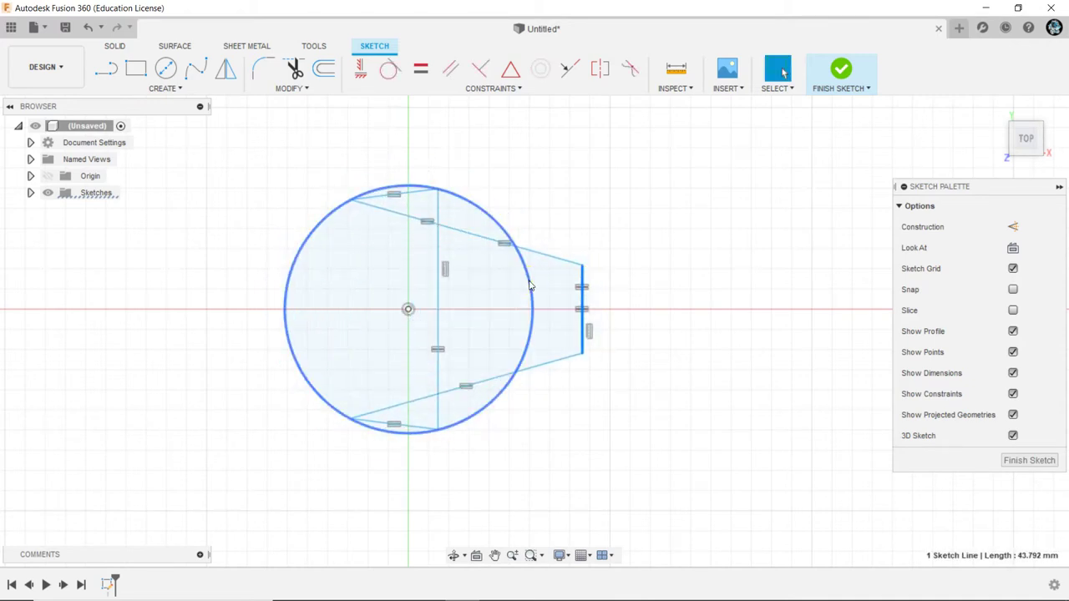
click(529, 285)
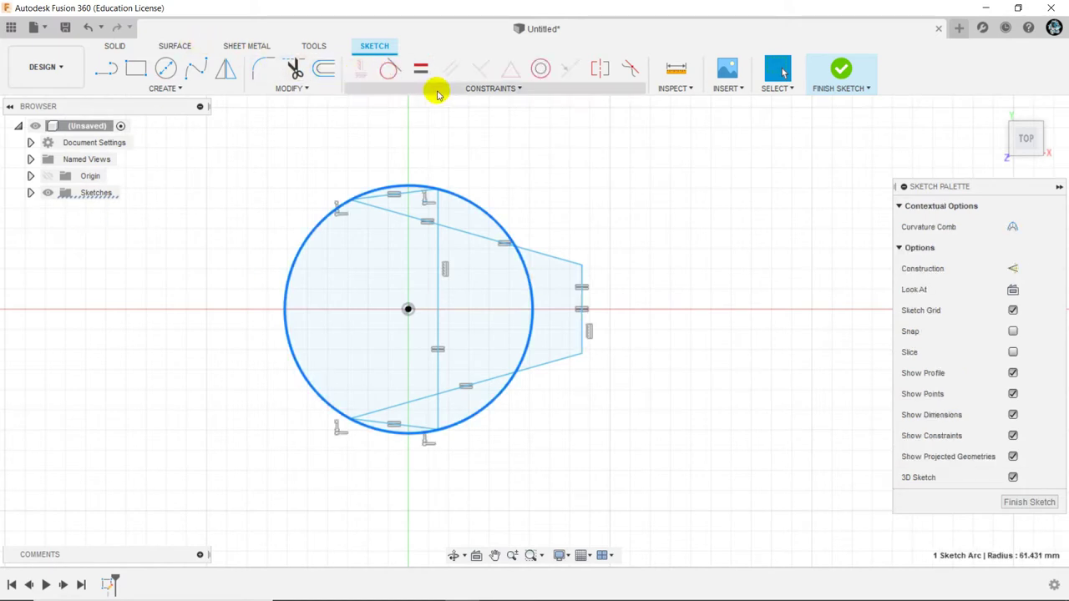
click(512, 90)
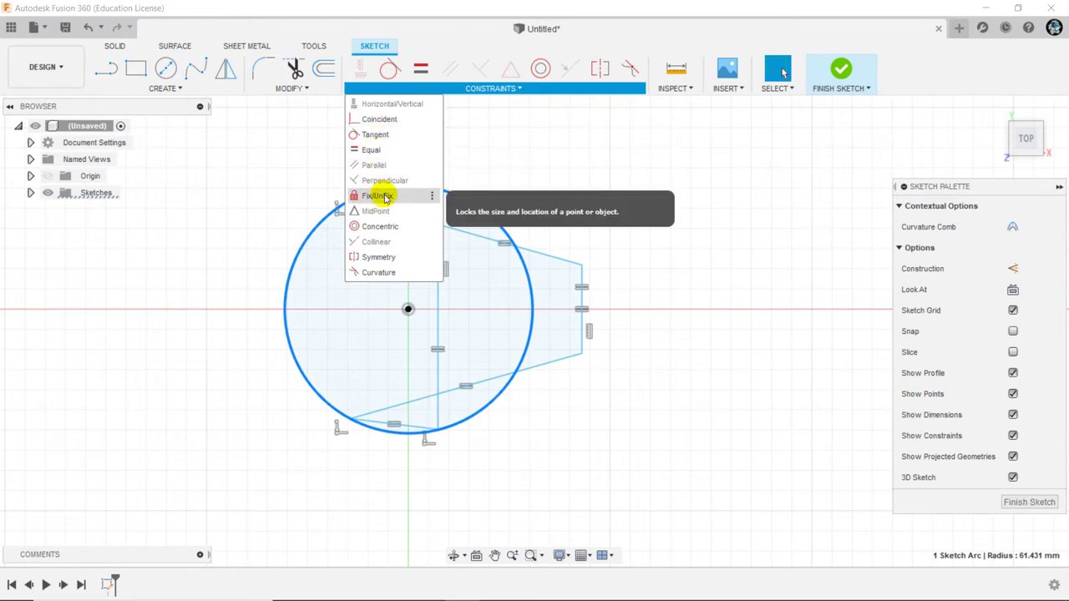
click(385, 198)
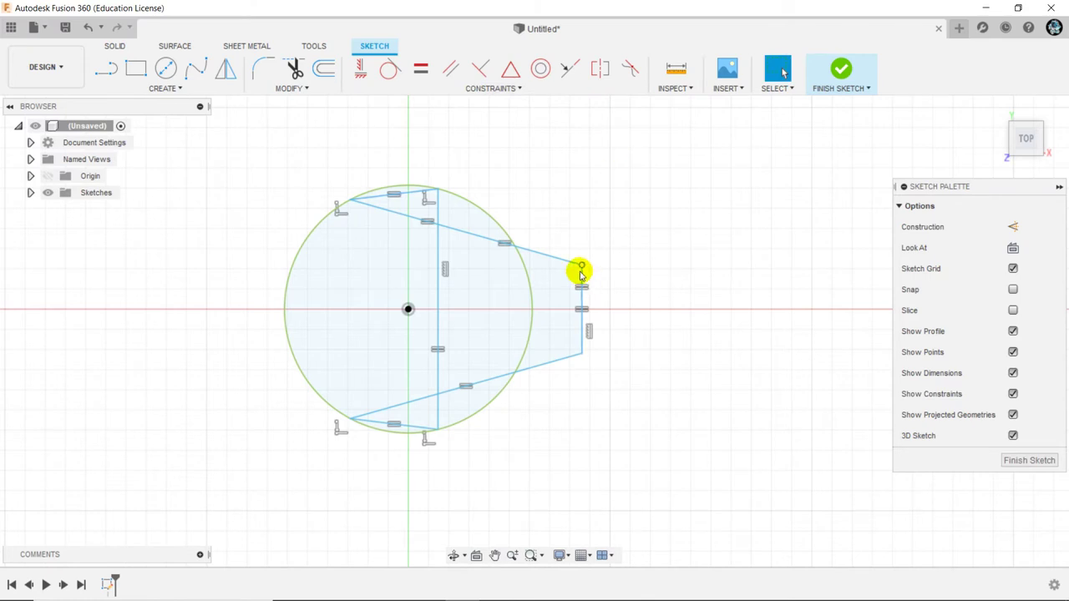
mouse_move(579, 274)
mouse_down()
mouse_move(364, 266)
mouse_move(300, 291)
mouse_up()
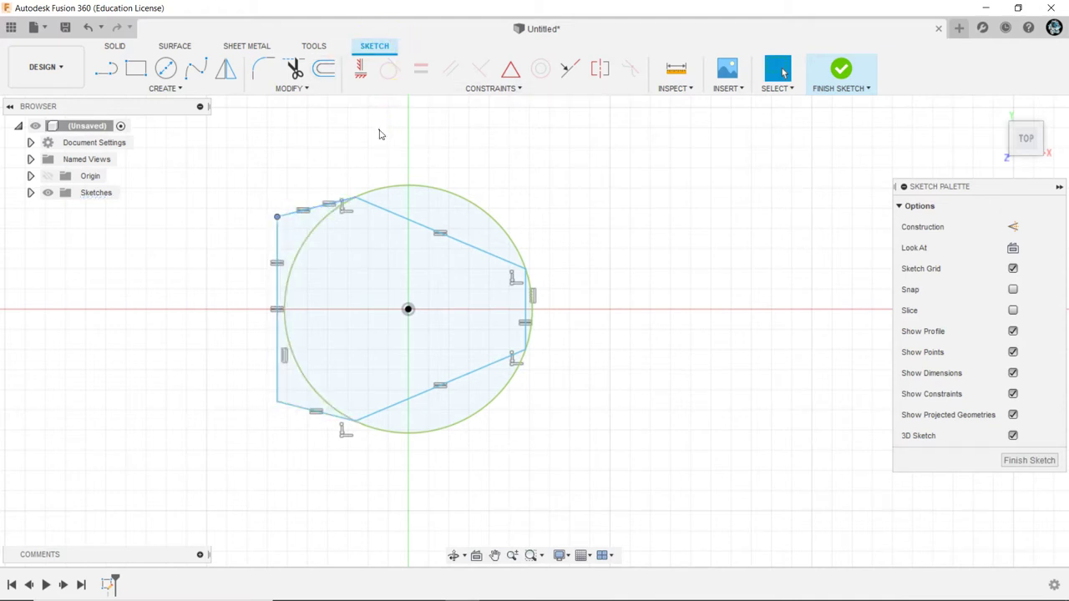
Step: Snap the top-left and lower-left hexagon corners onto the circle, then select the circle
click(418, 88)
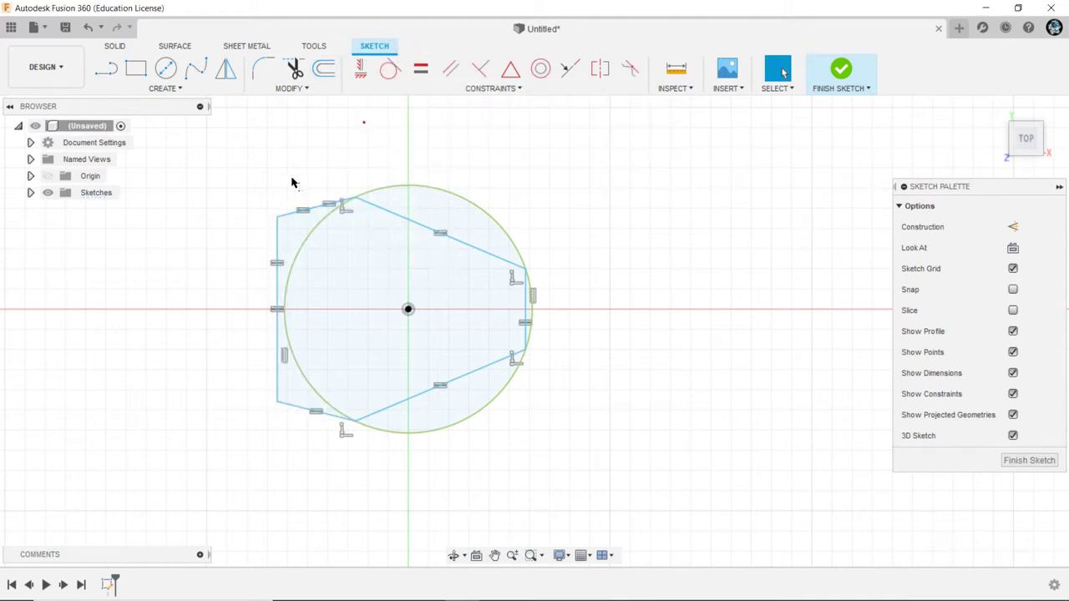
click(288, 227)
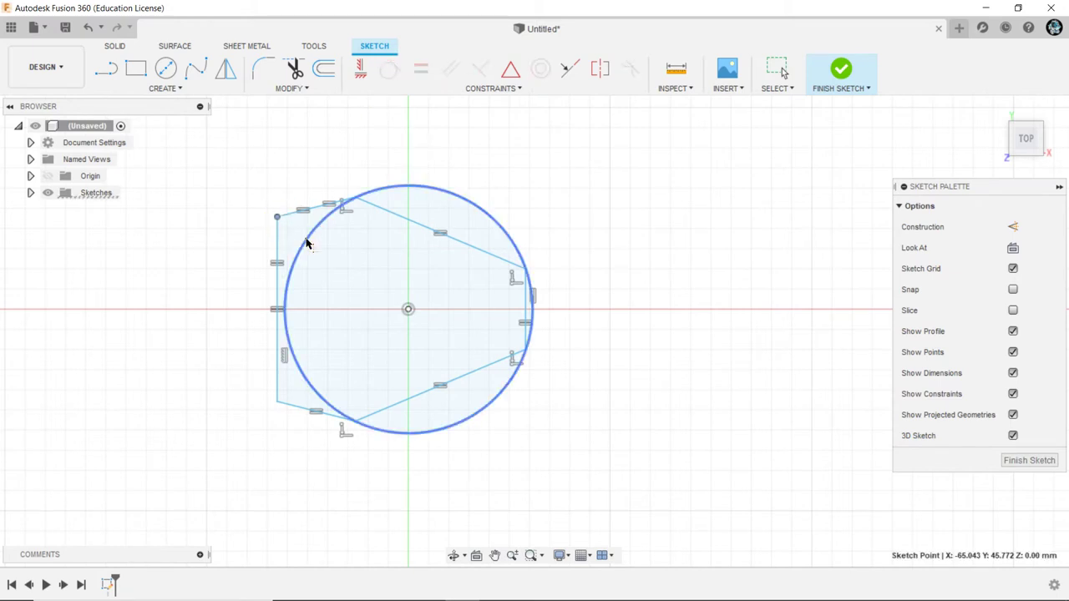
click(305, 239)
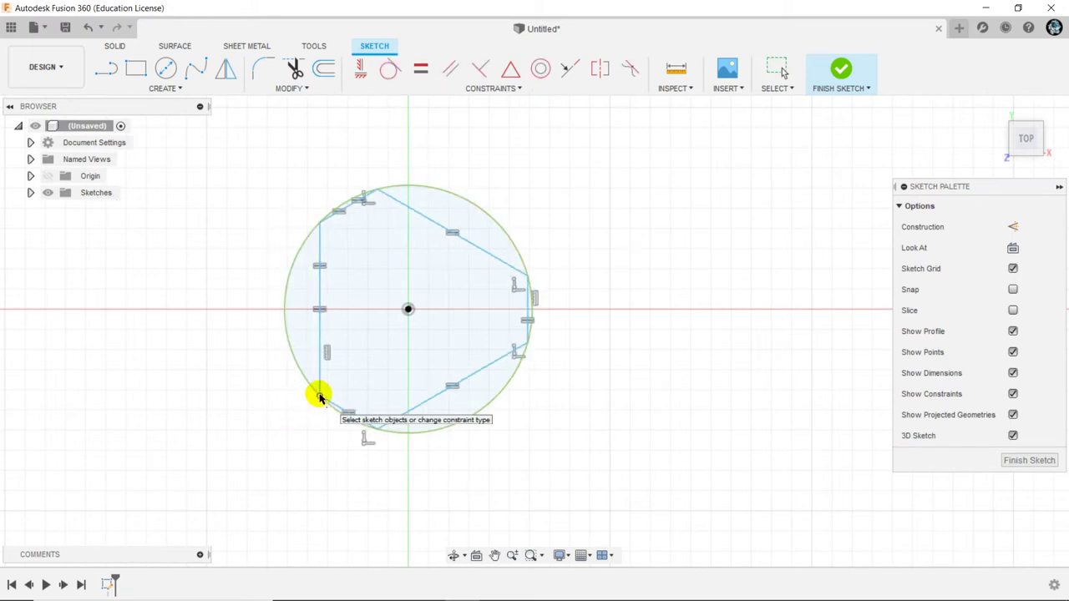
drag(319, 396, 322, 396)
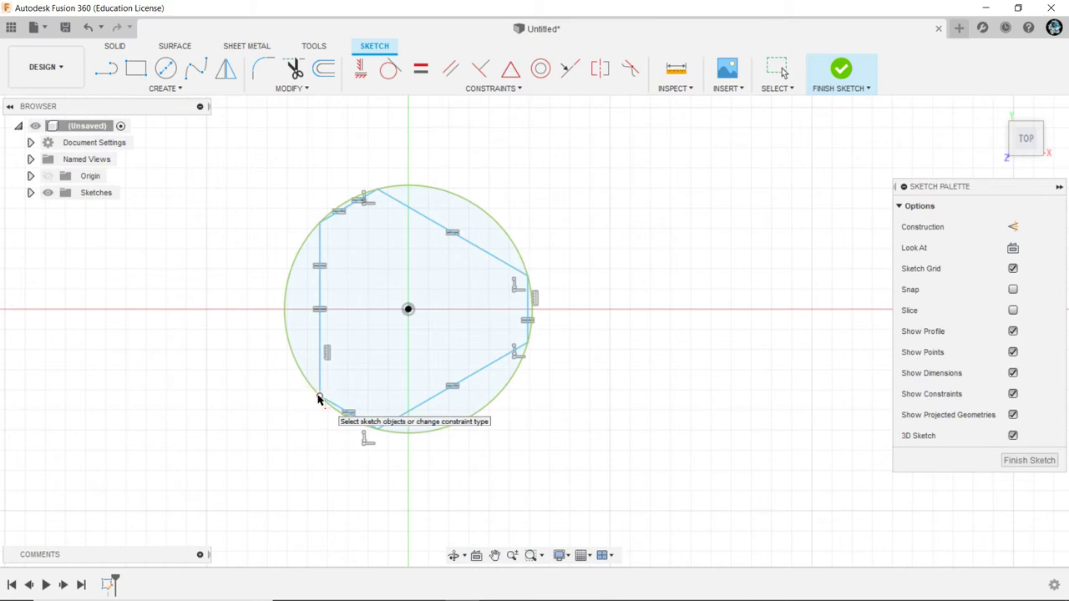
click(306, 385)
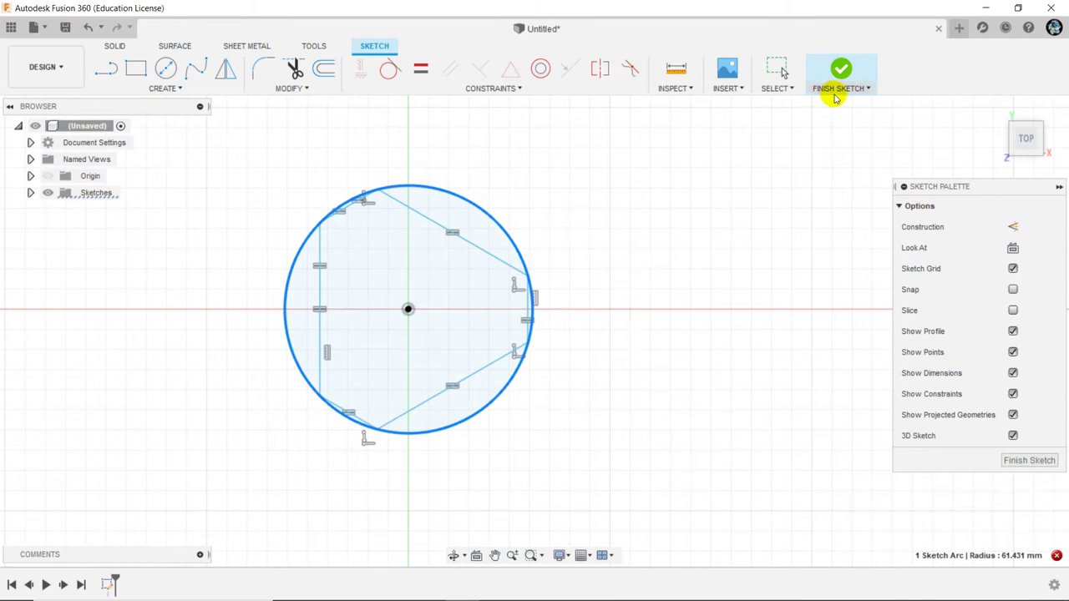
Step: Convert the circle into dashed construction geometry
right_click(567, 289)
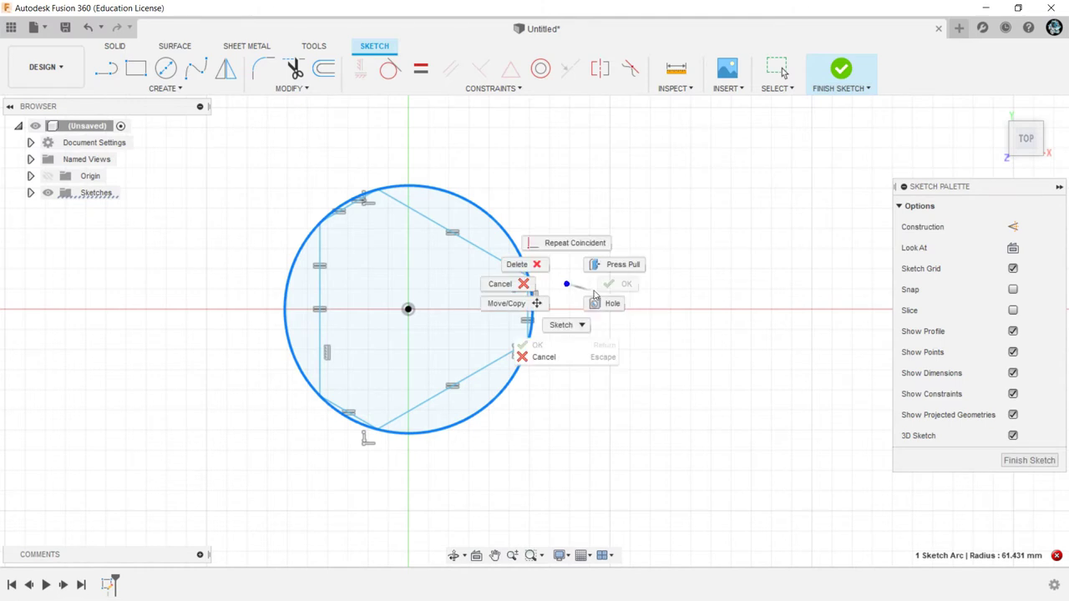
click(526, 284)
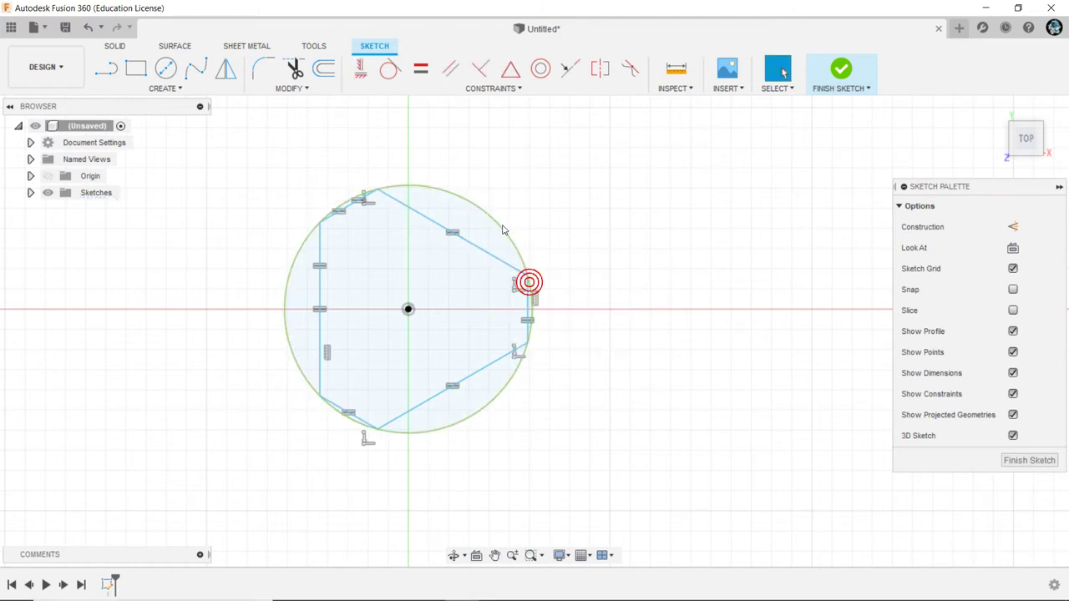
click(500, 226)
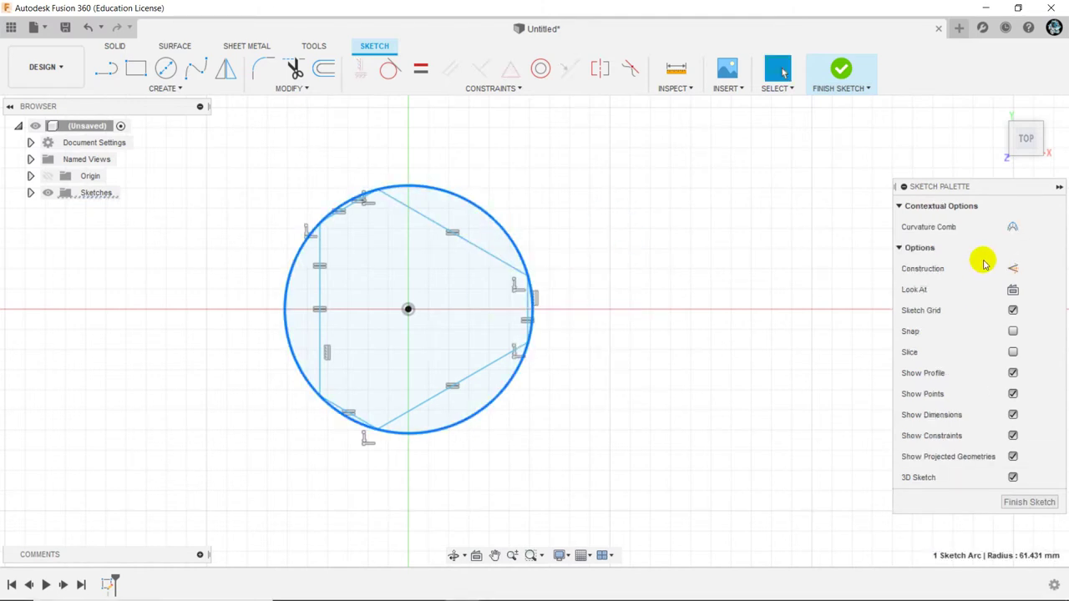
click(1012, 268)
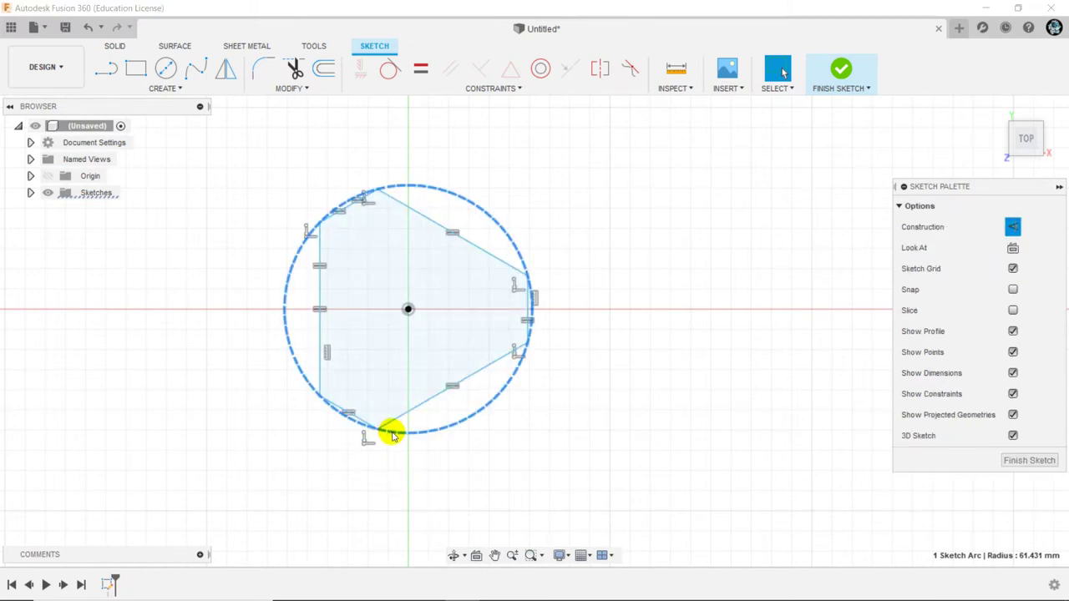
Step: Drag the hexagon's top corner to the right to even out the outline
click(399, 436)
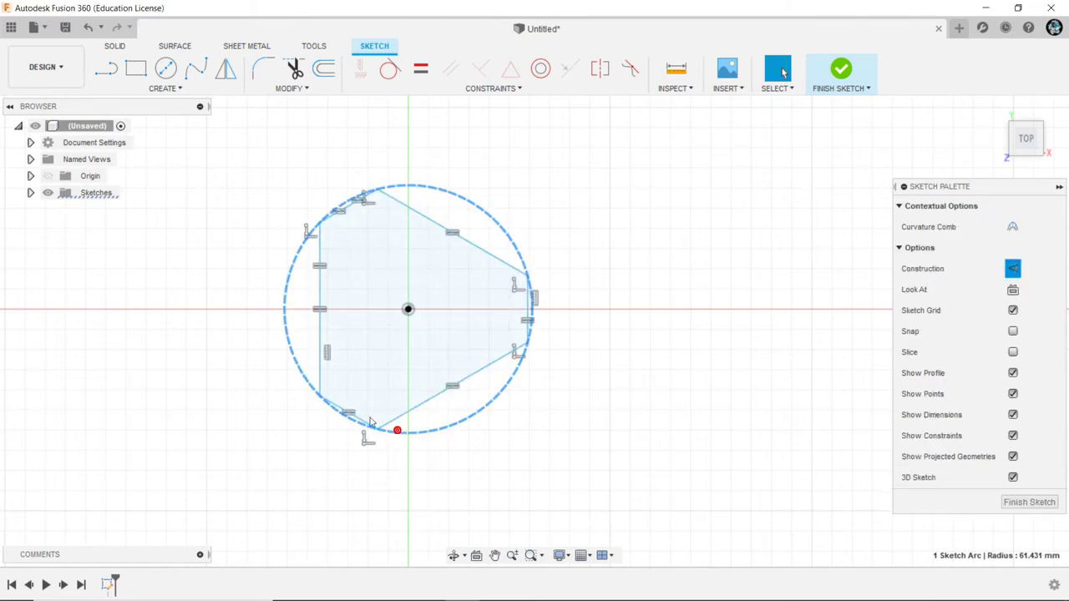
click(484, 90)
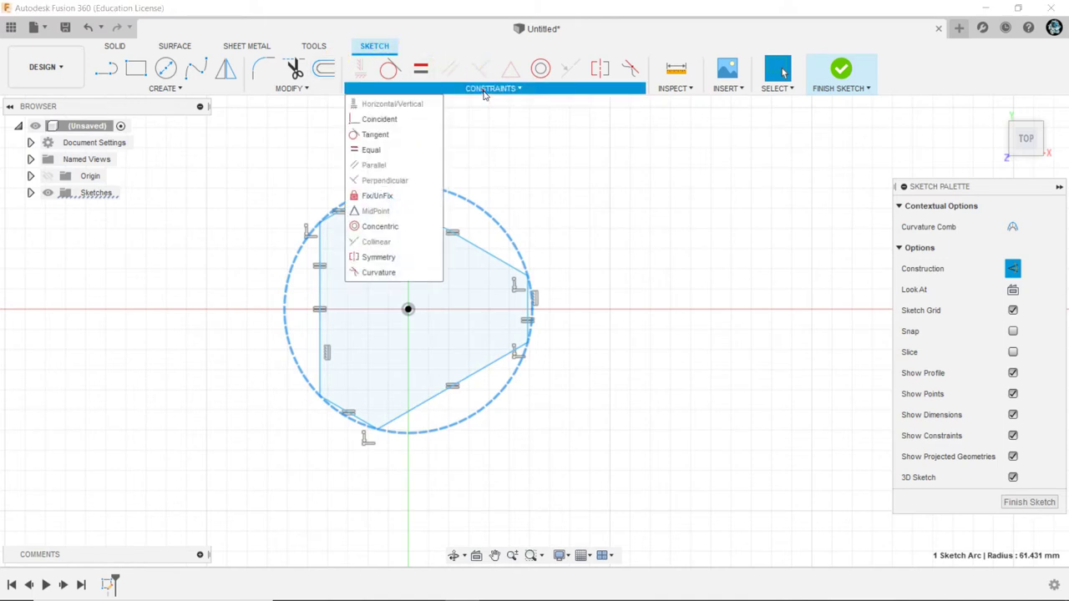
click(547, 195)
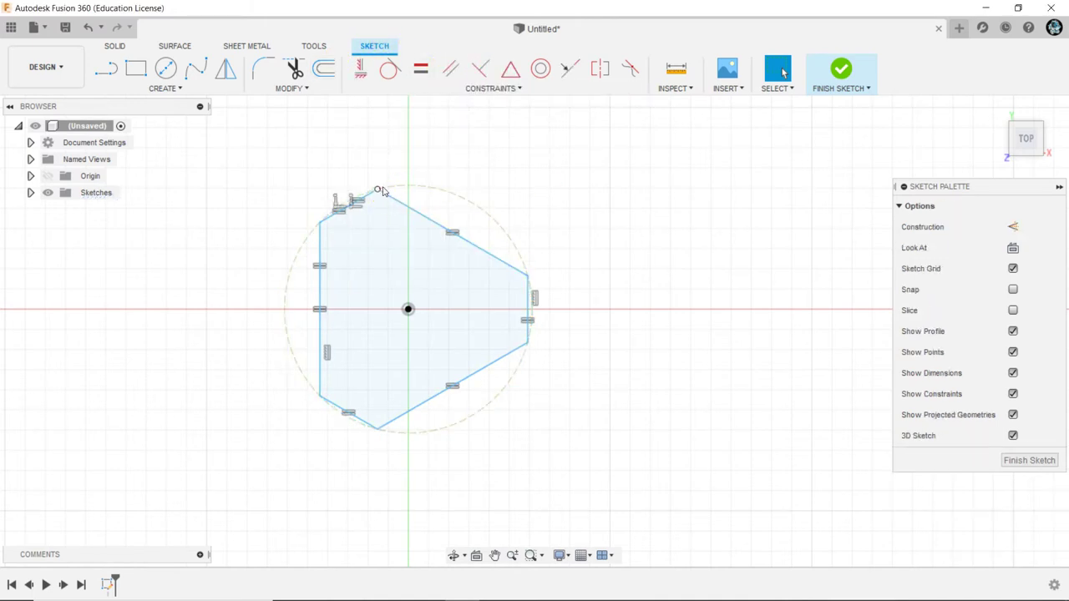
mouse_move(380, 190)
mouse_down()
mouse_move(410, 181)
mouse_move(377, 190)
mouse_move(445, 184)
mouse_move(415, 186)
mouse_move(451, 193)
mouse_move(442, 189)
mouse_up()
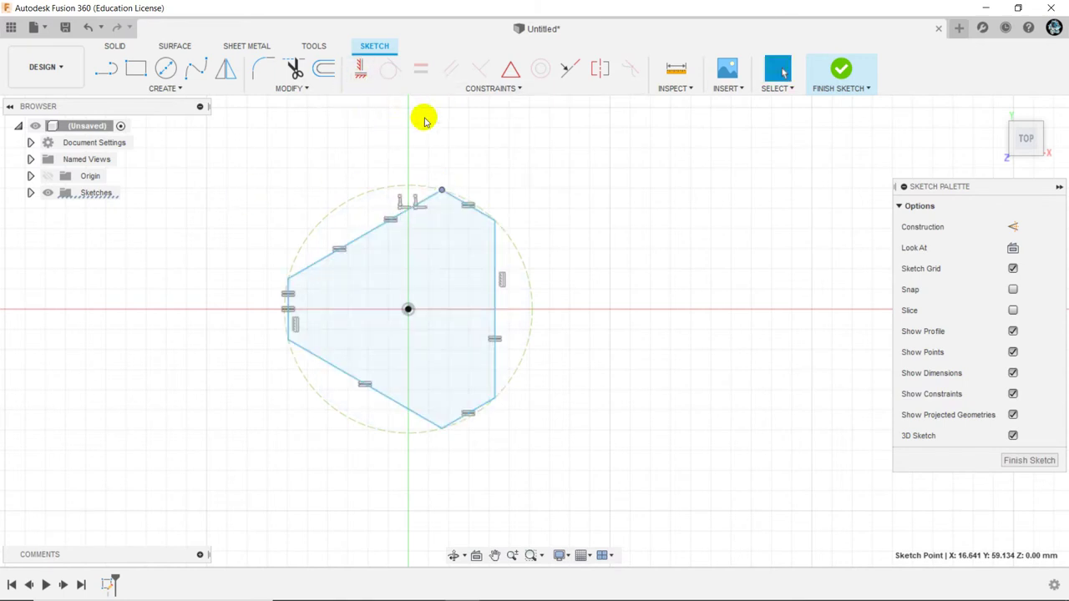
Step: Unfix the construction circle and drag the hexagon's top corner upward to resize it
click(389, 185)
right_click(389, 186)
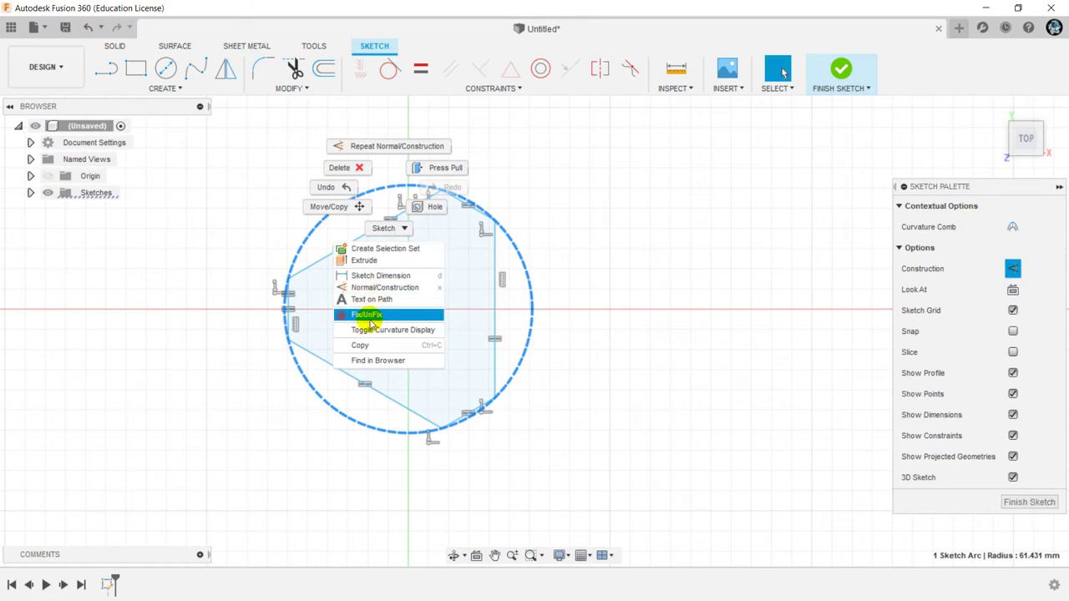
click(368, 315)
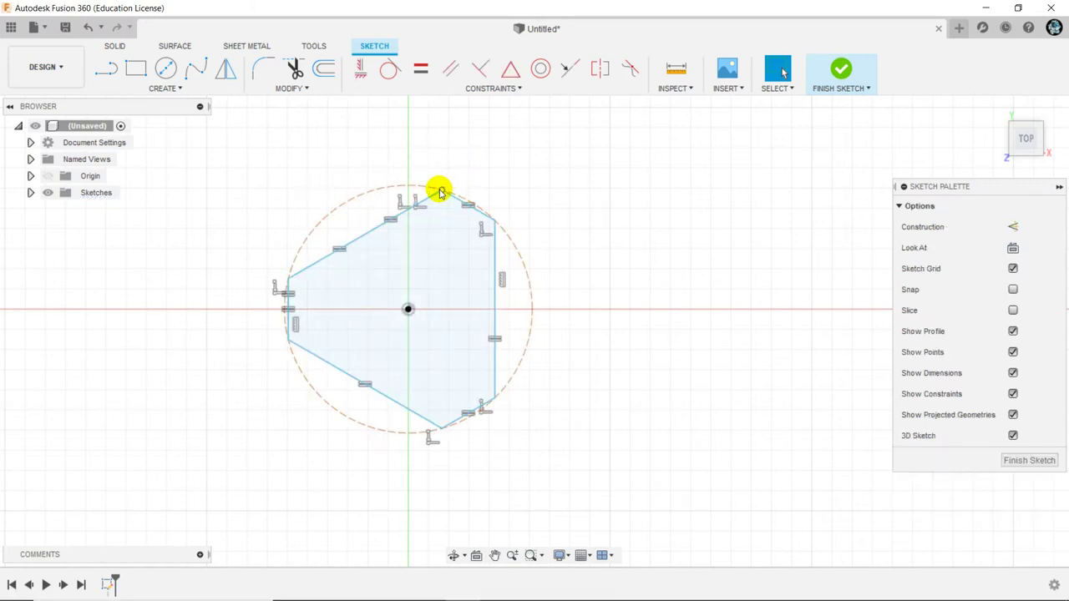
mouse_move(441, 190)
mouse_down()
mouse_move(443, 173)
mouse_move(434, 206)
mouse_move(448, 160)
mouse_move(465, 159)
mouse_move(437, 153)
mouse_move(445, 158)
mouse_up()
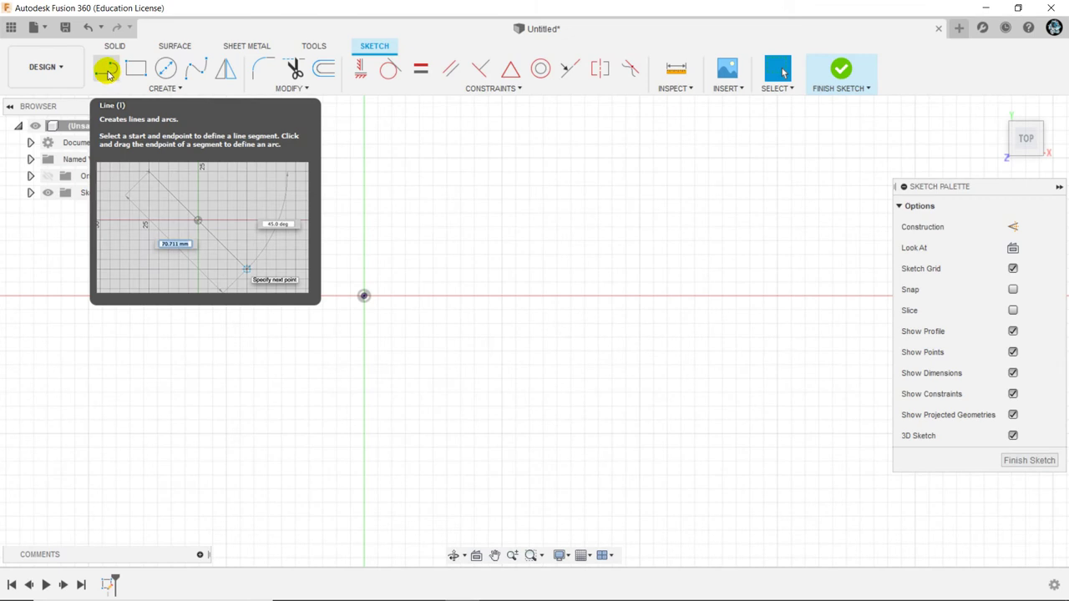
Step: Draw one vertical line just right of the origin, crossing the horizontal axis
click(108, 74)
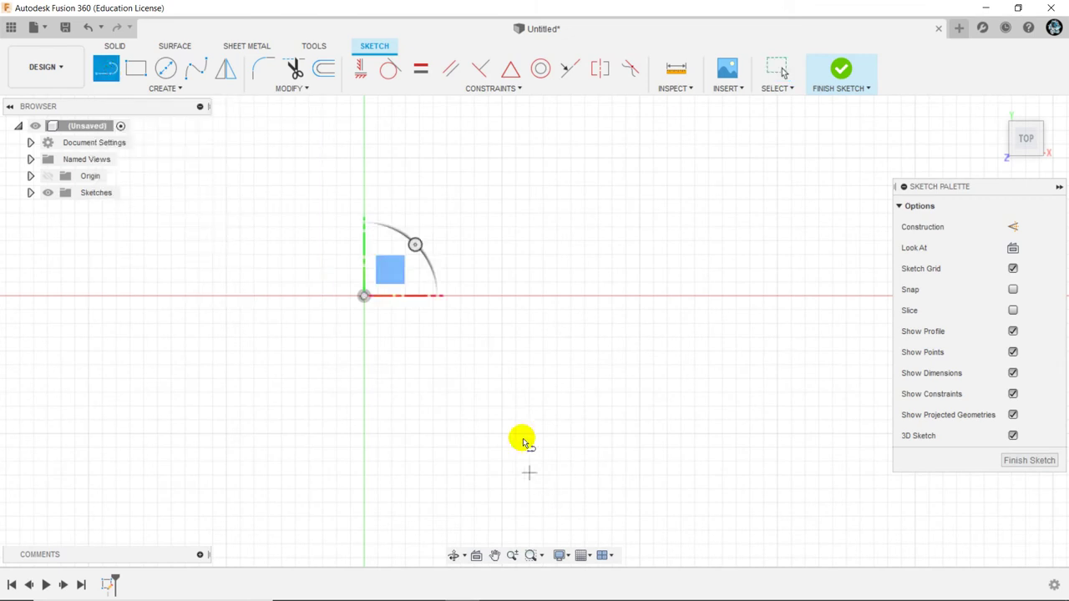
click(433, 375)
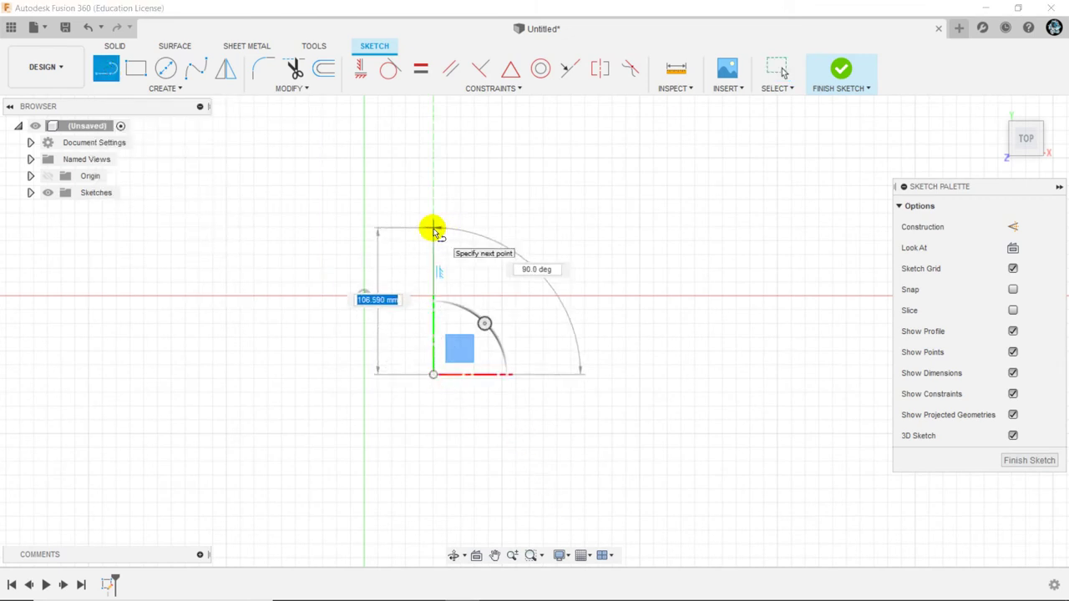
click(433, 227)
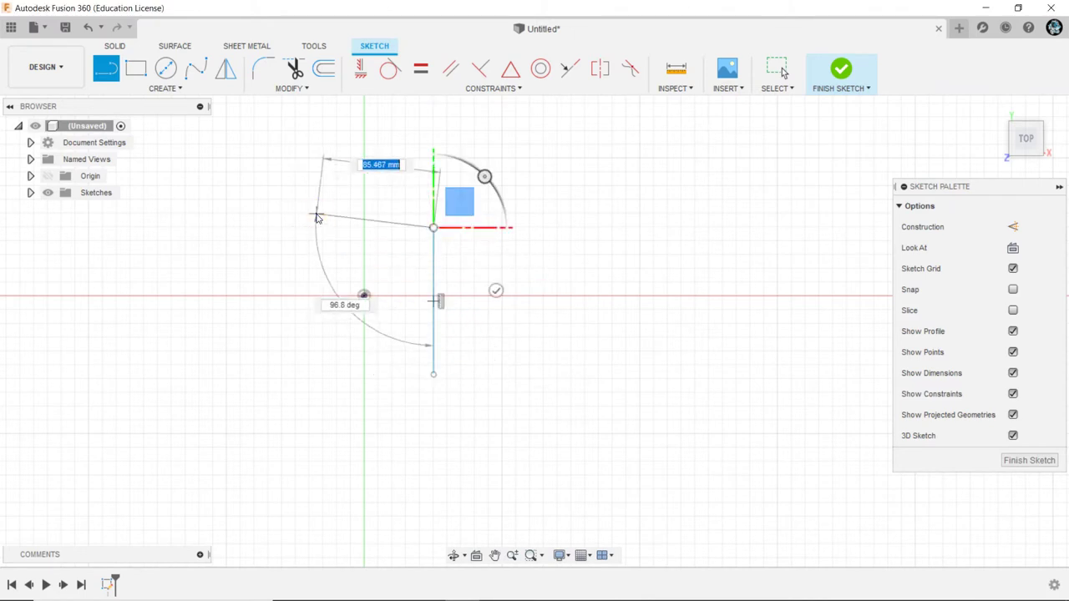
right_click(317, 214)
click(370, 212)
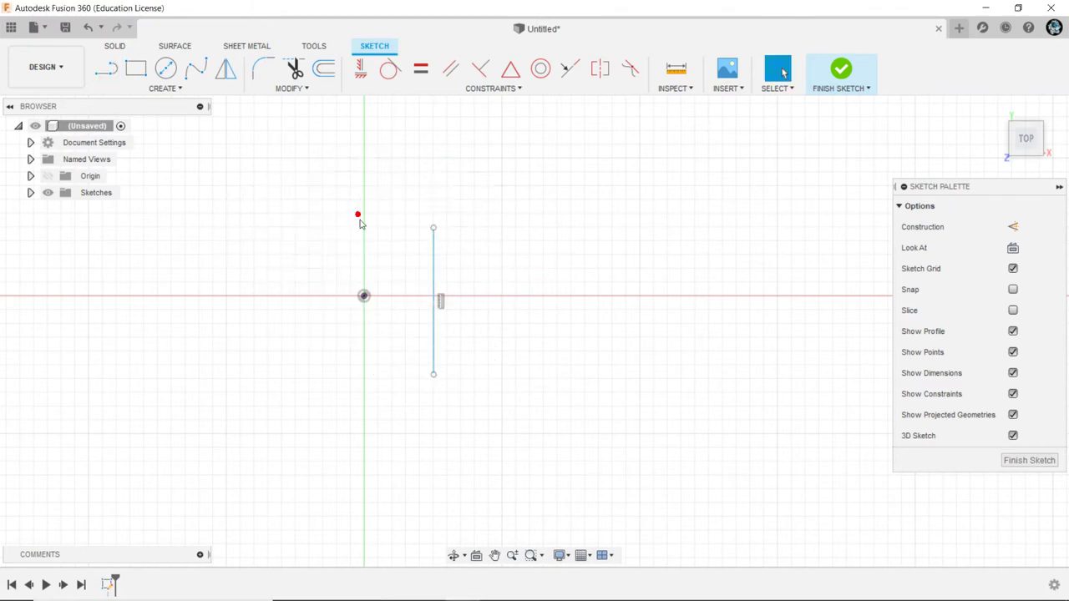
click(364, 296)
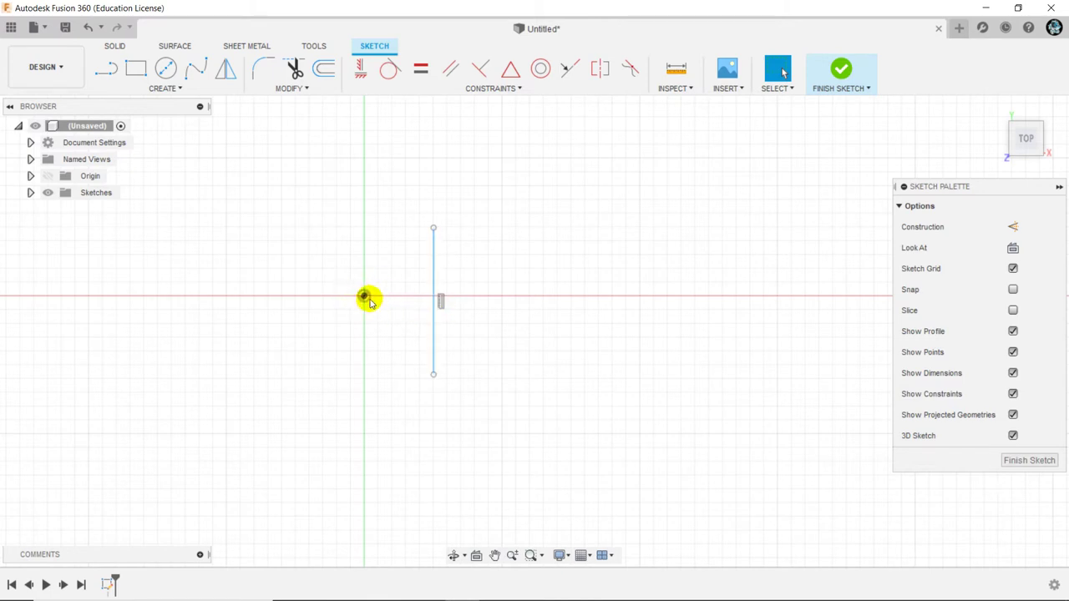
Step: Place a sketch point where the vertical line crosses the X axis
click(166, 89)
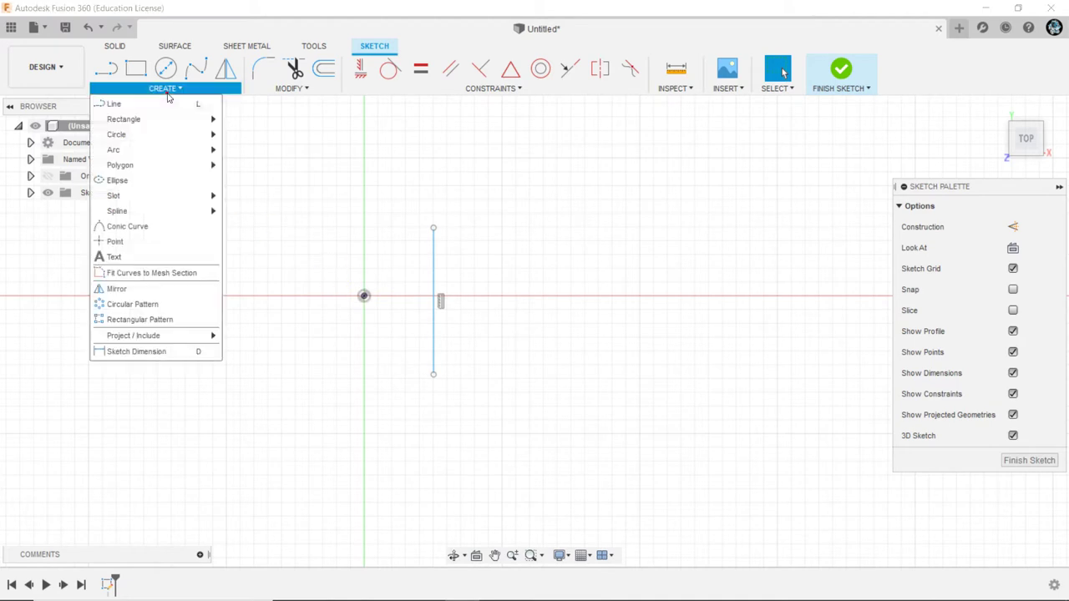
click(117, 242)
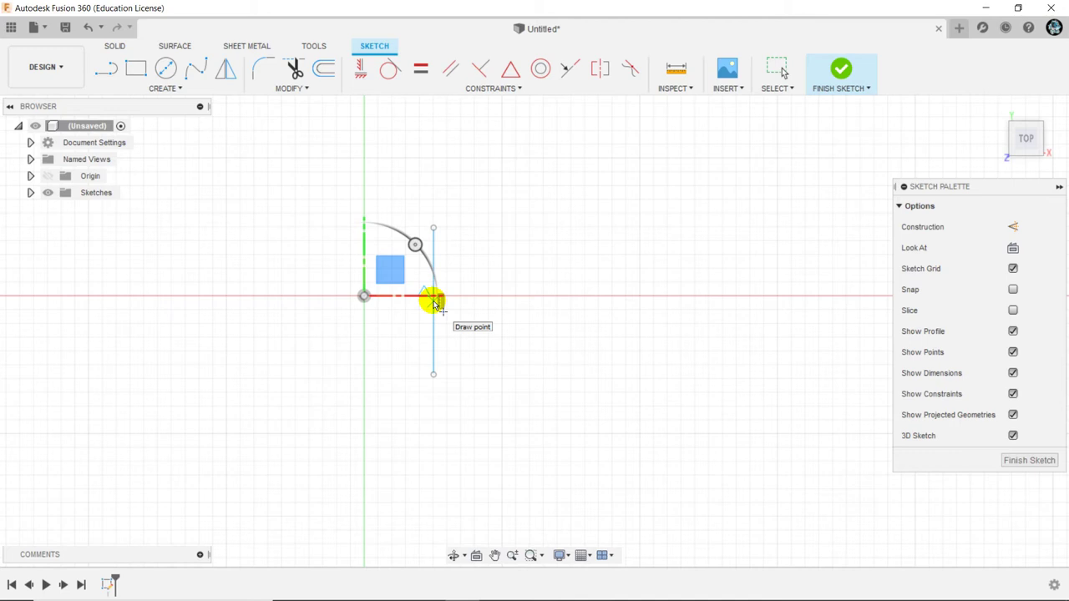
click(435, 300)
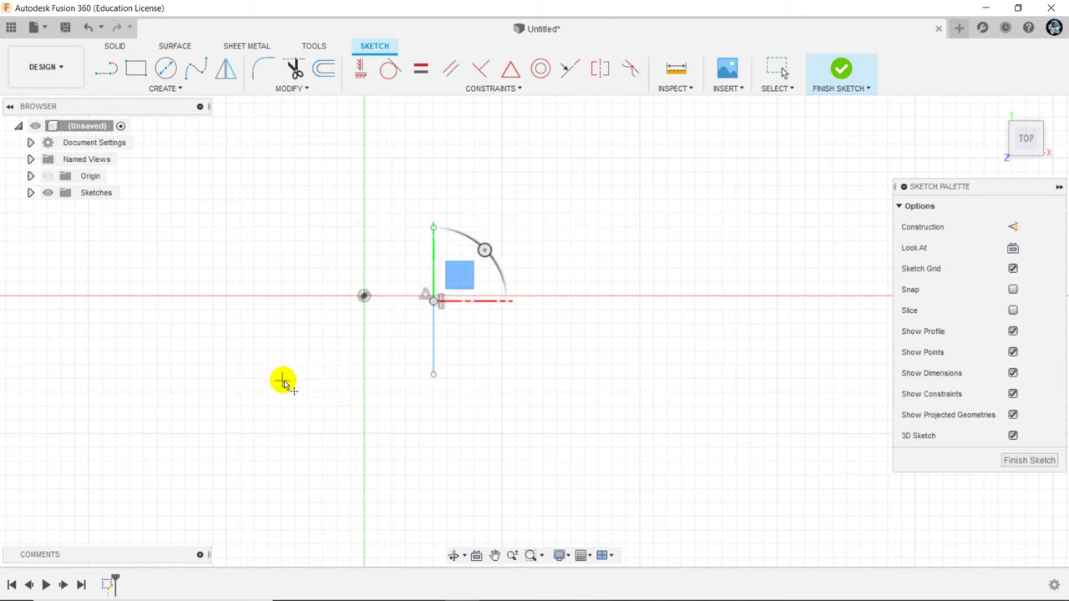
right_click(406, 163)
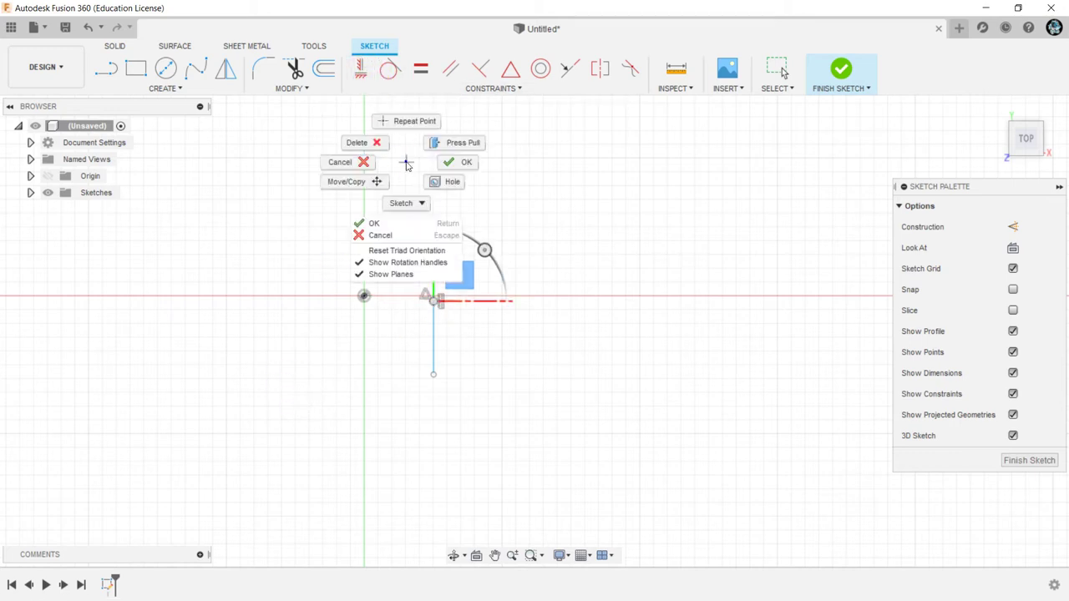
click(452, 163)
Step: Make that point coincident with the origin, then window-select and delete the vertical line
click(363, 71)
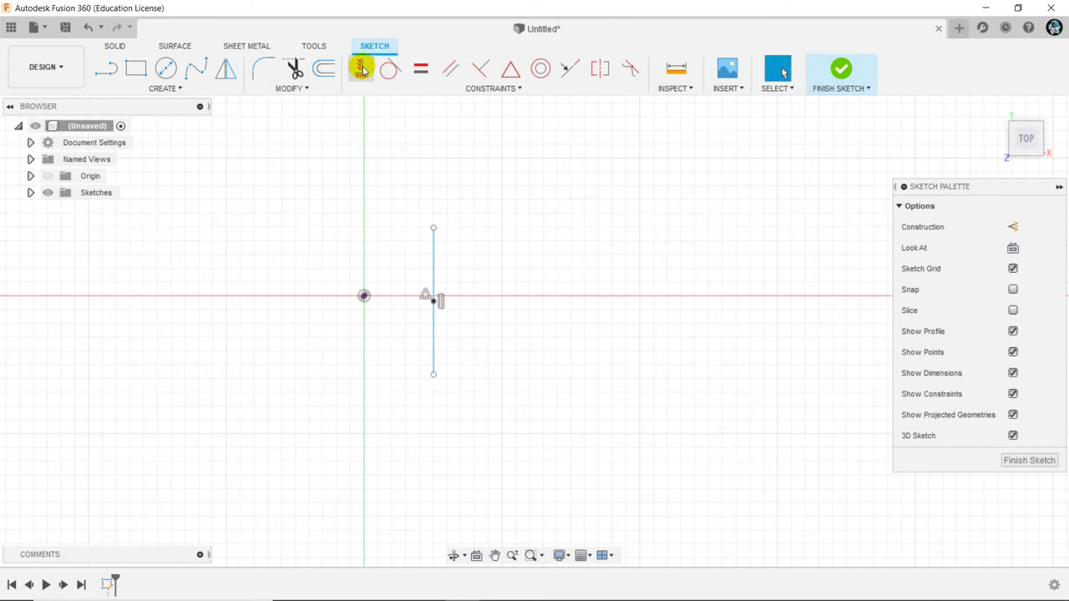
click(365, 297)
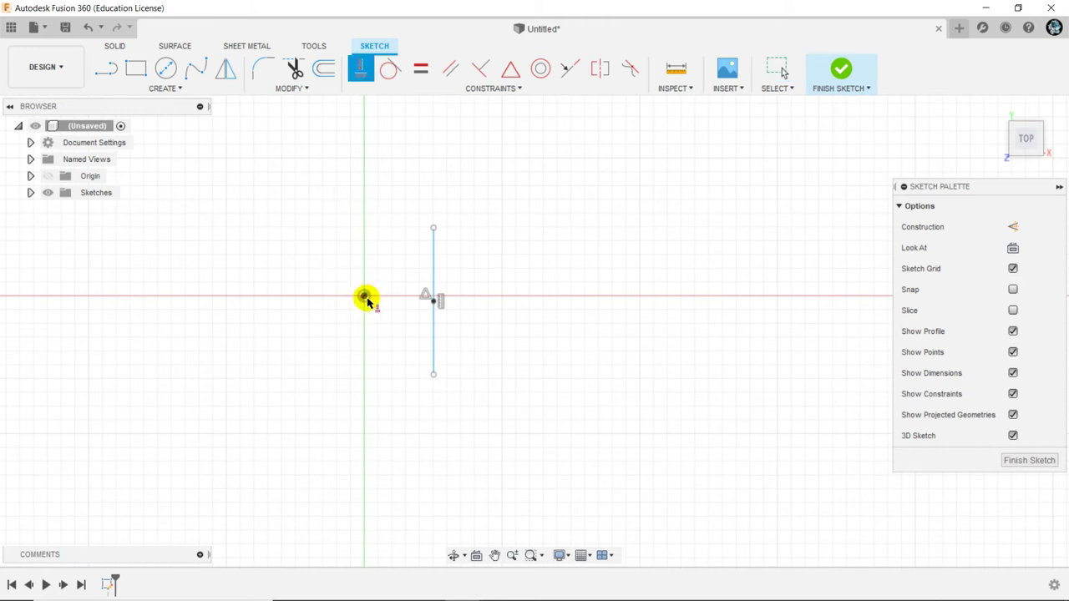
click(433, 306)
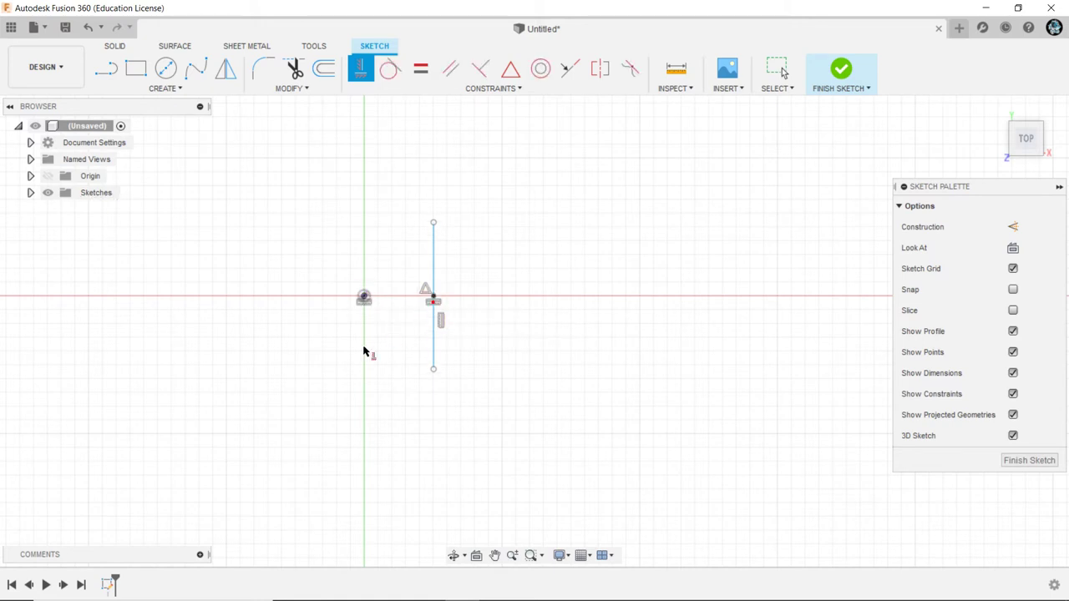
click(360, 241)
right_drag(369, 228, 435, 229)
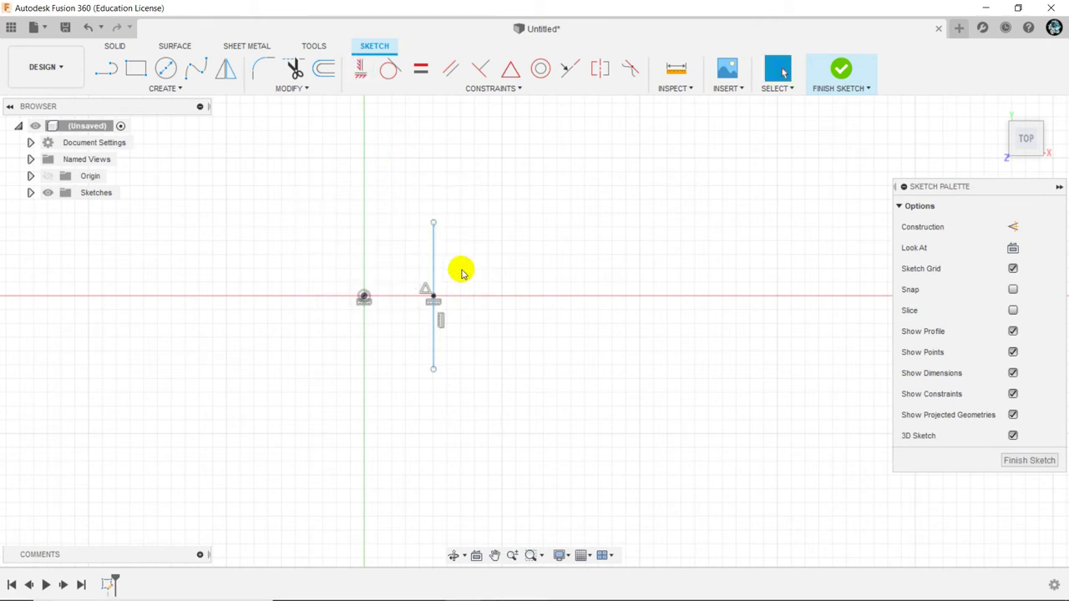
mouse_move(435, 224)
mouse_down()
mouse_move(443, 190)
mouse_move(420, 219)
mouse_up()
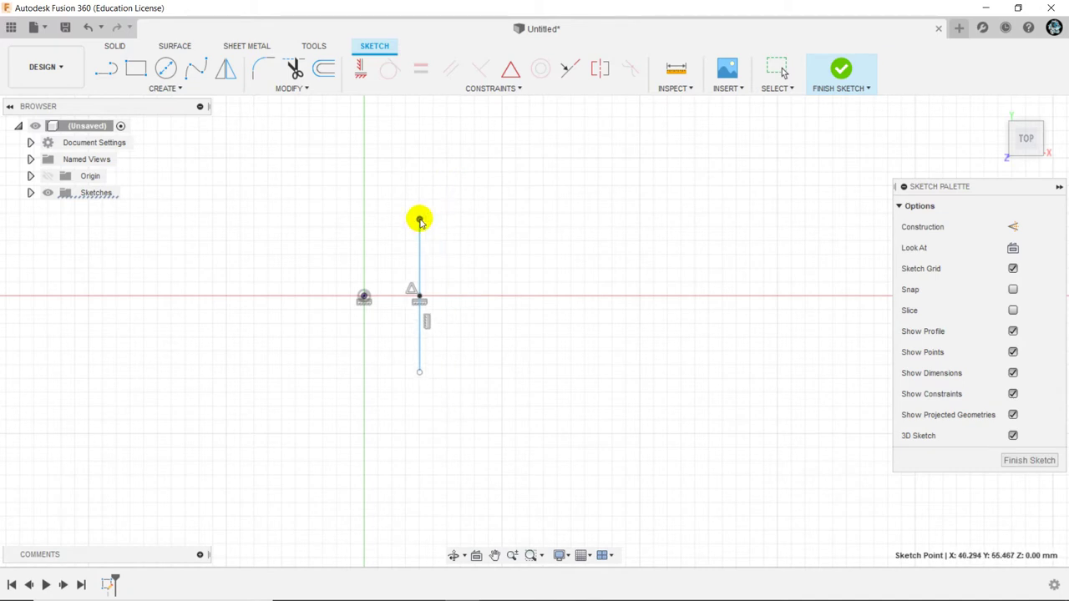
drag(324, 208, 495, 474)
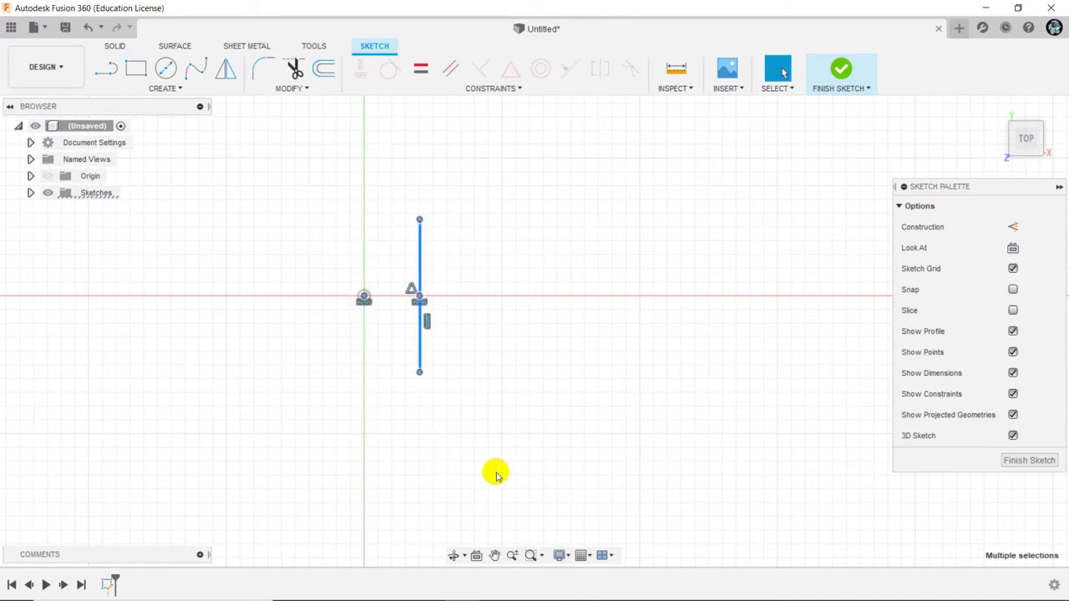
key(Delete)
Step: Draw a vertical line right of the origin spanning above and below the X axis
click(106, 68)
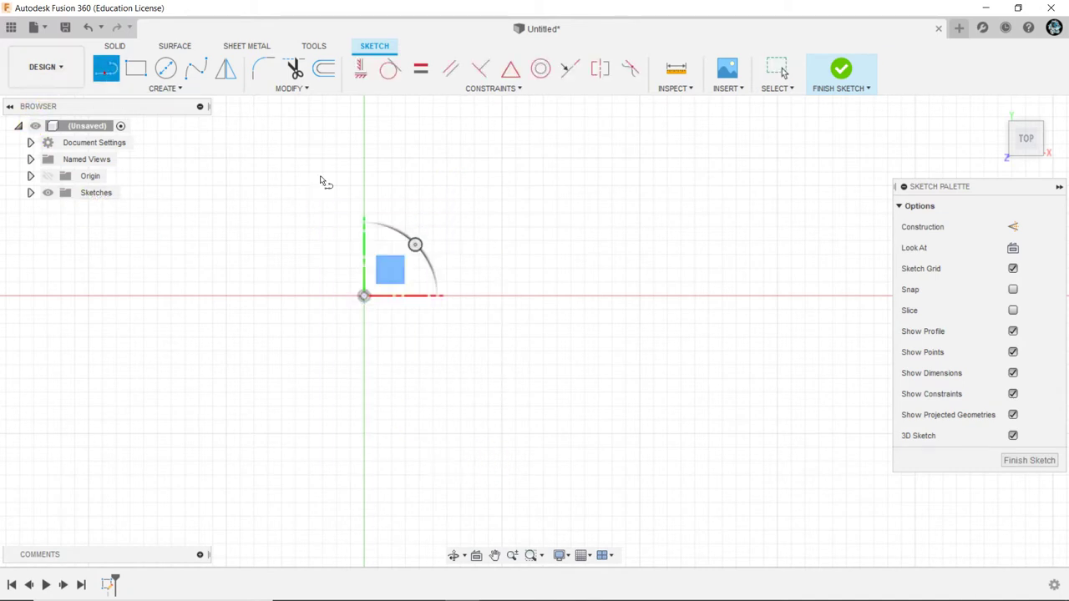
click(457, 184)
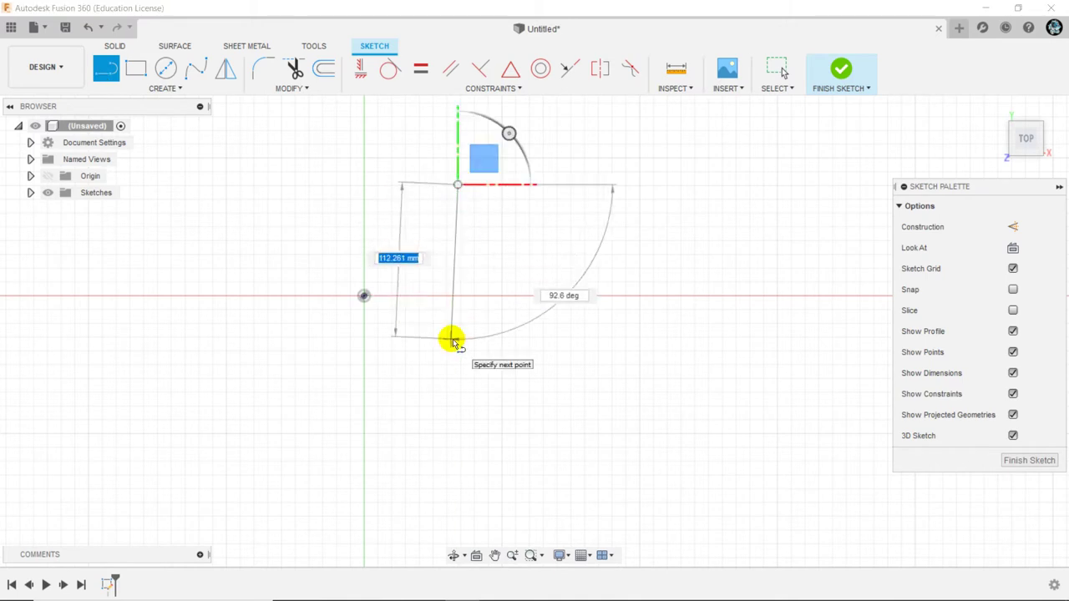
click(458, 342)
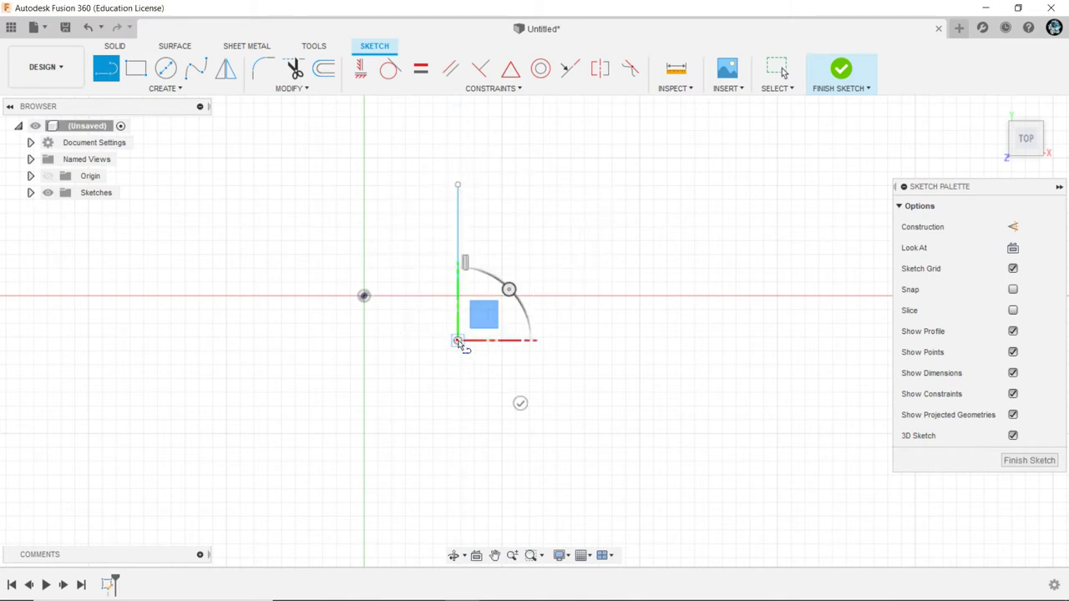
right_click(518, 224)
click(547, 215)
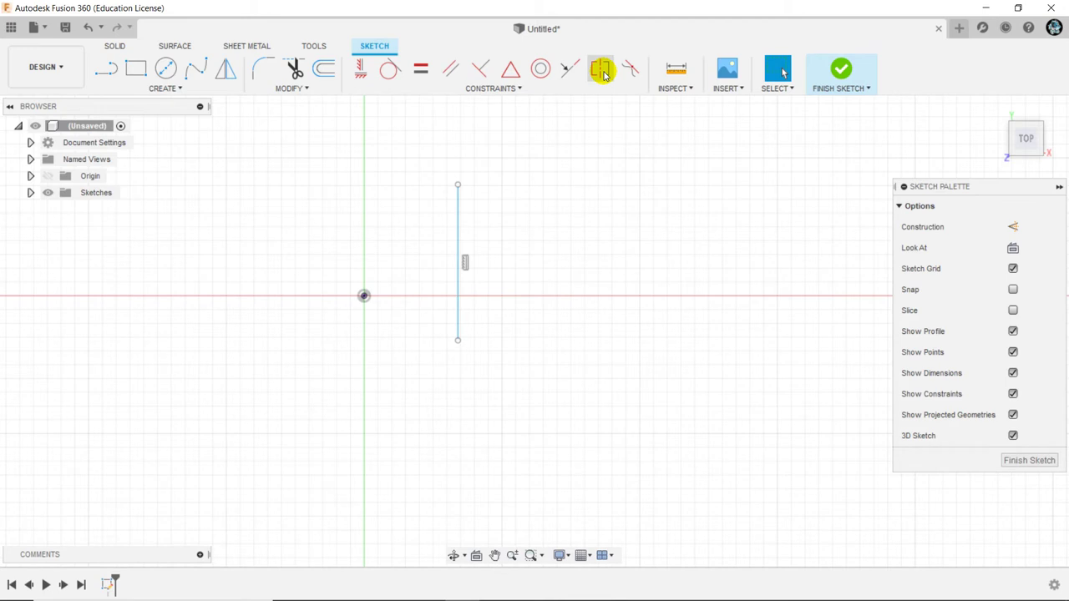
Step: Constrain the line's two endpoints symmetric about the X axis
click(602, 73)
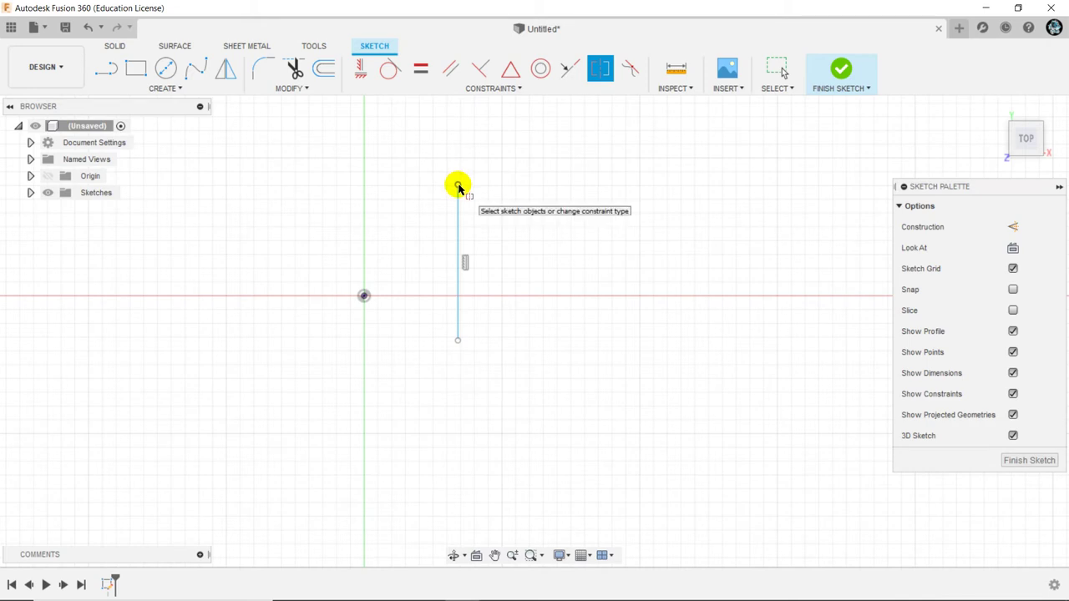
click(458, 185)
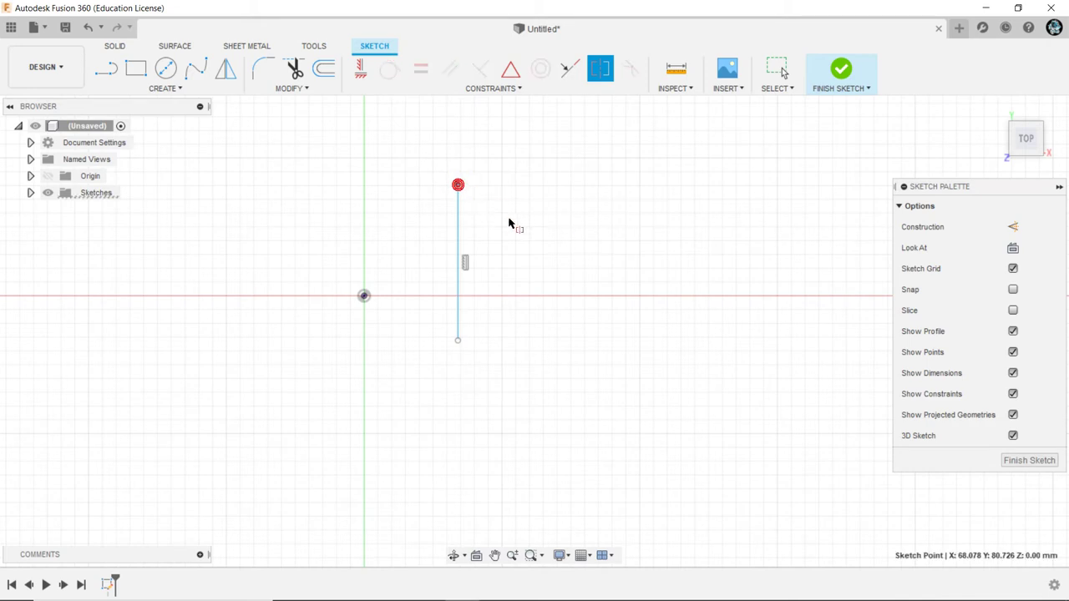
click(457, 341)
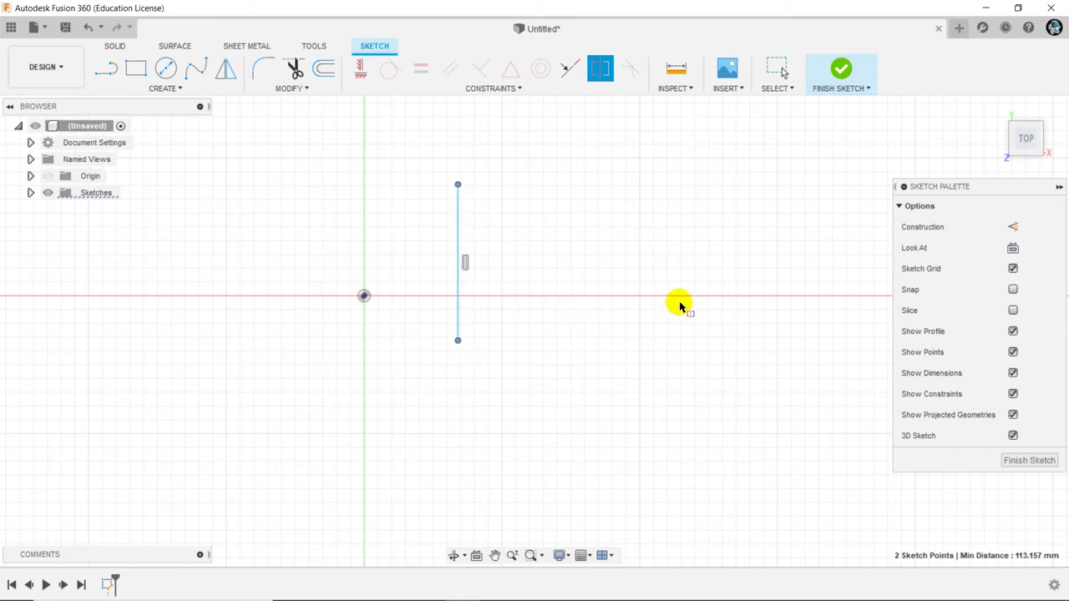
click(31, 175)
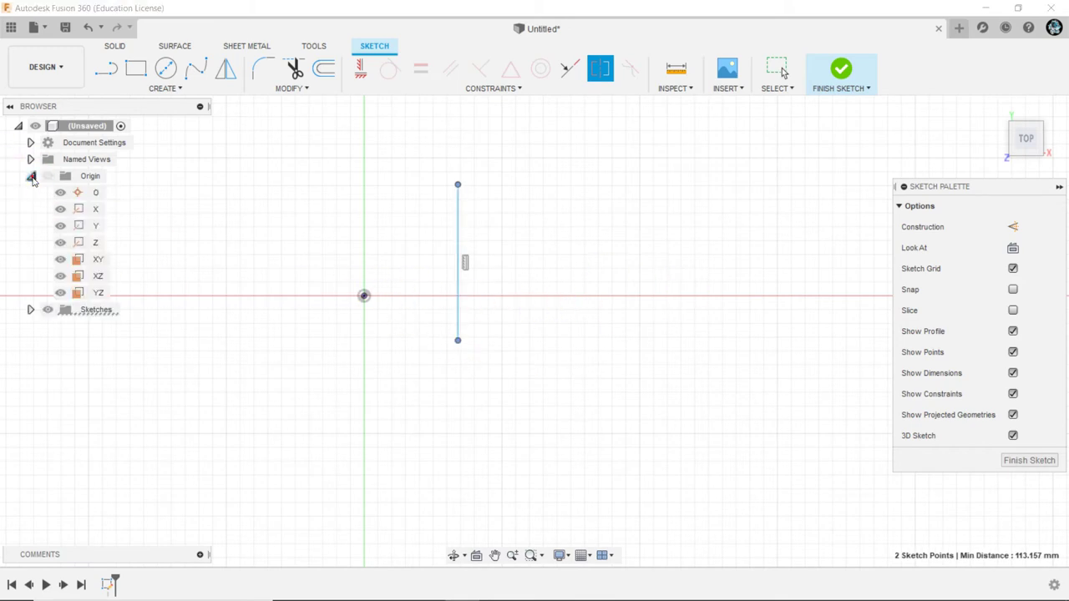
click(97, 211)
key(Escape)
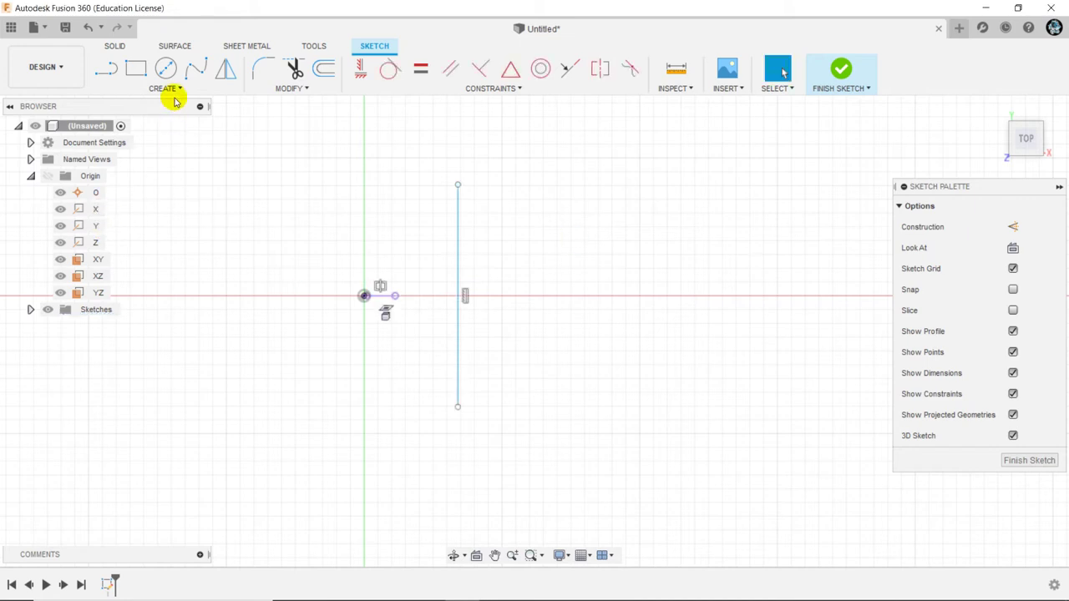
Step: Circular-pattern the vertical line three times around the sketch origin
click(180, 90)
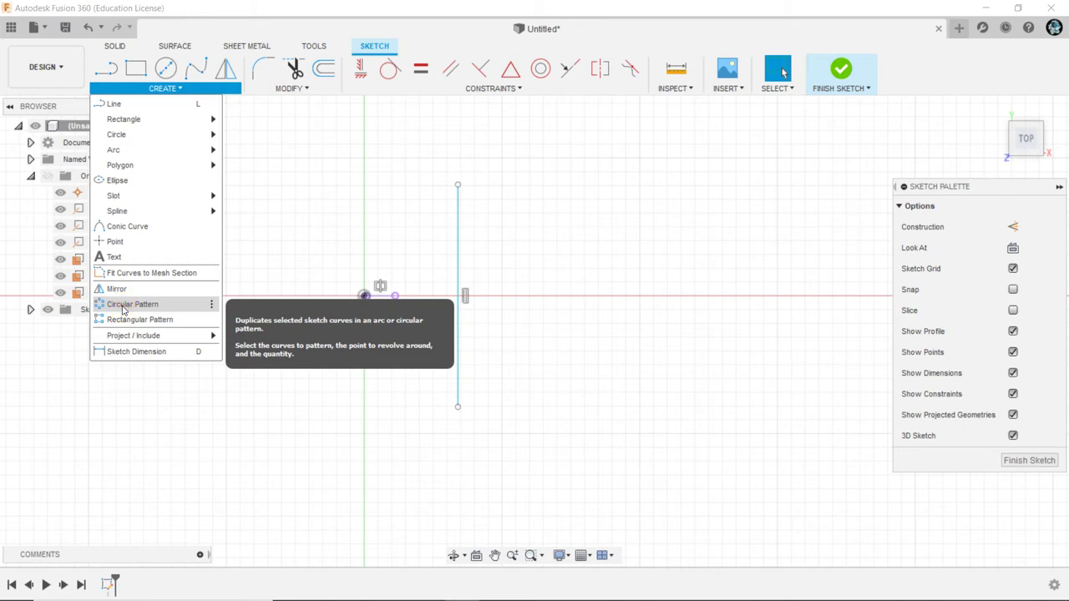
click(123, 306)
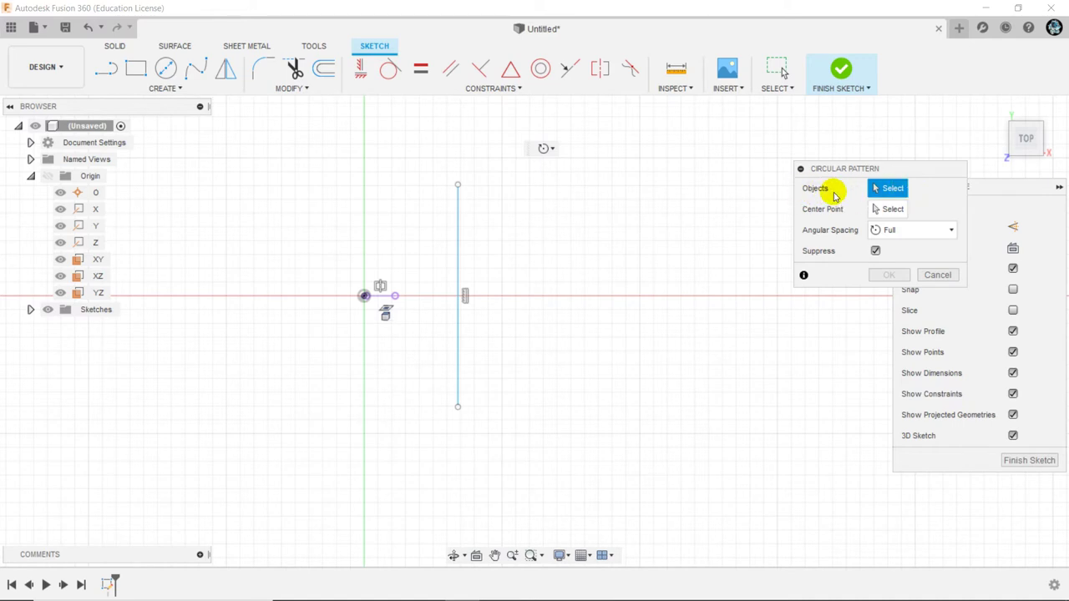
click(458, 225)
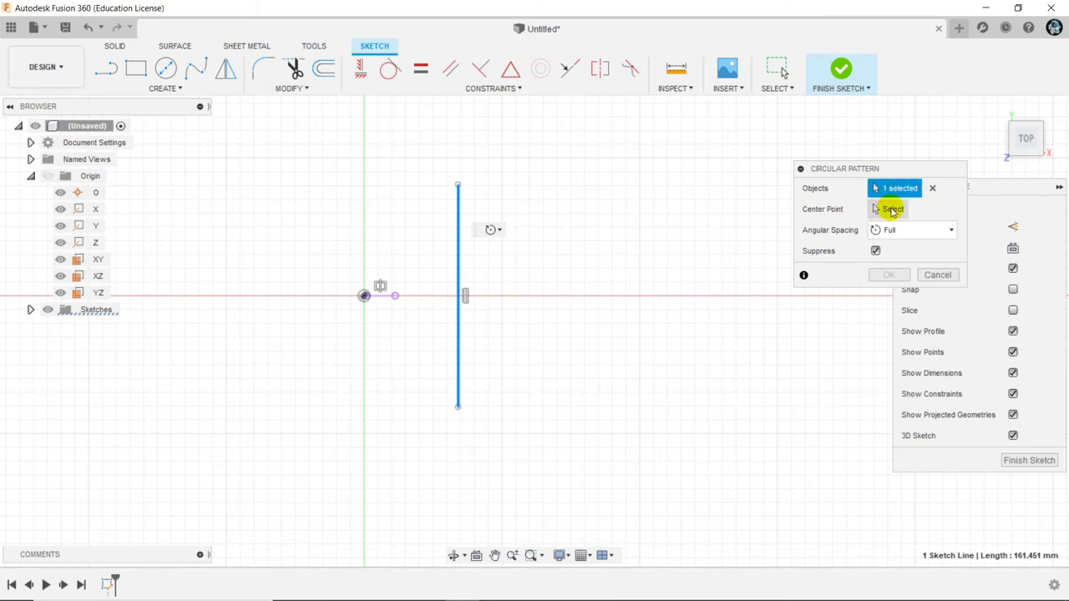
click(892, 211)
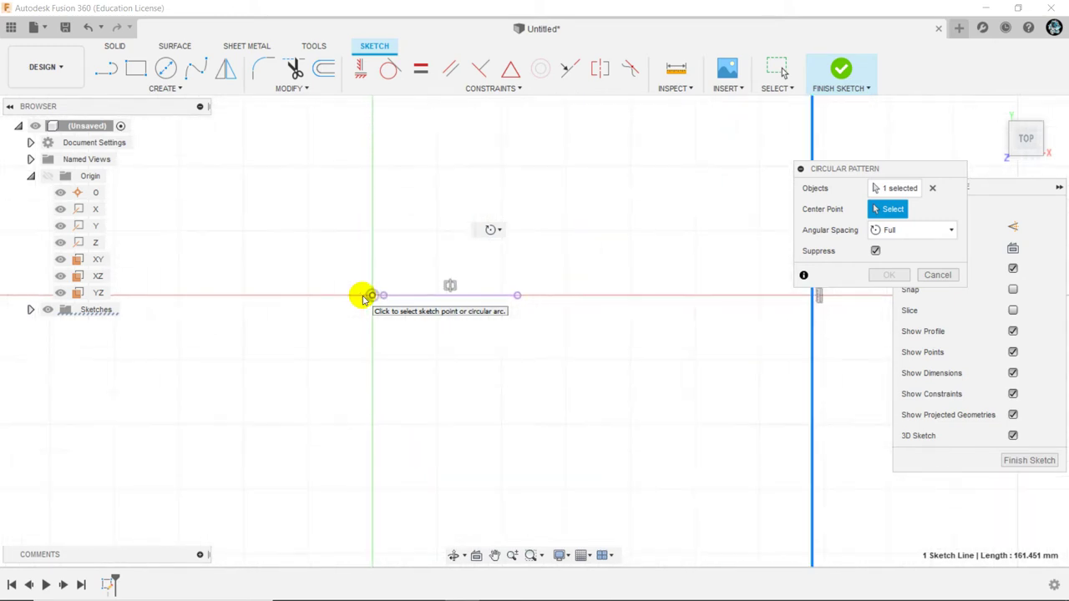
click(384, 294)
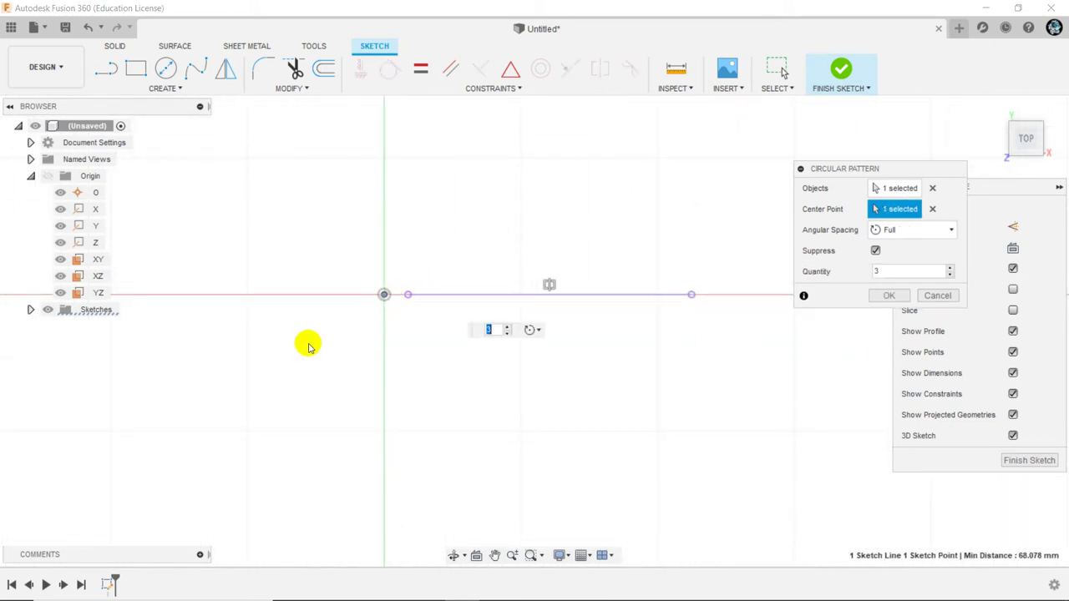
scroll(306, 336, down, 3)
scroll(306, 336, down, 2)
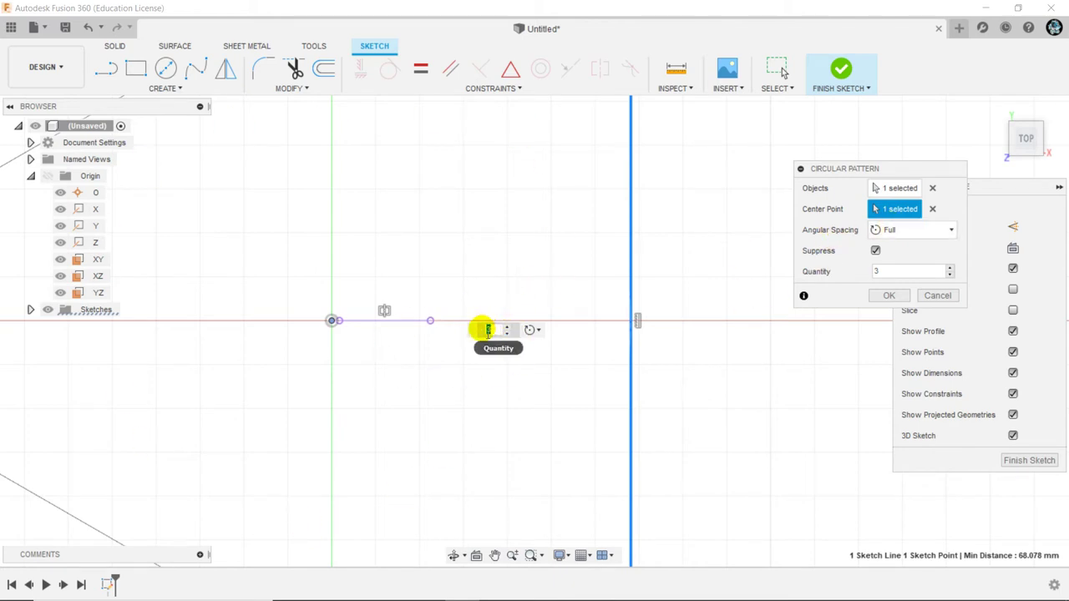
scroll(441, 348, down, 1)
scroll(441, 348, down, 2)
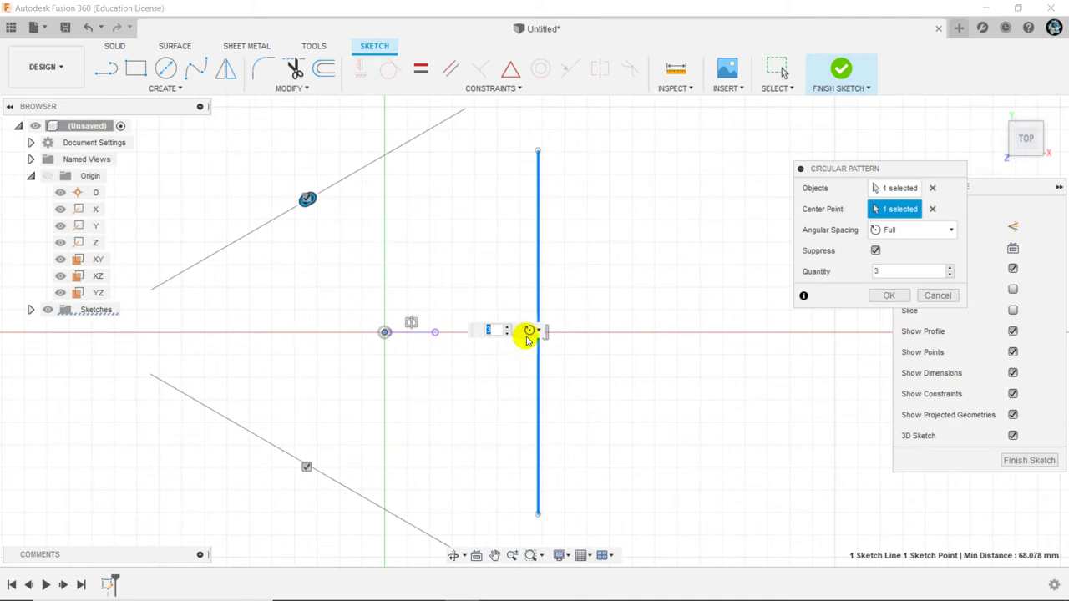
click(890, 297)
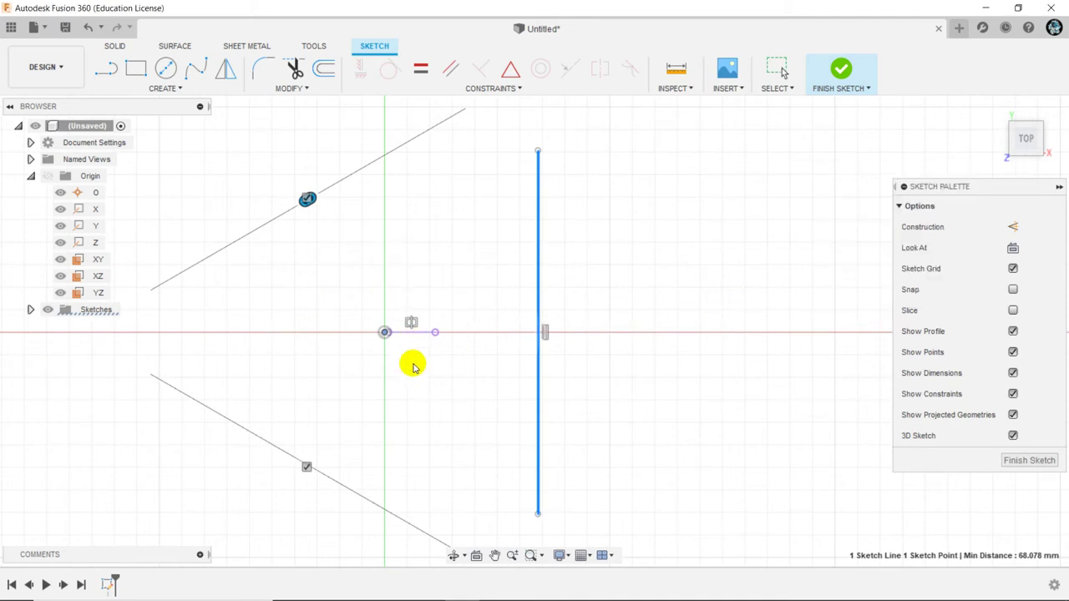
Step: Drag line endpoints to resize the triangle, bringing the upper line's end onto the Y axis
scroll(454, 365, down, 1)
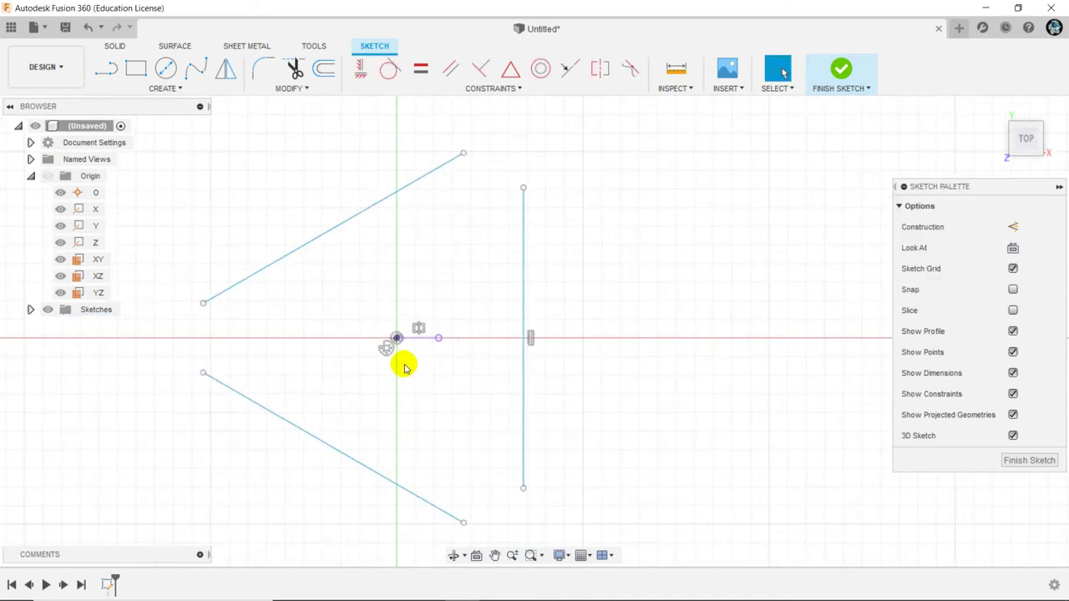
mouse_move(524, 189)
mouse_down()
mouse_move(583, 218)
mouse_move(573, 182)
mouse_move(513, 215)
mouse_move(575, 267)
mouse_move(535, 286)
mouse_up()
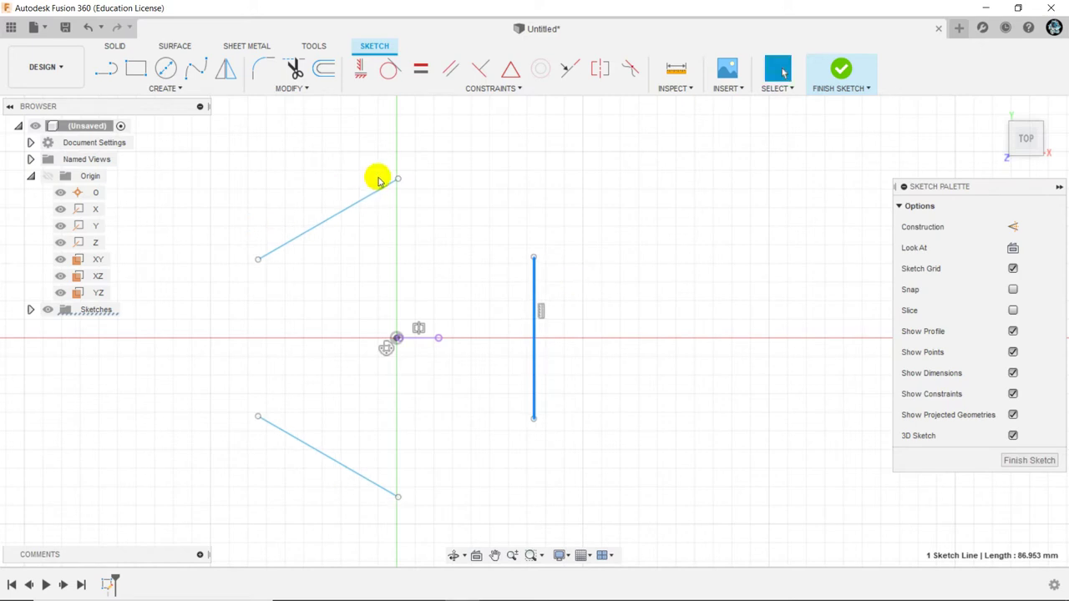
mouse_move(400, 184)
mouse_down()
mouse_move(353, 200)
mouse_move(389, 160)
mouse_move(416, 171)
mouse_up()
Step: Try changing the circular pattern quantity to 4, then cancel the edit
click(385, 351)
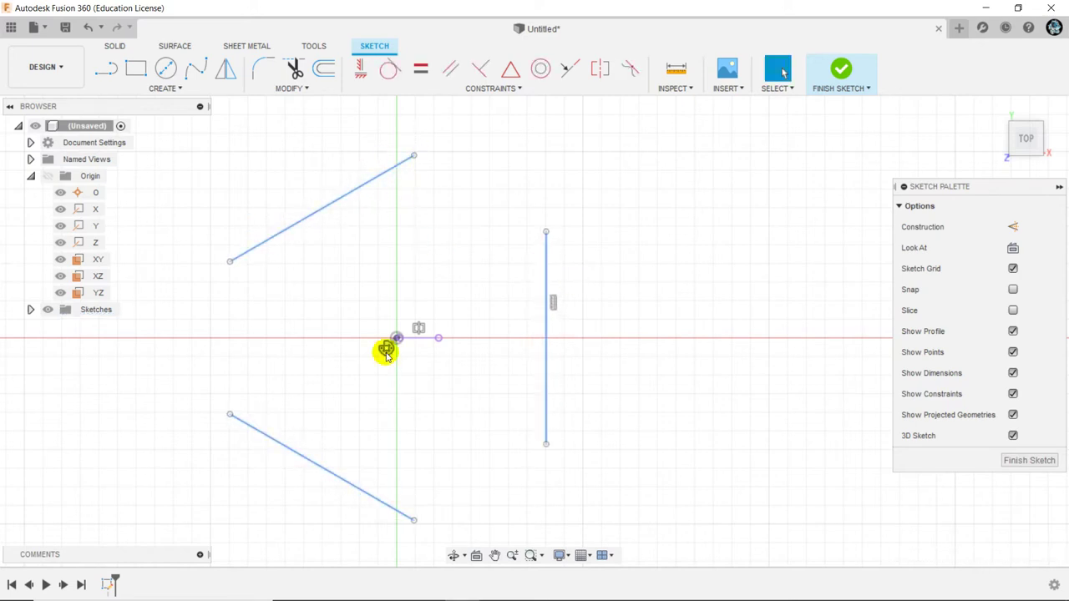
double_click(386, 350)
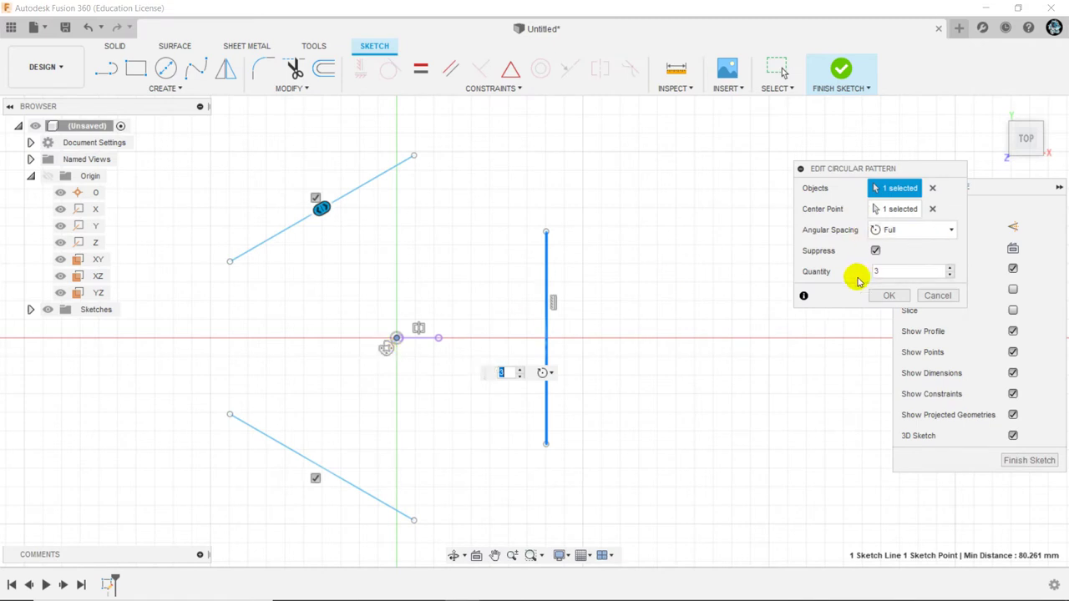
click(950, 269)
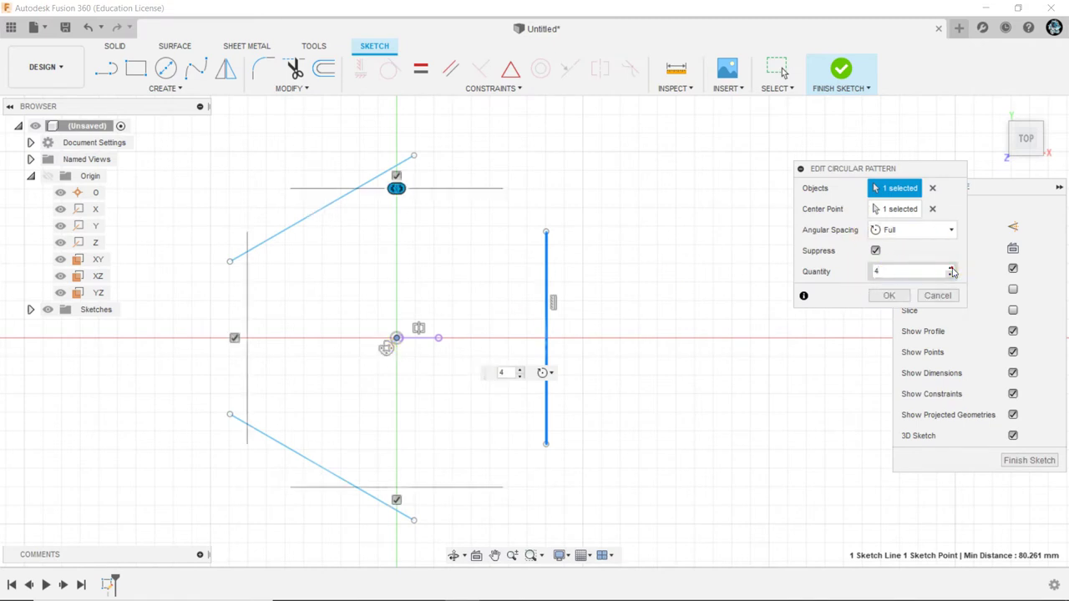
click(951, 269)
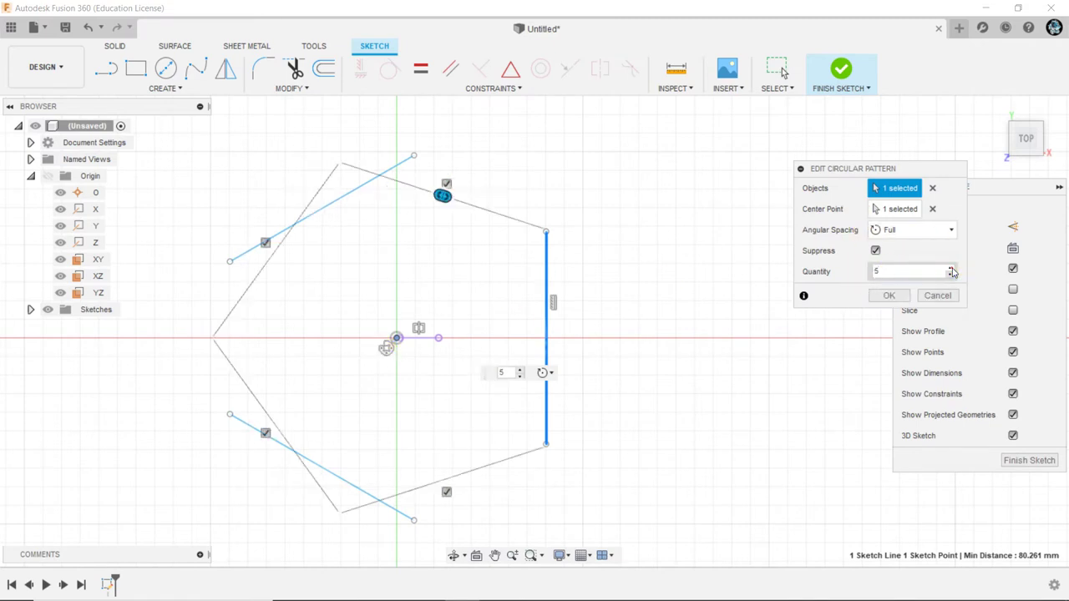
click(951, 276)
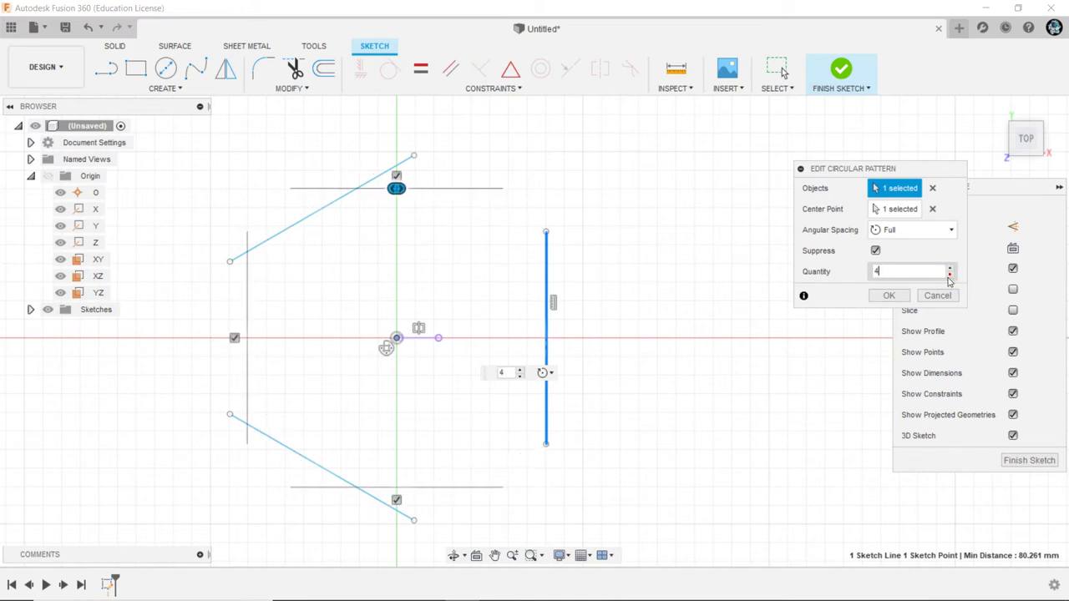
click(888, 296)
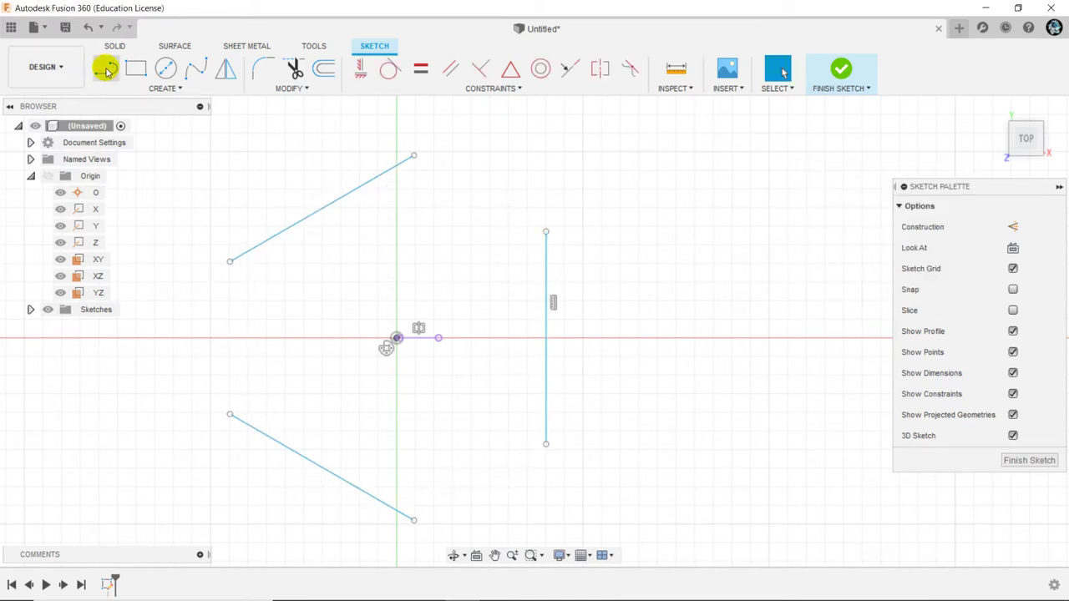
Step: Join the three patterned lines' endpoints with short lines into a closed six-sided outline
click(107, 71)
click(397, 337)
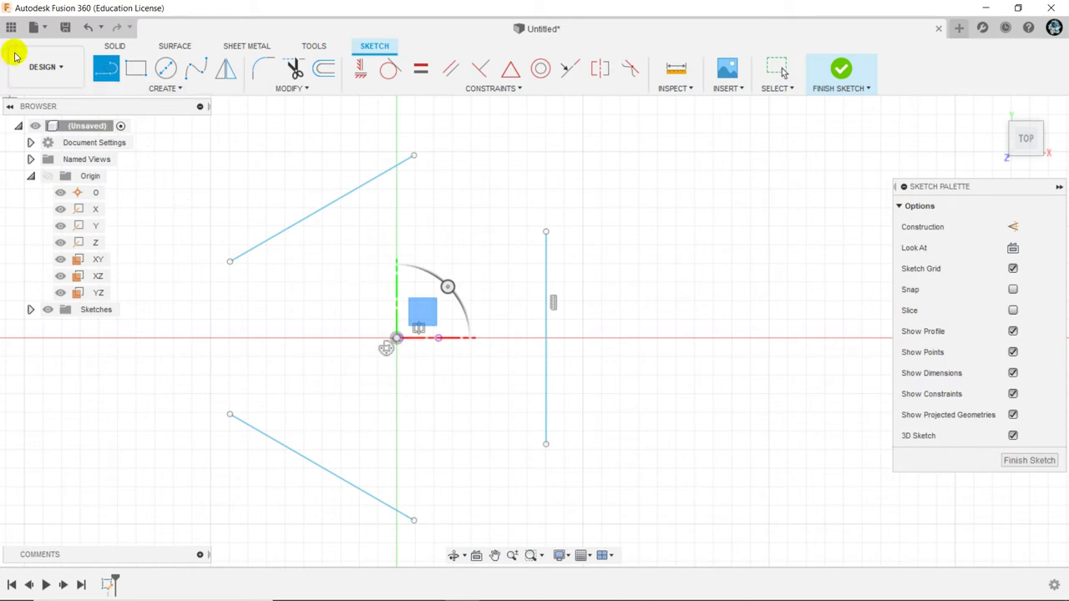
click(545, 232)
click(415, 155)
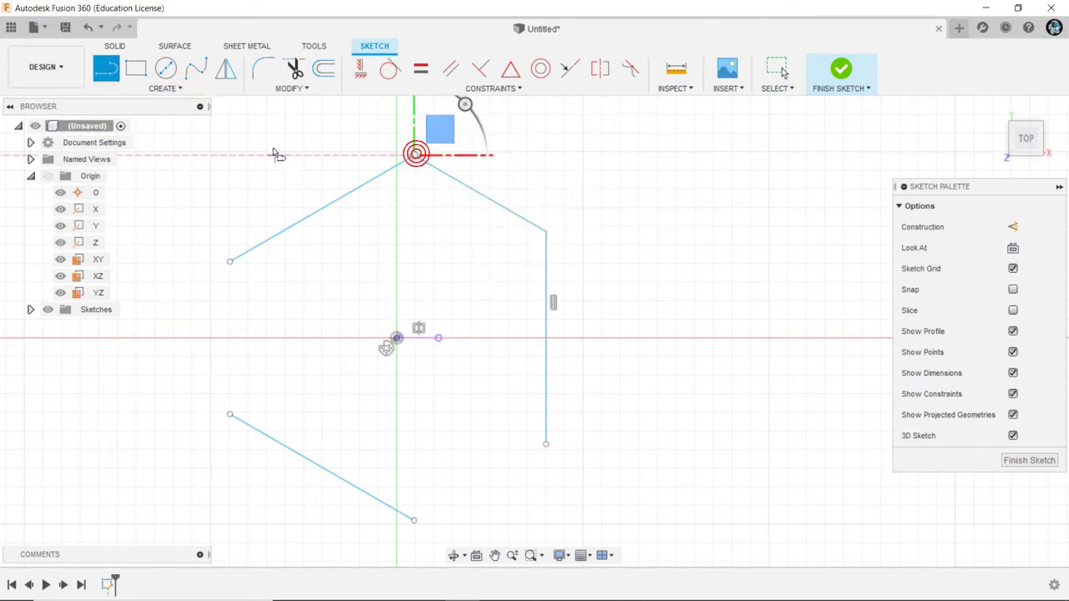
click(231, 262)
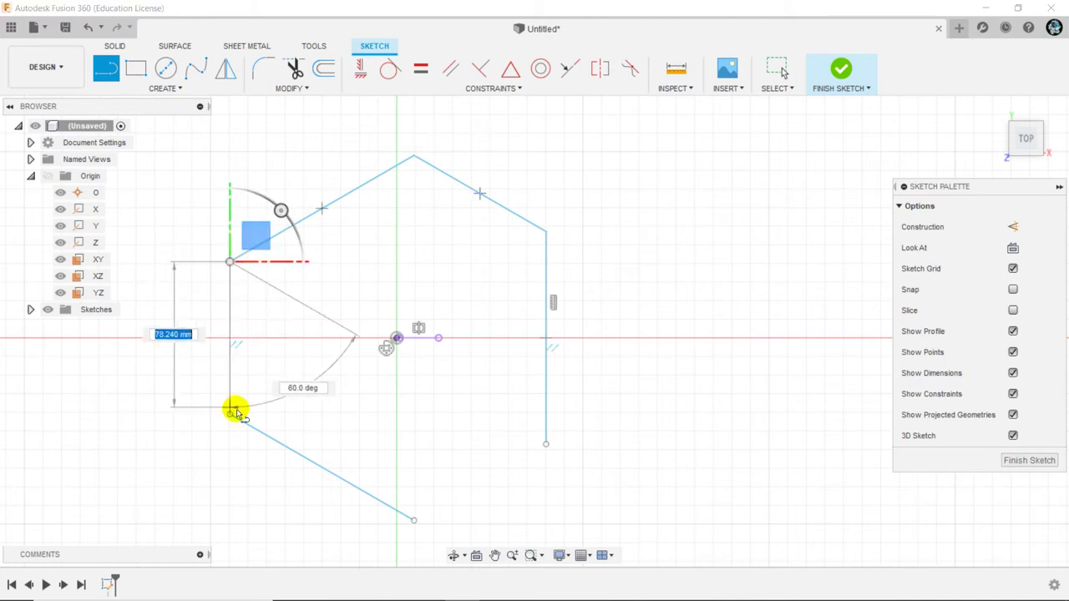
click(413, 521)
right_drag(255, 282, 605, 380)
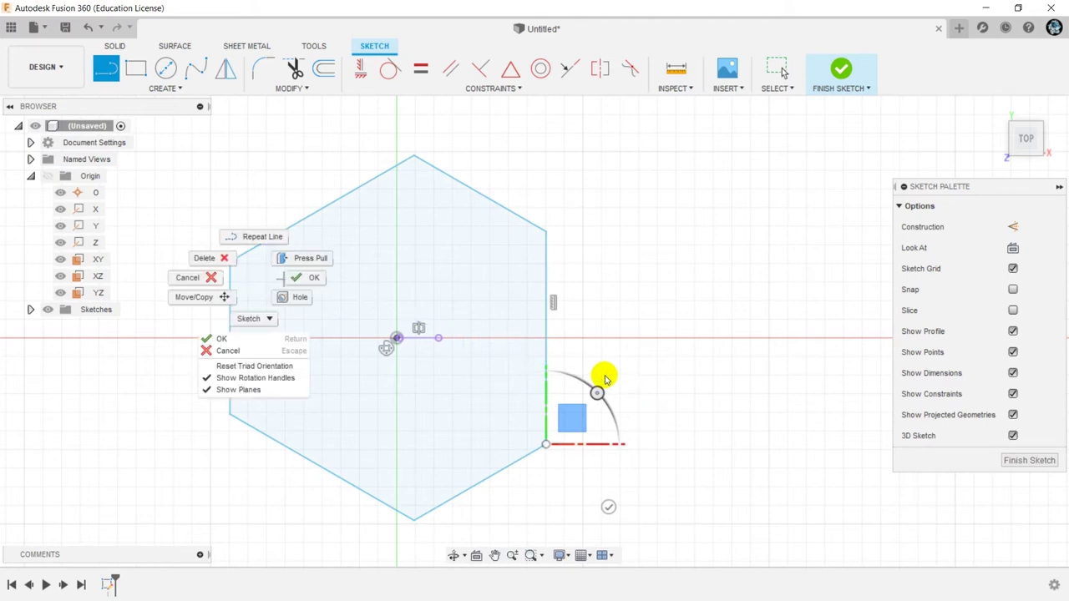
click(311, 278)
Step: Drag a corner vertex to shrink the connecting edges into small clipped corners
scroll(478, 286, down, 1)
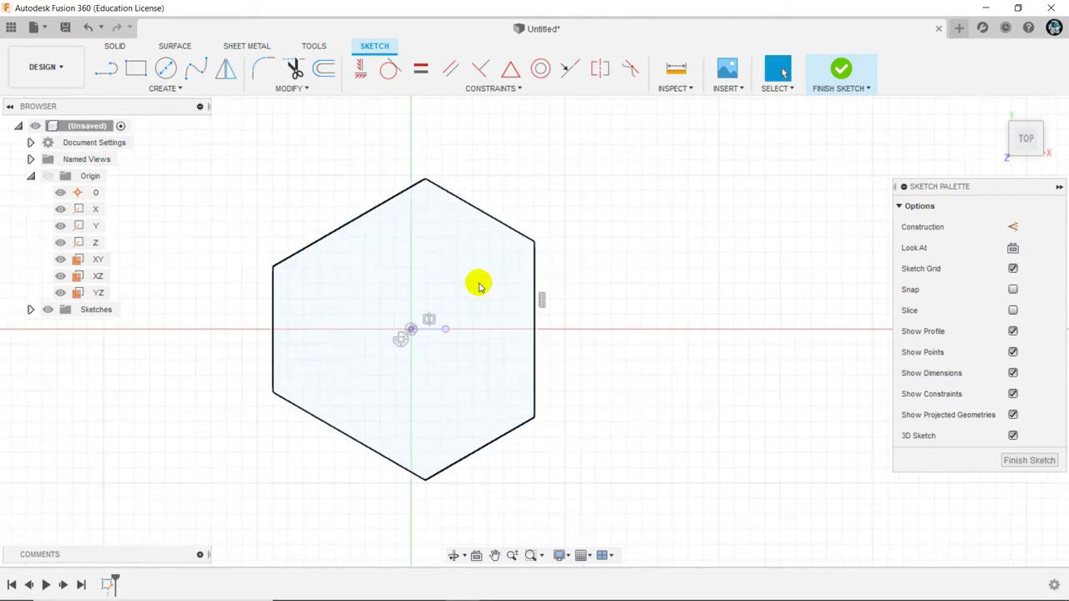
scroll(479, 286, down, 1)
drag(520, 256, 508, 210)
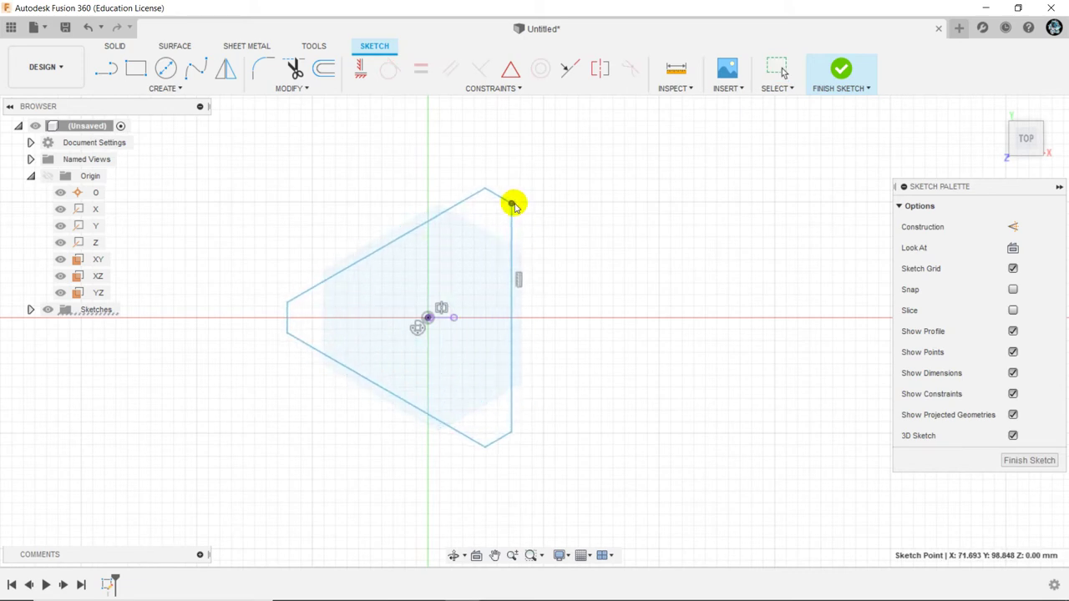
drag(508, 210, 507, 220)
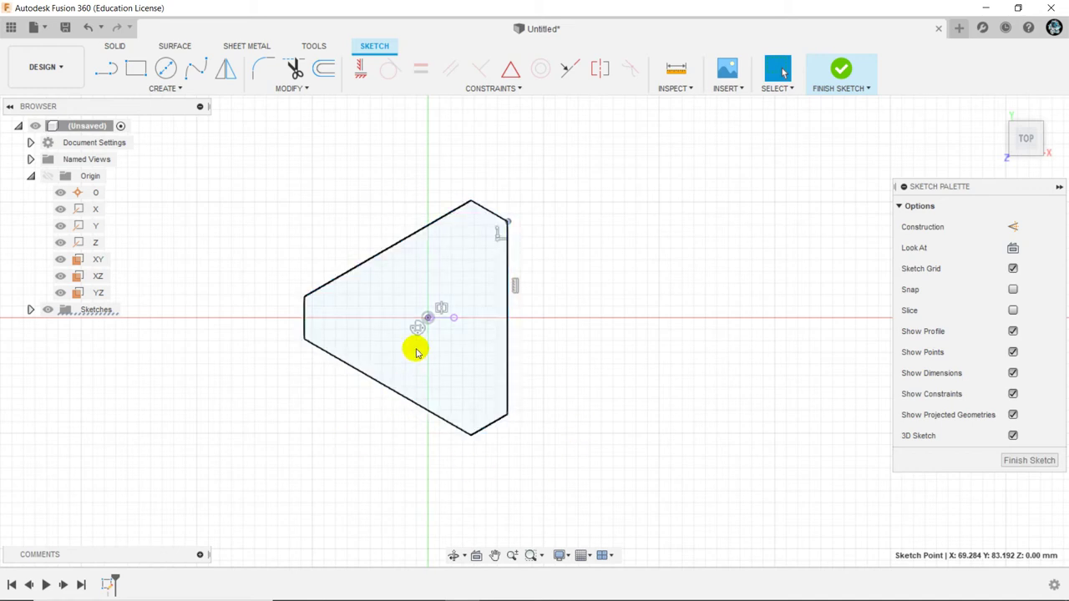
scroll(420, 324, down, 2)
scroll(421, 327, up, 4)
scroll(421, 326, up, 2)
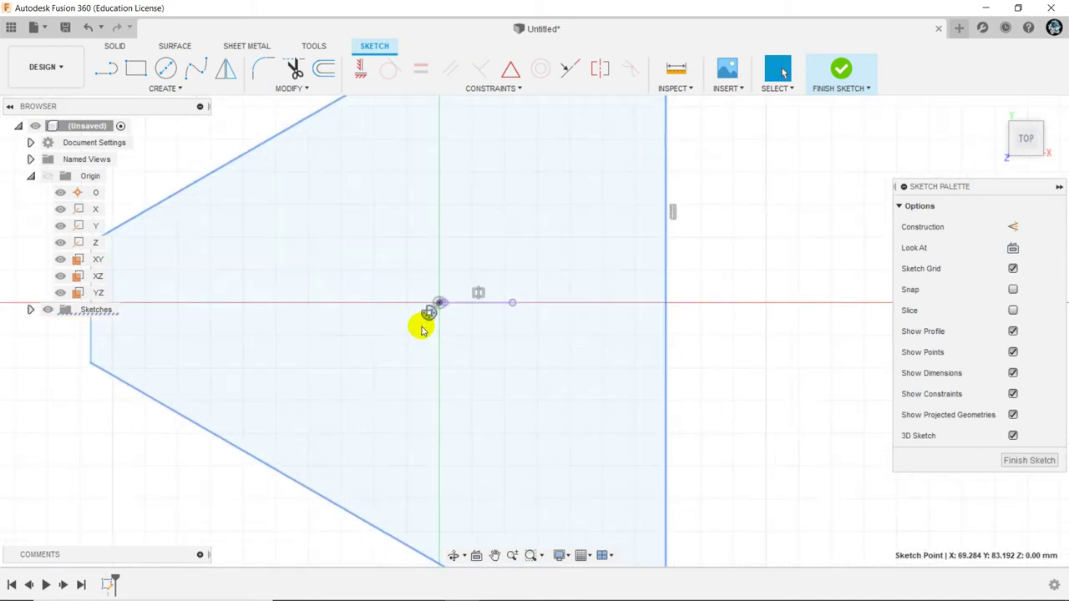
scroll(424, 313, up, 1)
scroll(422, 311, up, 1)
scroll(430, 310, up, 2)
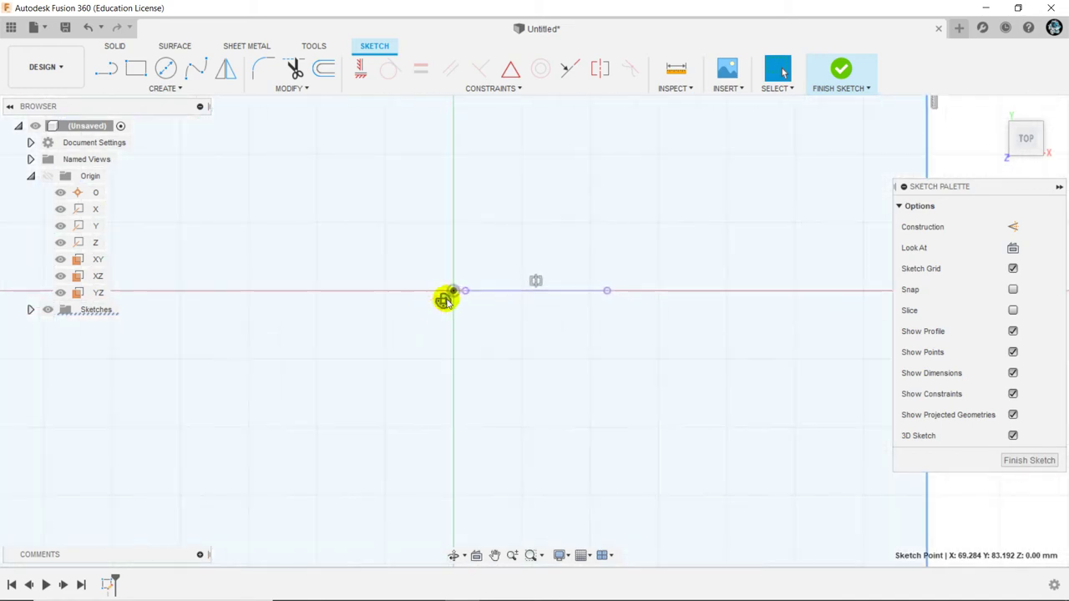
scroll(426, 321, down, 1)
scroll(427, 318, down, 3)
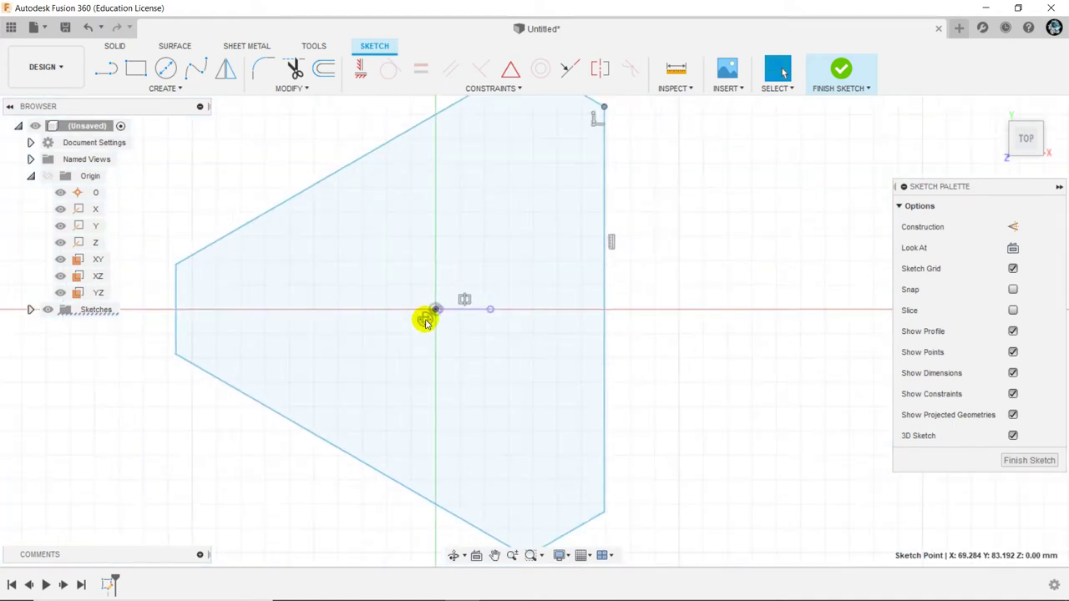
scroll(430, 313, down, 1)
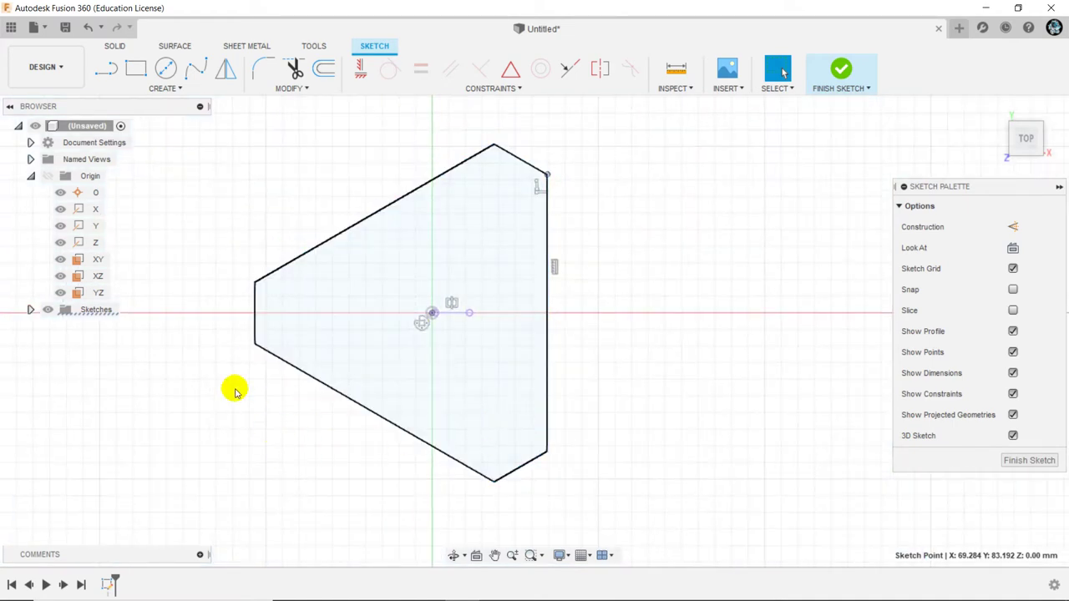
scroll(229, 386, down, 1)
scroll(635, 360, down, 1)
Step: Finish the sketch and start a One Side, New Body extrusion of the clipped-triangle profile
scroll(622, 351, down, 1)
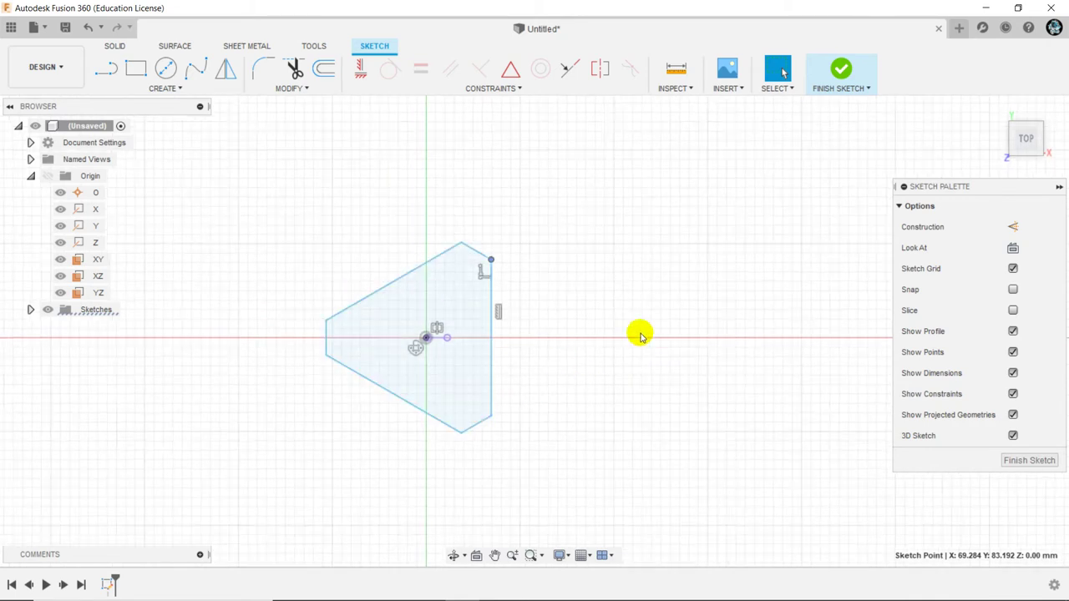
click(850, 76)
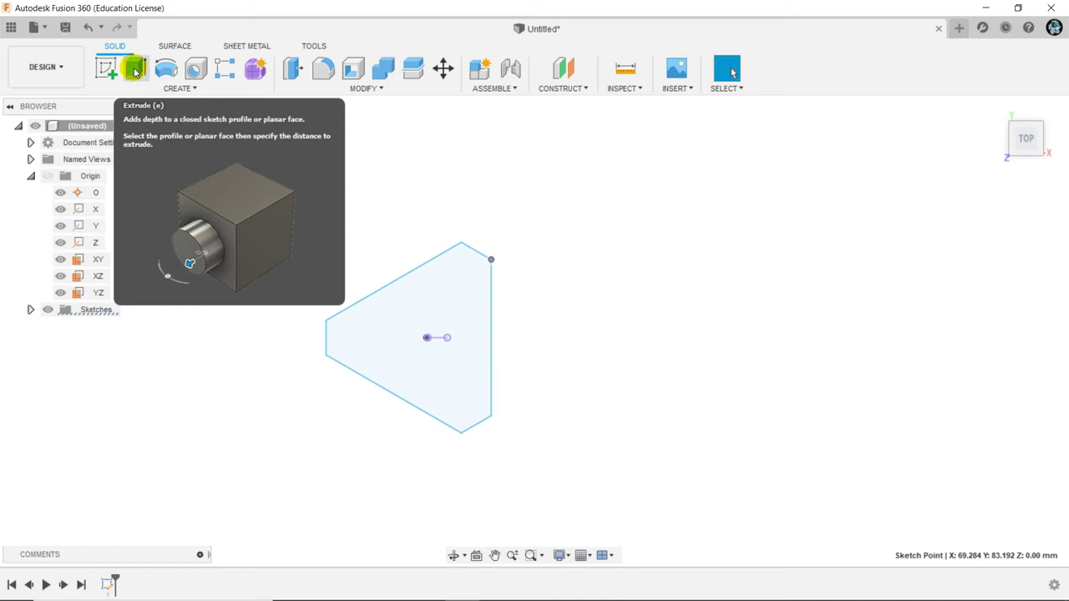
click(422, 358)
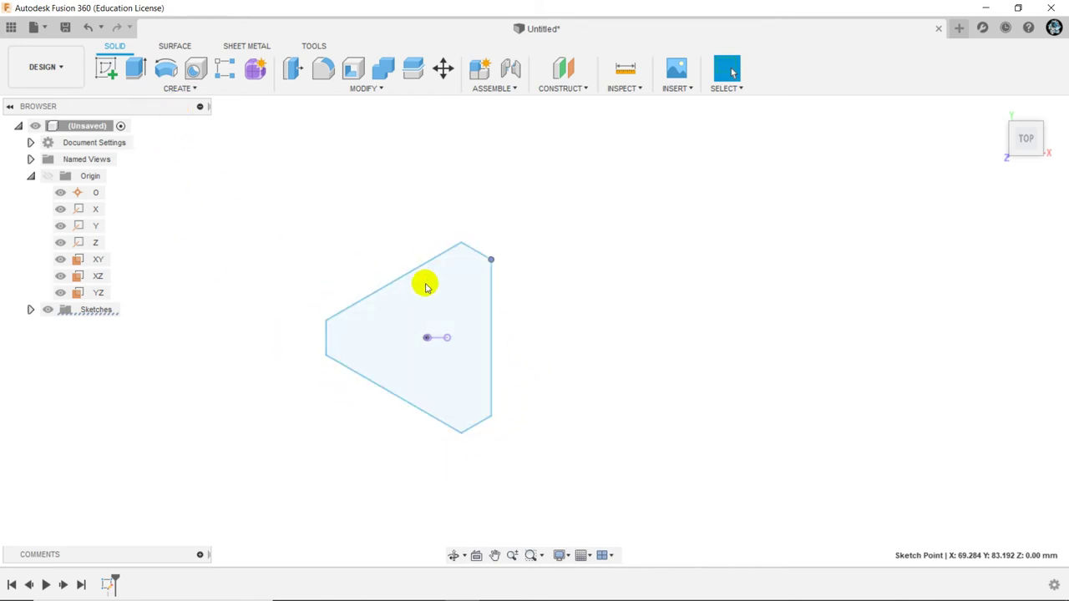
key(Escape)
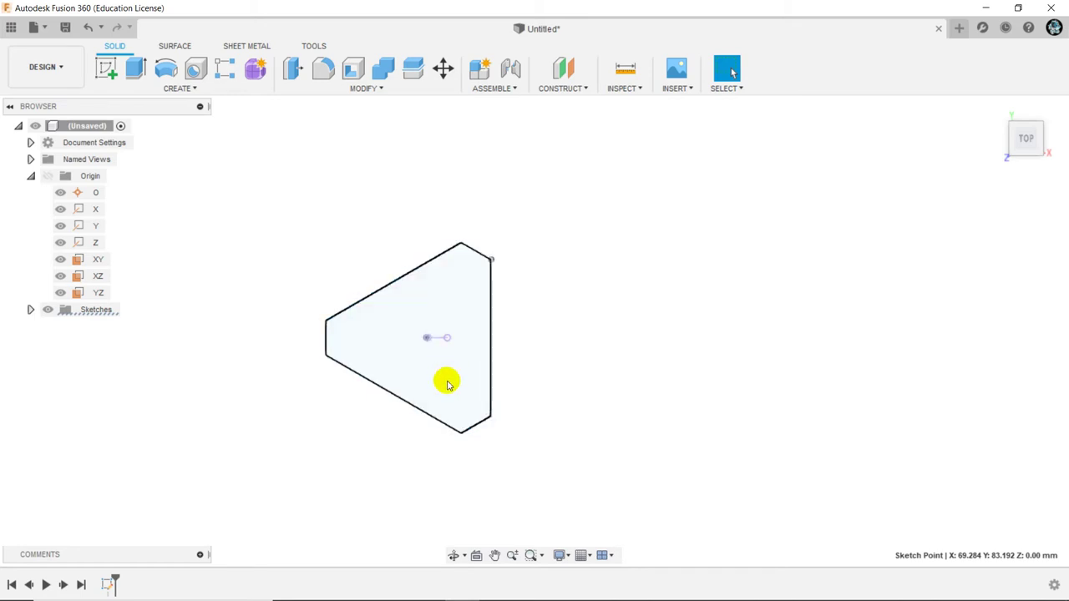
click(443, 376)
click(136, 68)
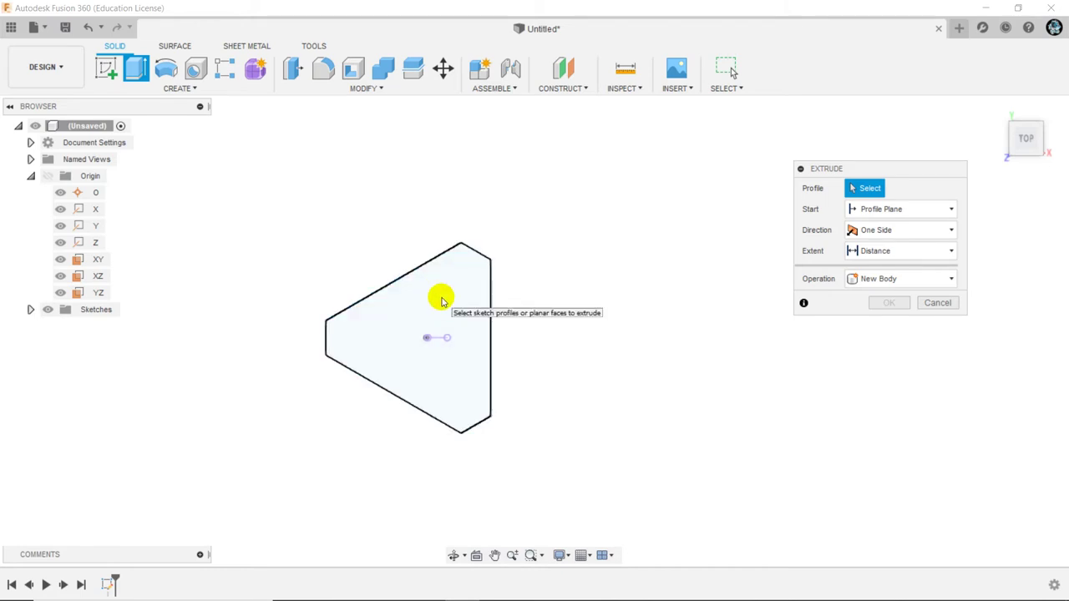
Step: Extrude the clipped-triangle profile 58.211 mm upward with a -15 degree inward taper
click(442, 299)
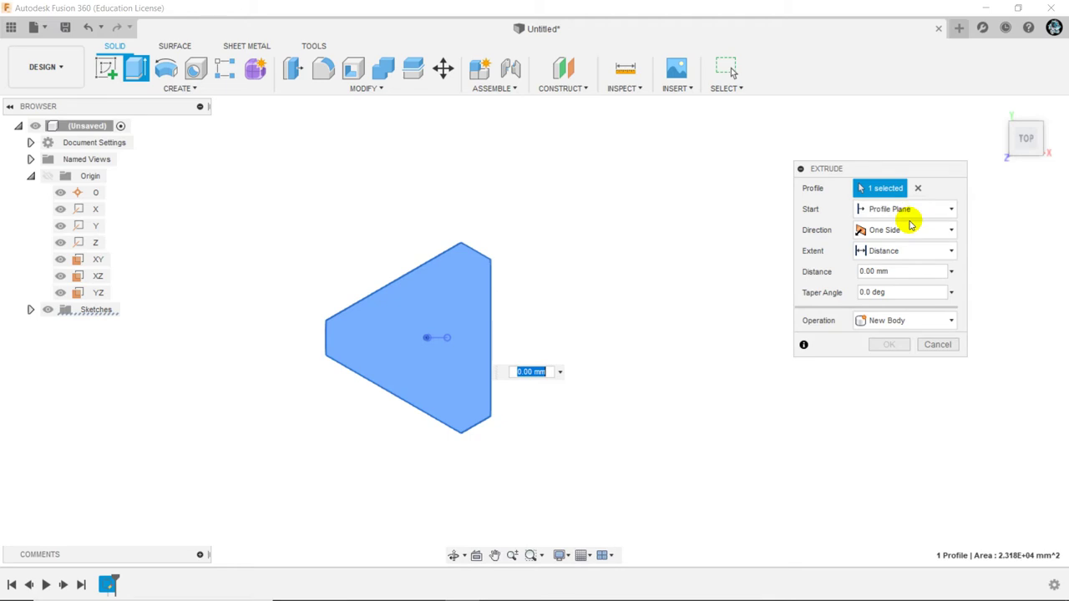
click(1022, 112)
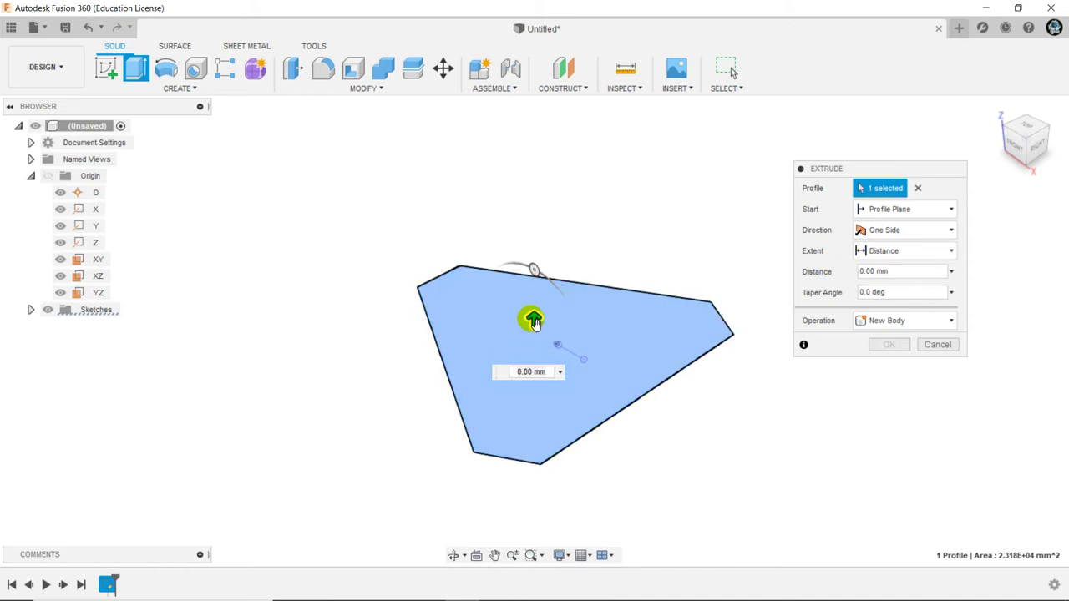
drag(534, 320, 532, 238)
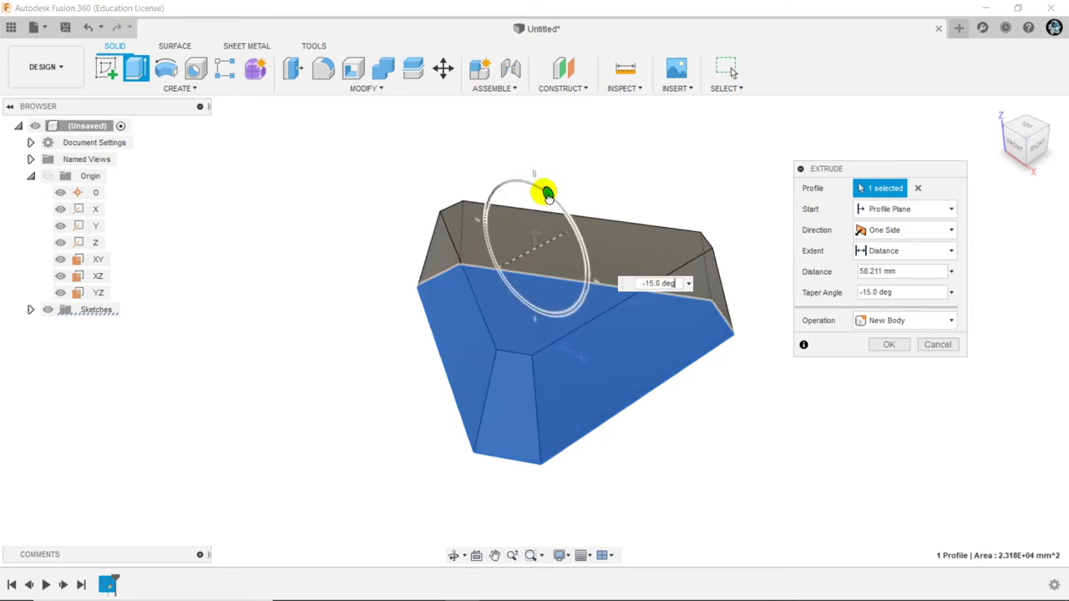
drag(541, 186, 549, 198)
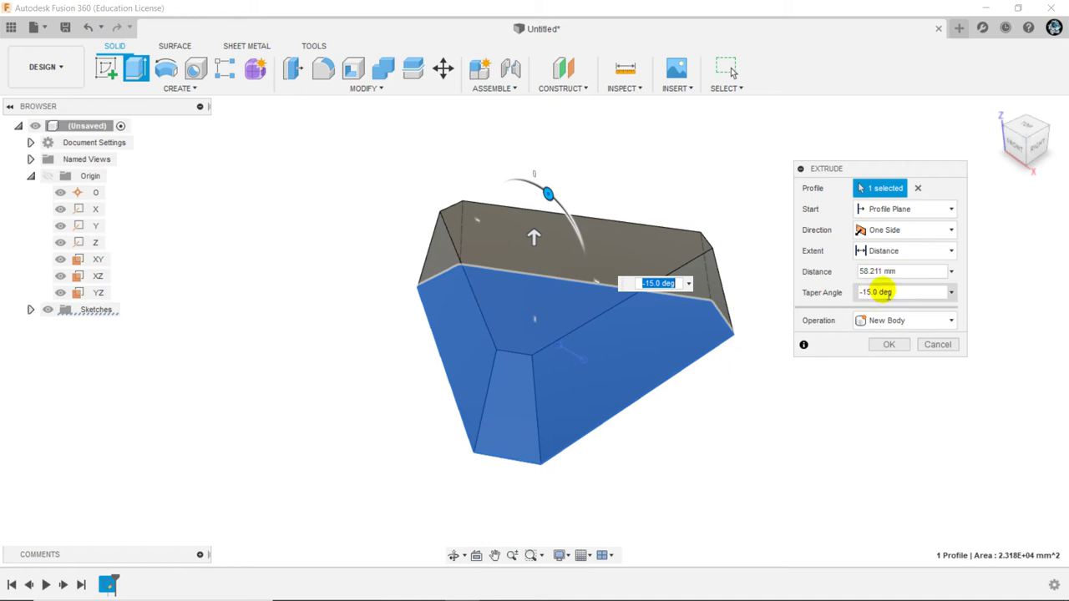
click(908, 275)
drag(908, 271, 797, 276)
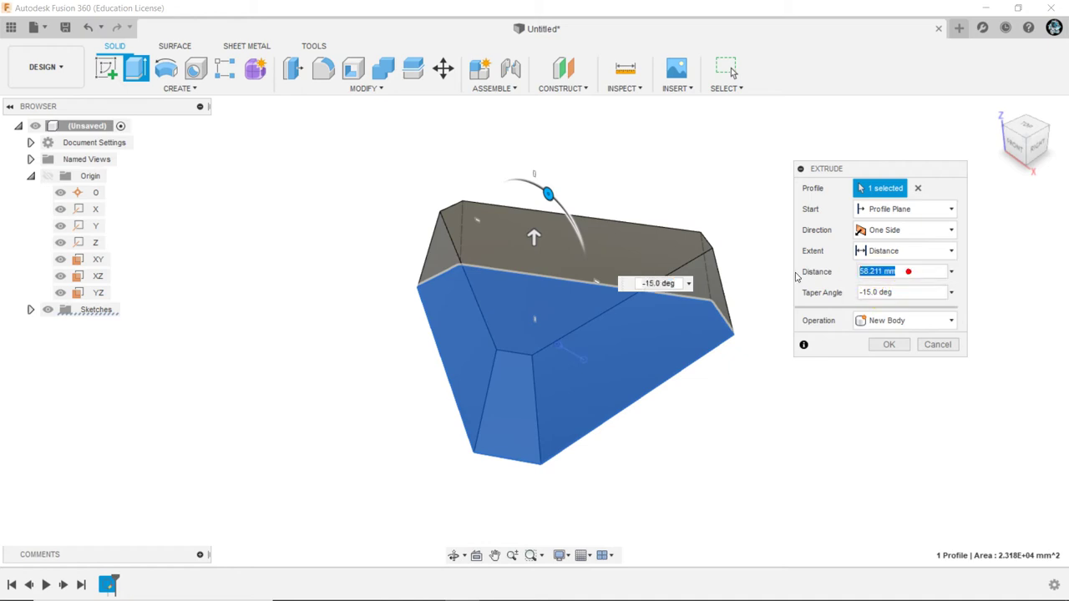
text(50)
key(Return)
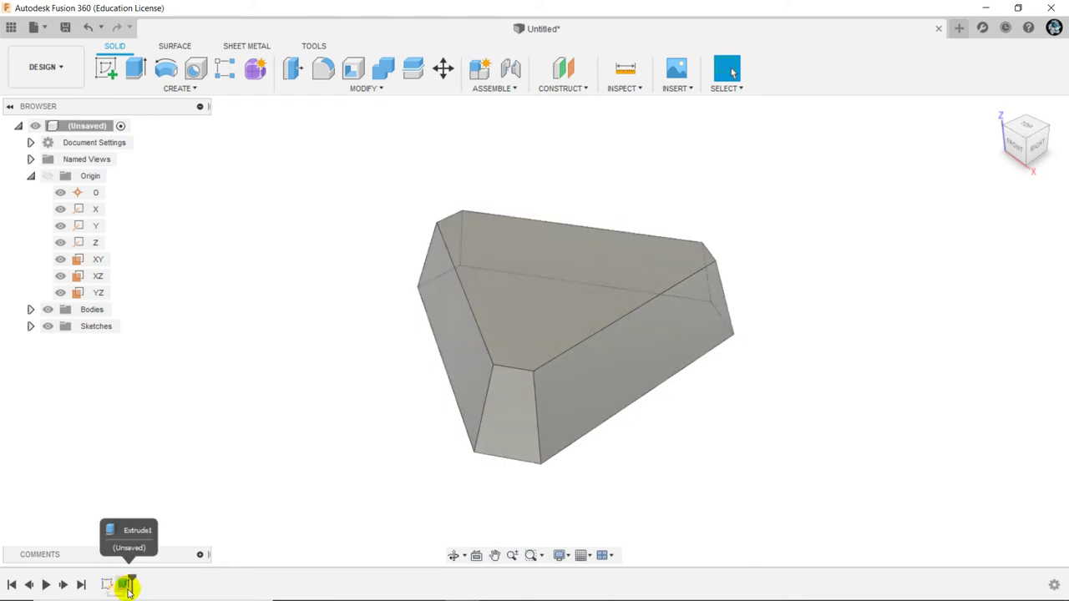
Step: Re-edit Extrude1 to a 56.566 mm height, keeping the -15 degree taper
double_click(123, 584)
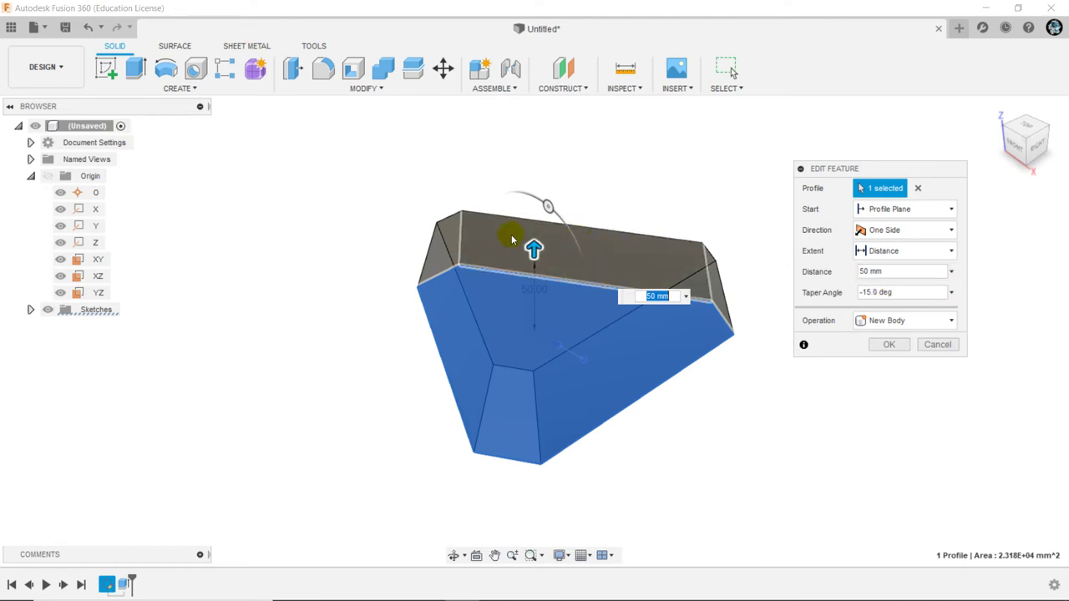
drag(536, 252, 534, 242)
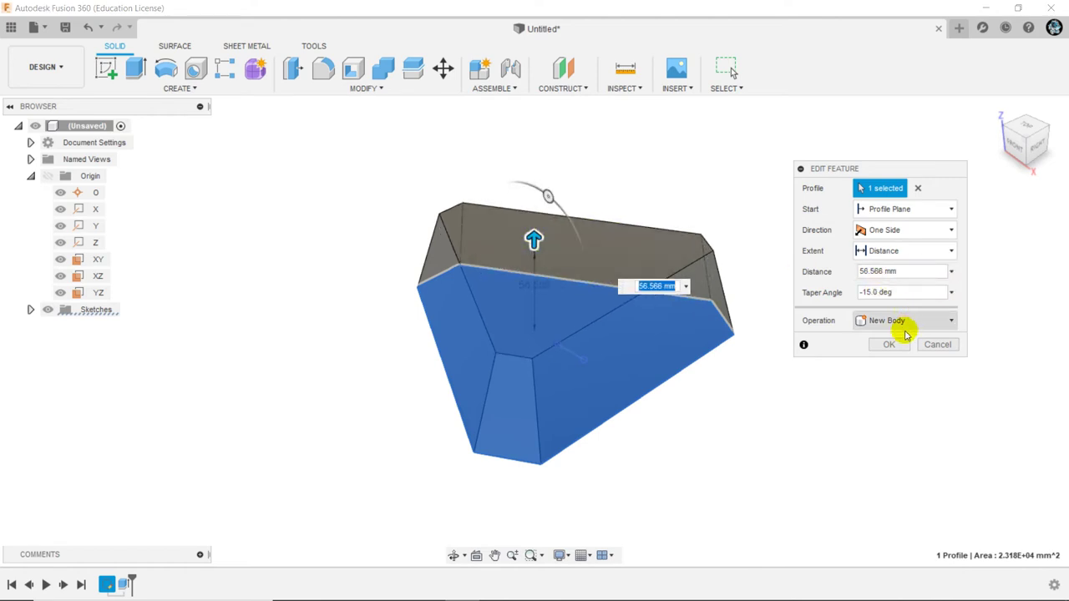
click(891, 345)
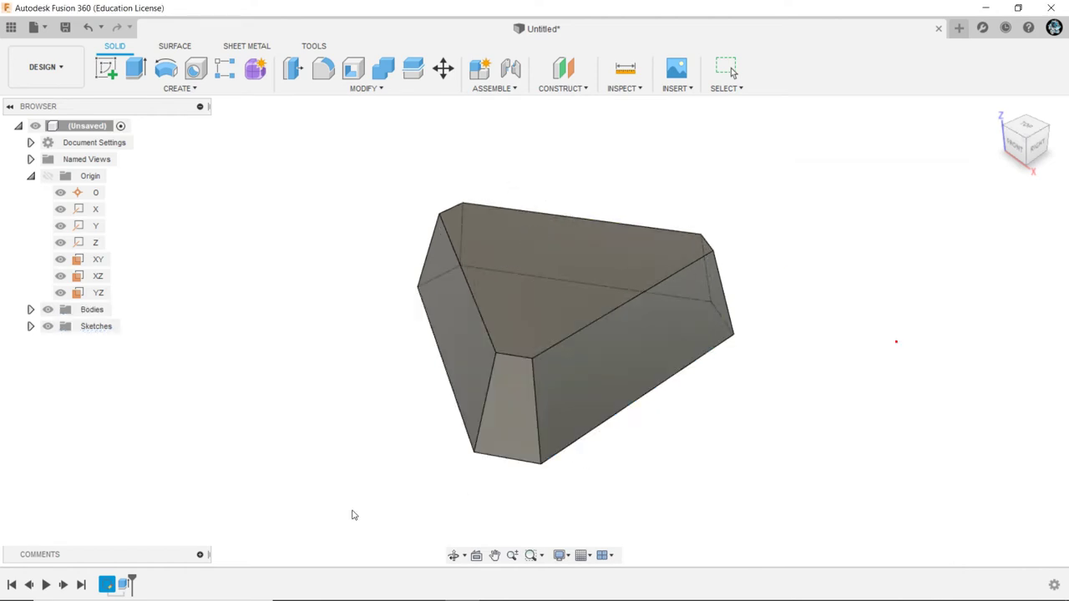
click(31, 327)
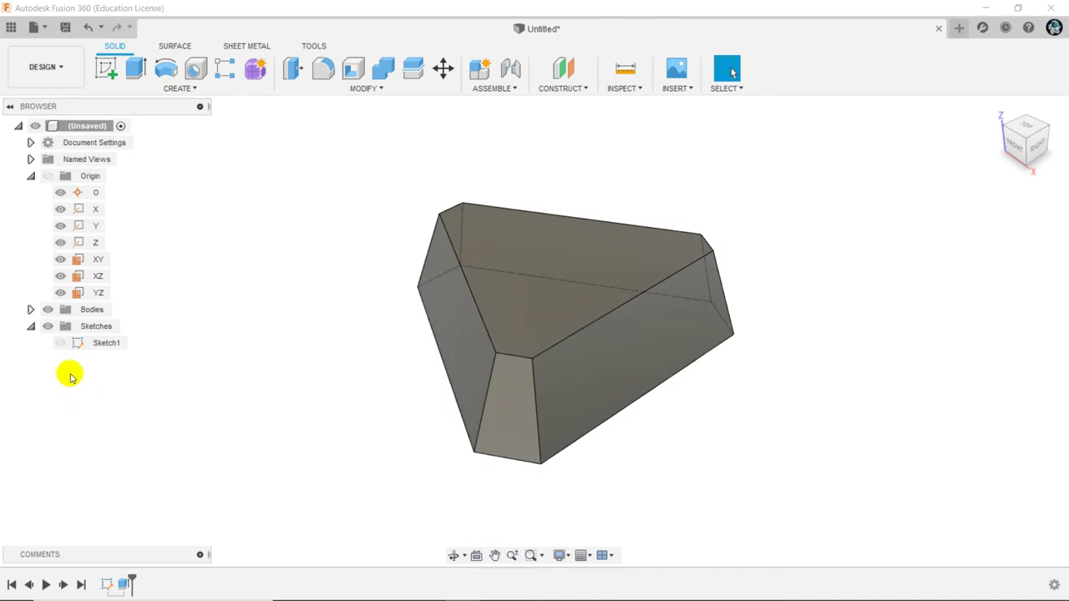
Step: Show Sketch1 and drag a bottom corner point of the base profile to reshape the body
click(63, 346)
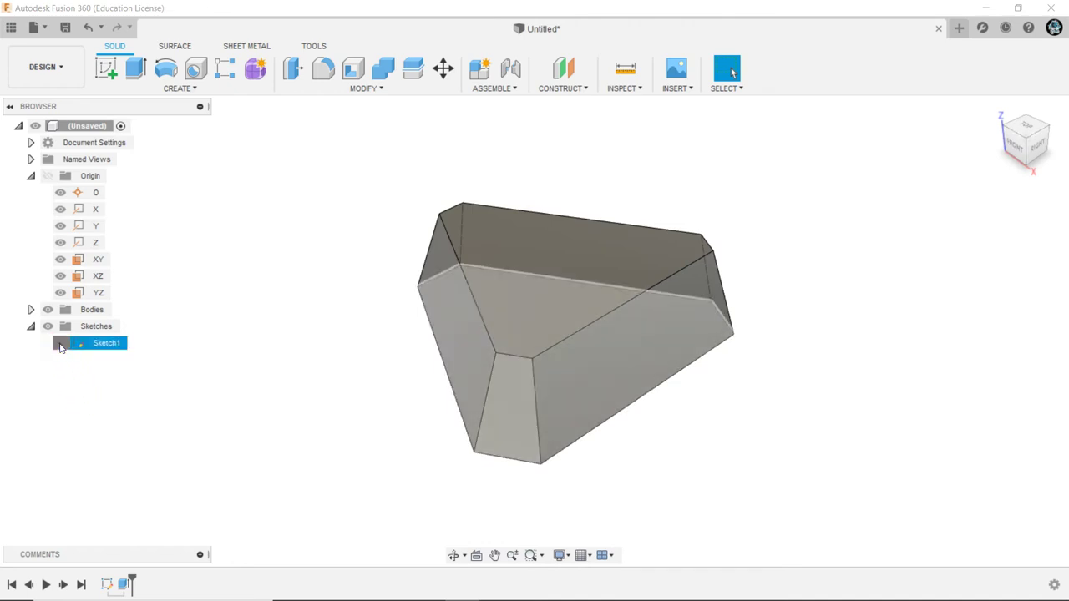
click(60, 344)
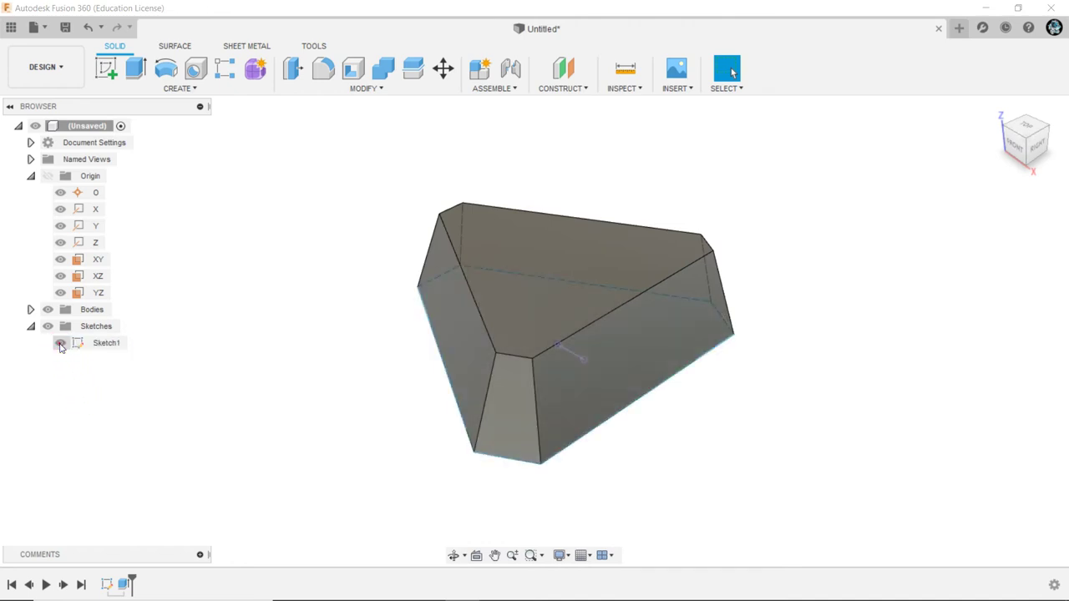
click(541, 462)
click(564, 487)
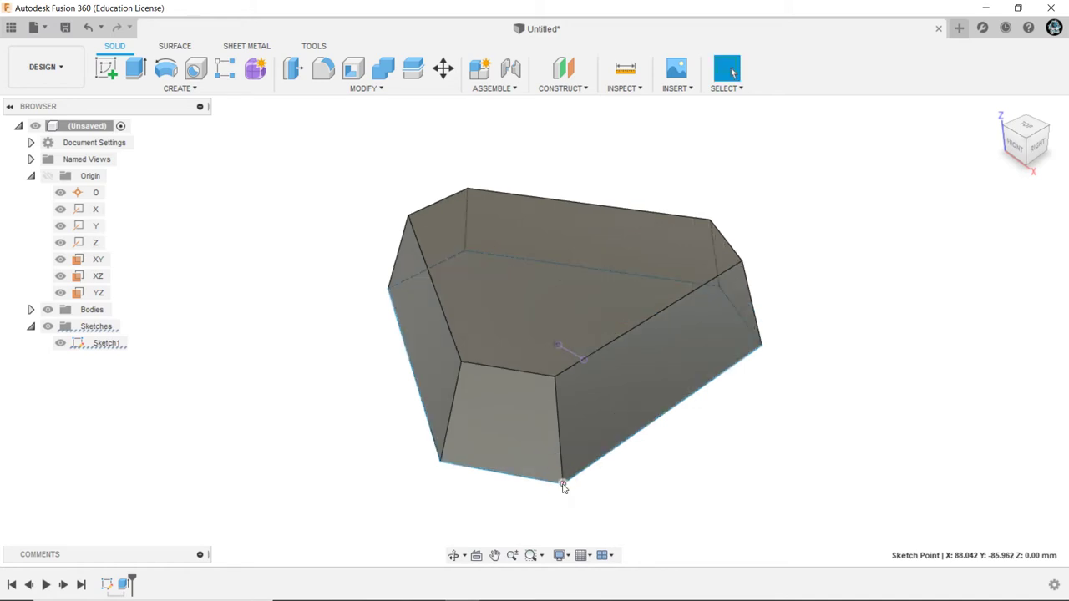
mouse_move(564, 487)
mouse_down()
mouse_move(532, 469)
mouse_move(552, 478)
mouse_up()
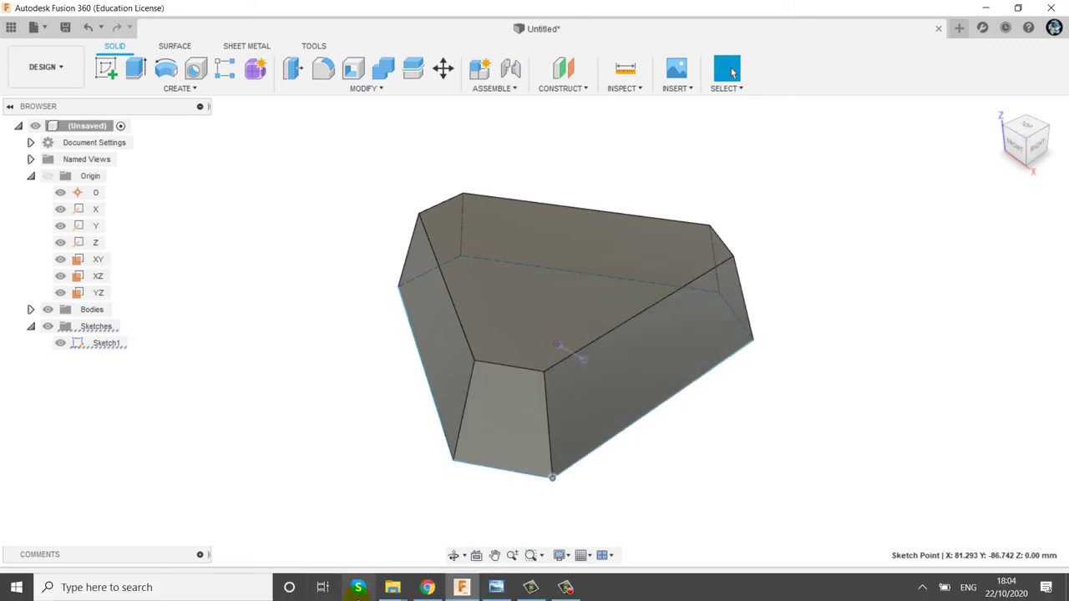
click(504, 592)
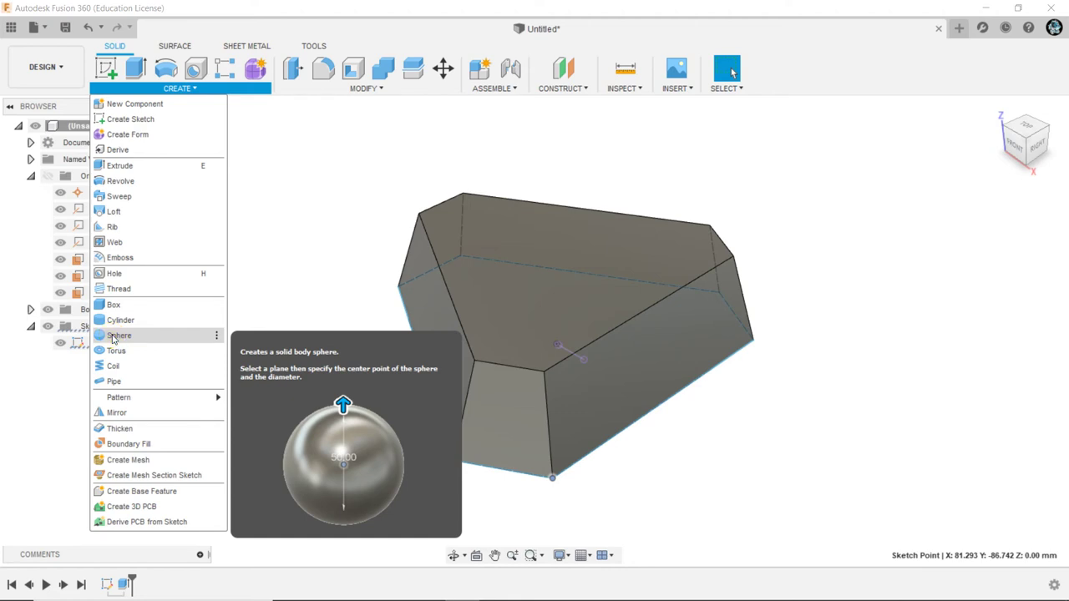
Step: Create a 135.164 mm sphere as a new body, centred on a Sketch2 point over the body
click(115, 336)
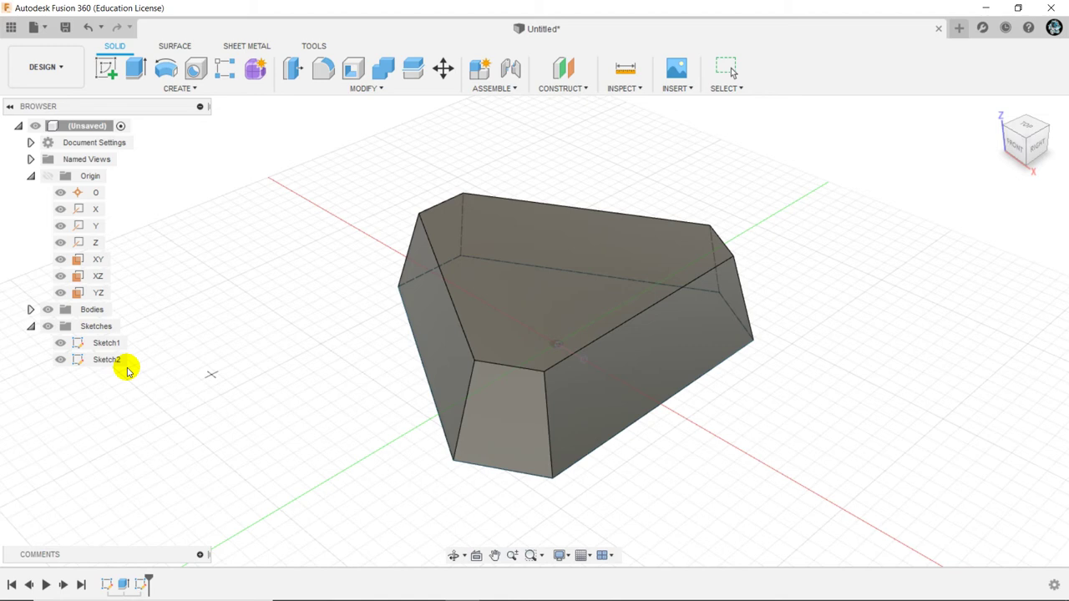
double_click(127, 371)
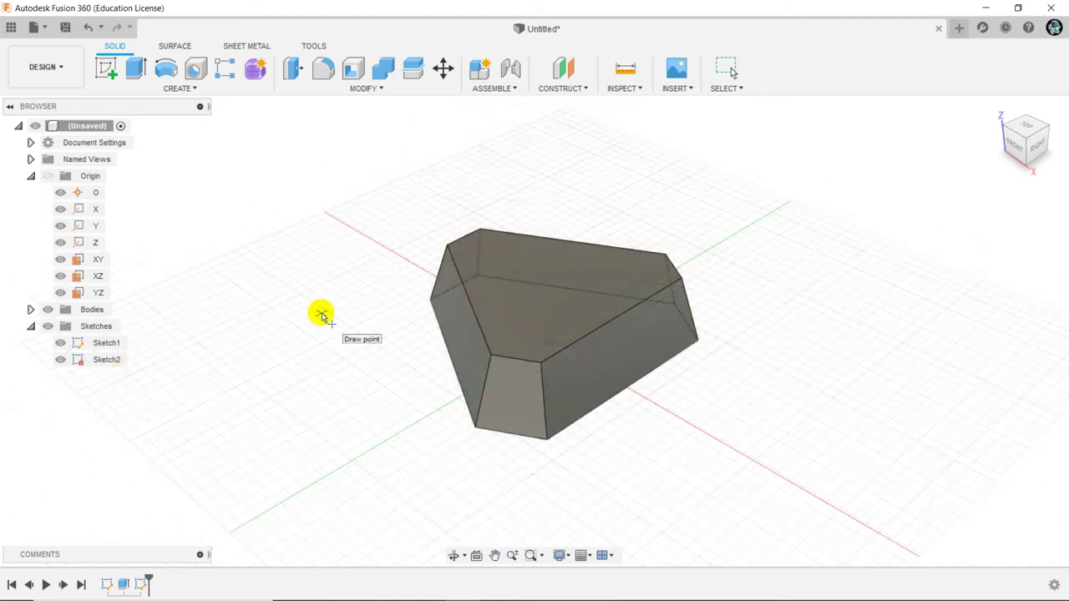
click(555, 348)
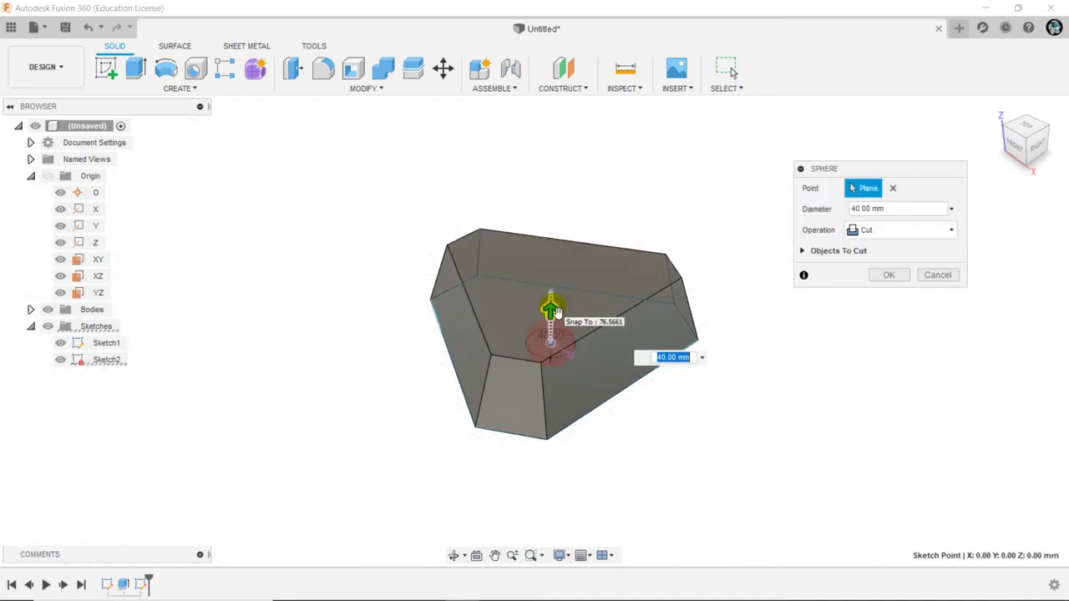
drag(555, 311, 565, 258)
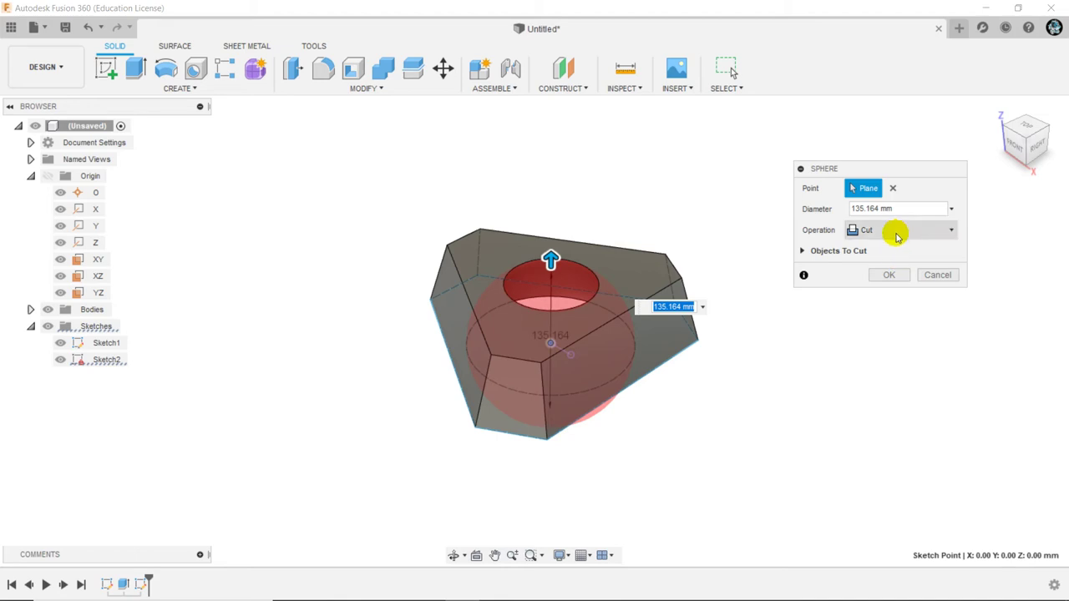
click(894, 231)
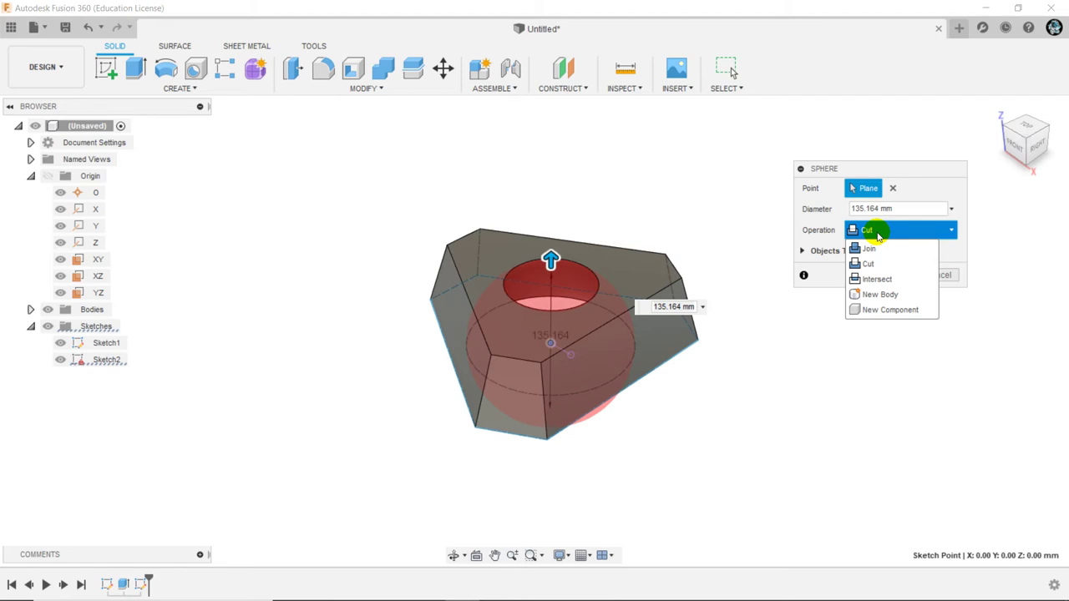
click(884, 299)
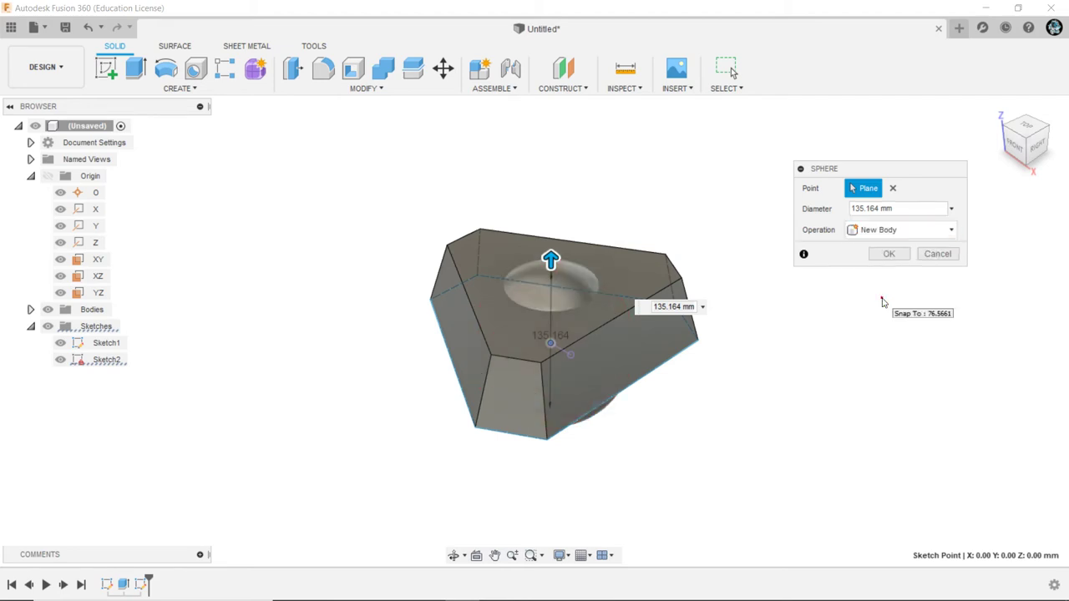
click(881, 254)
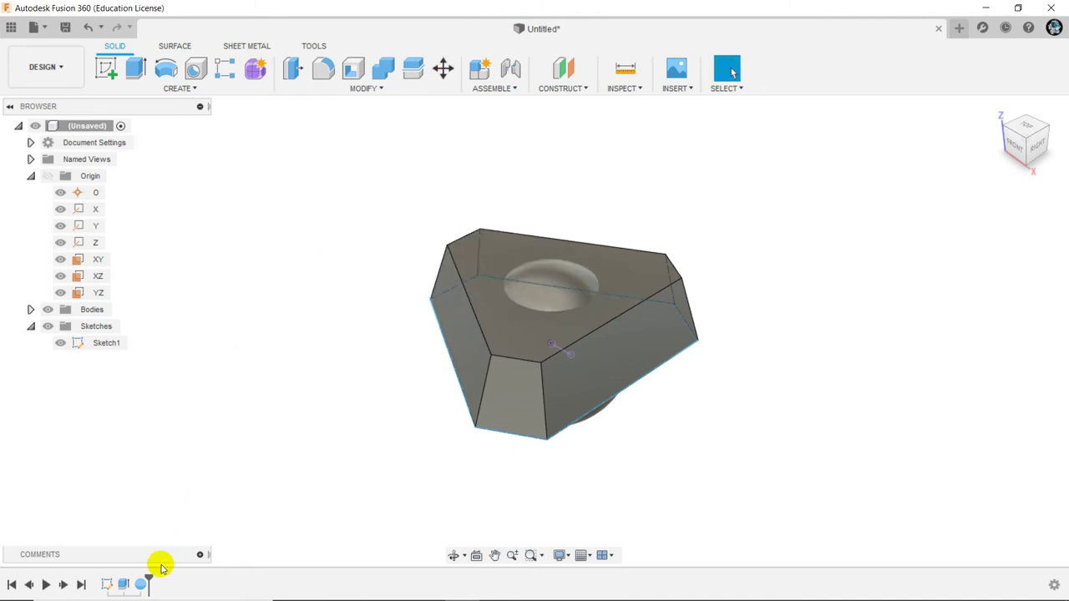
Step: Move the sphere body 97.082 mm straight up along Z, checking from the front view
click(444, 67)
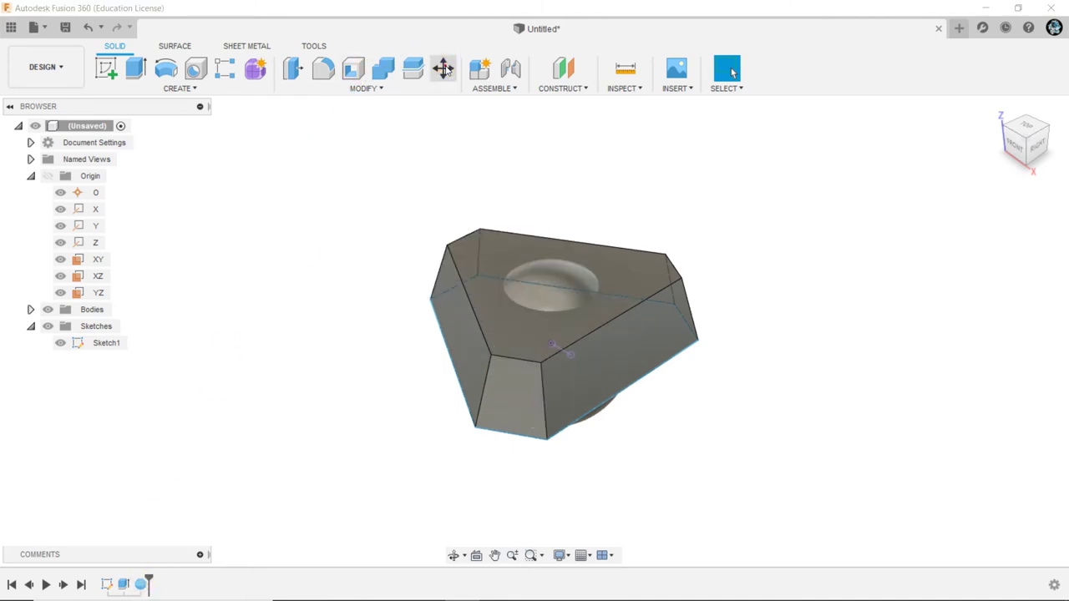
click(544, 293)
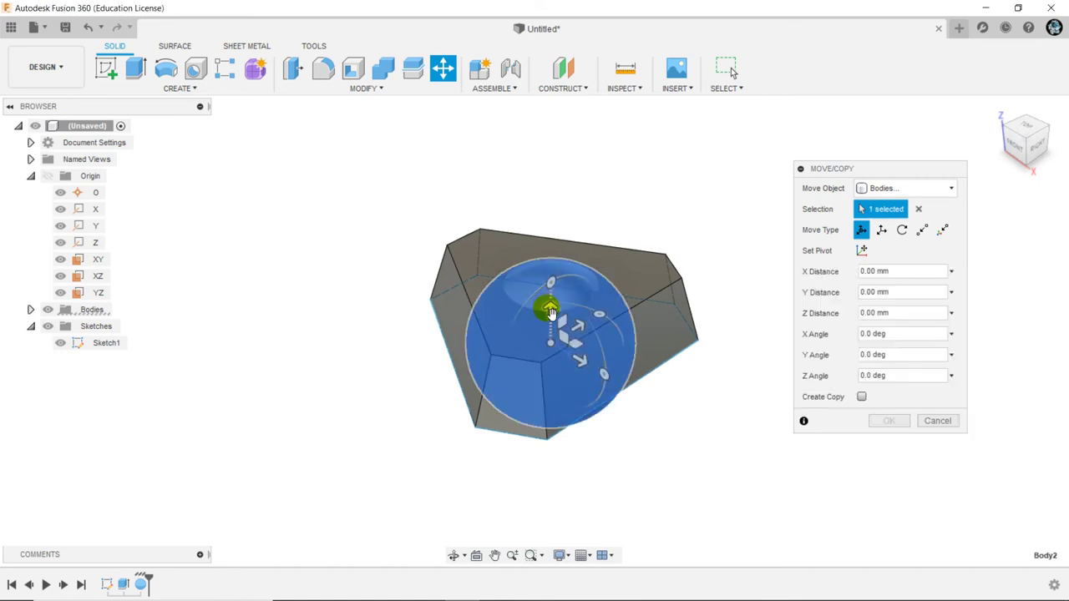
drag(550, 311, 551, 251)
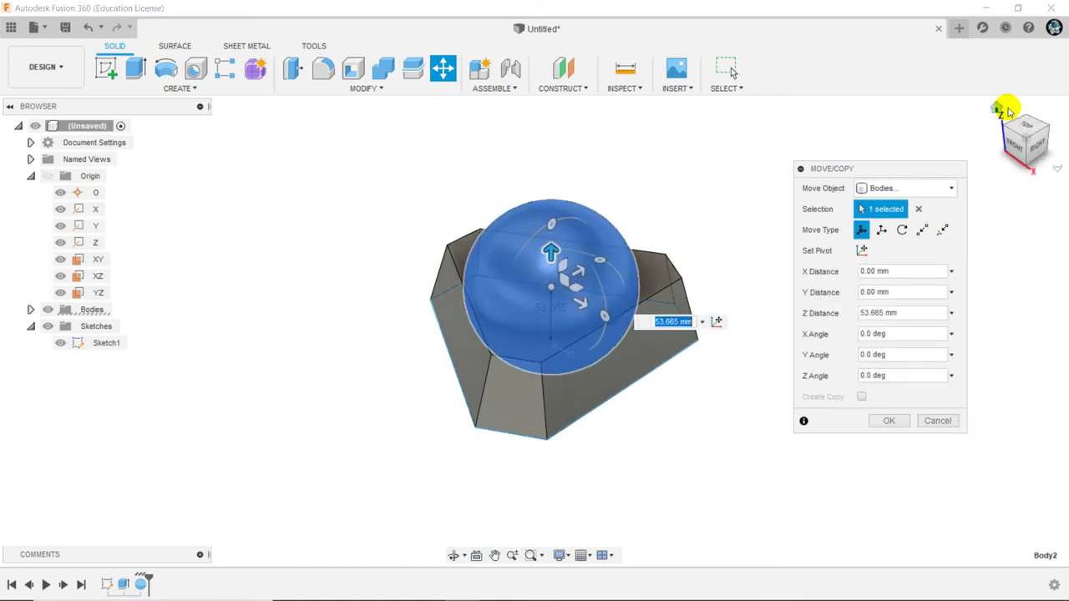
click(1027, 147)
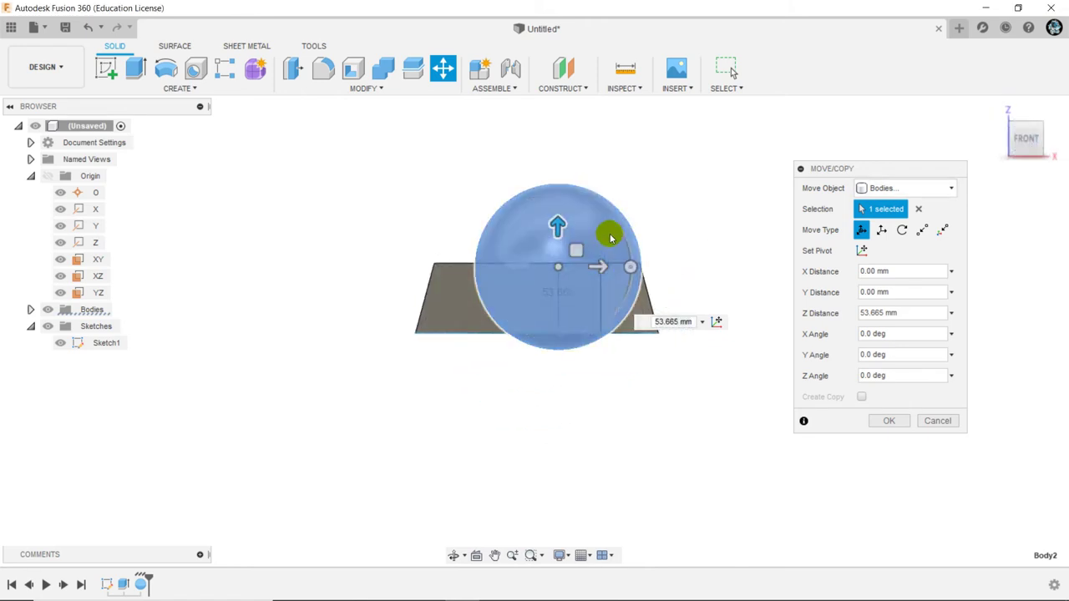
drag(557, 228, 554, 175)
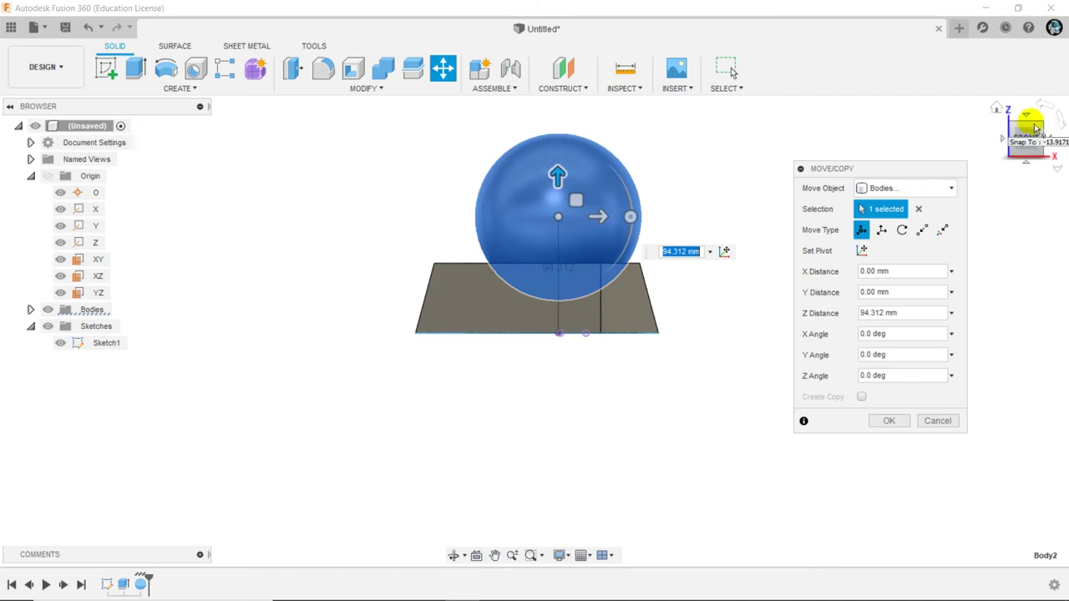
click(996, 107)
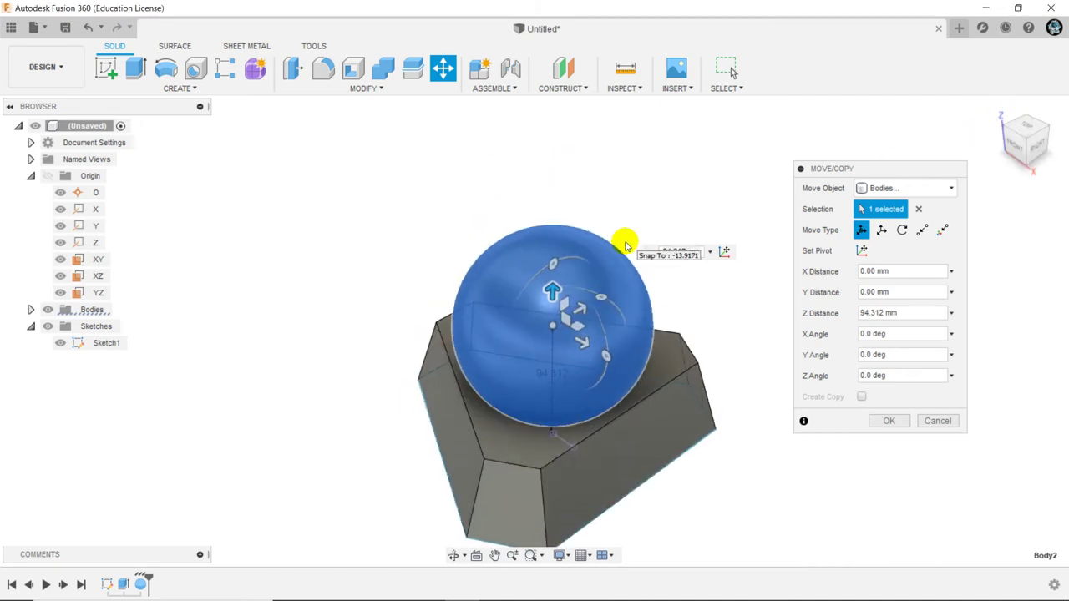
drag(557, 305, 552, 292)
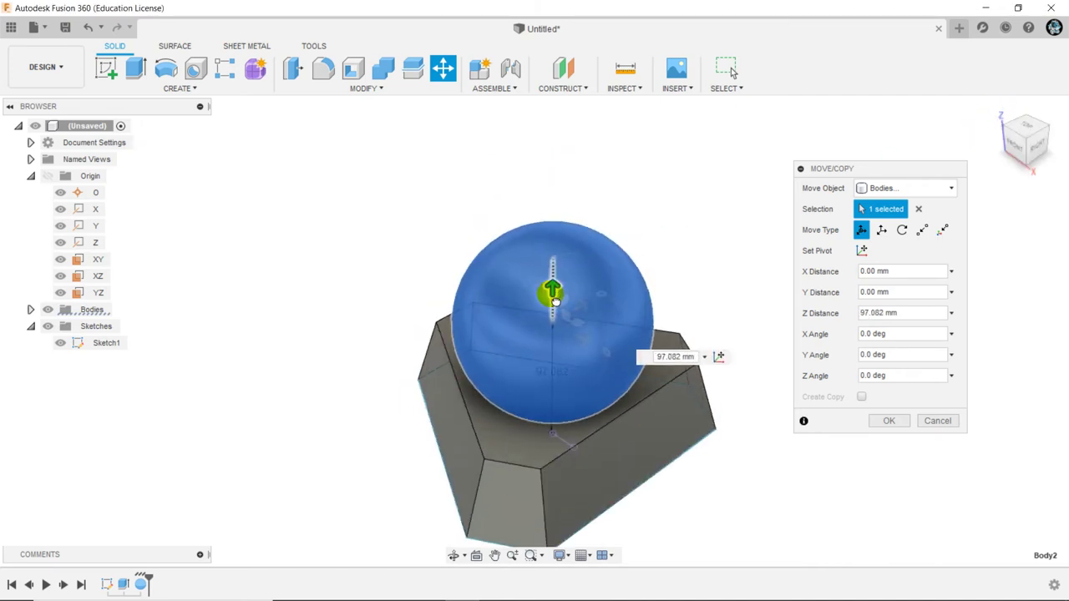
click(1021, 150)
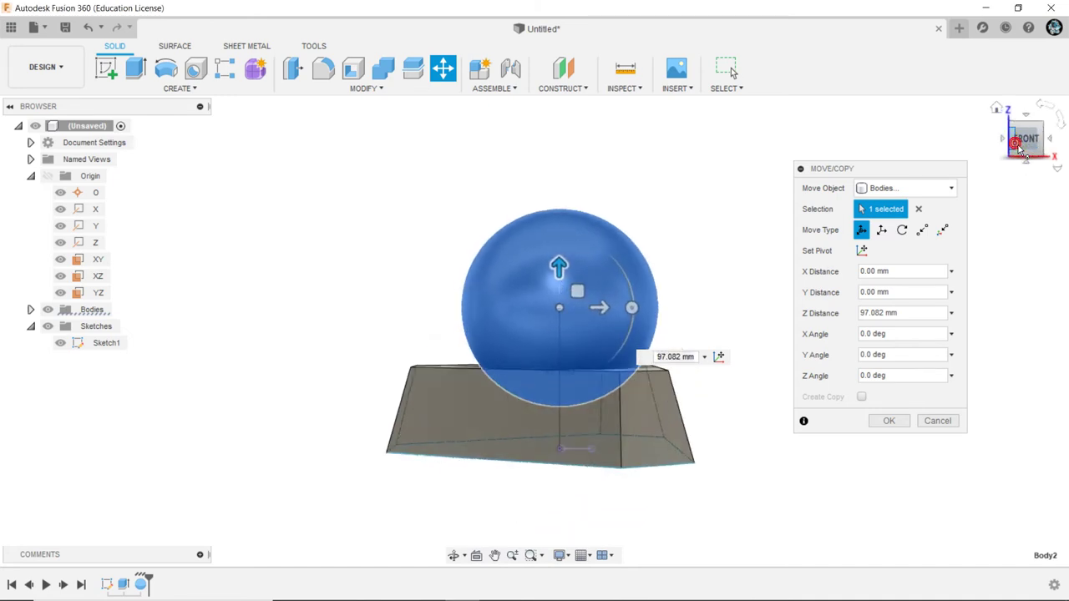
click(888, 423)
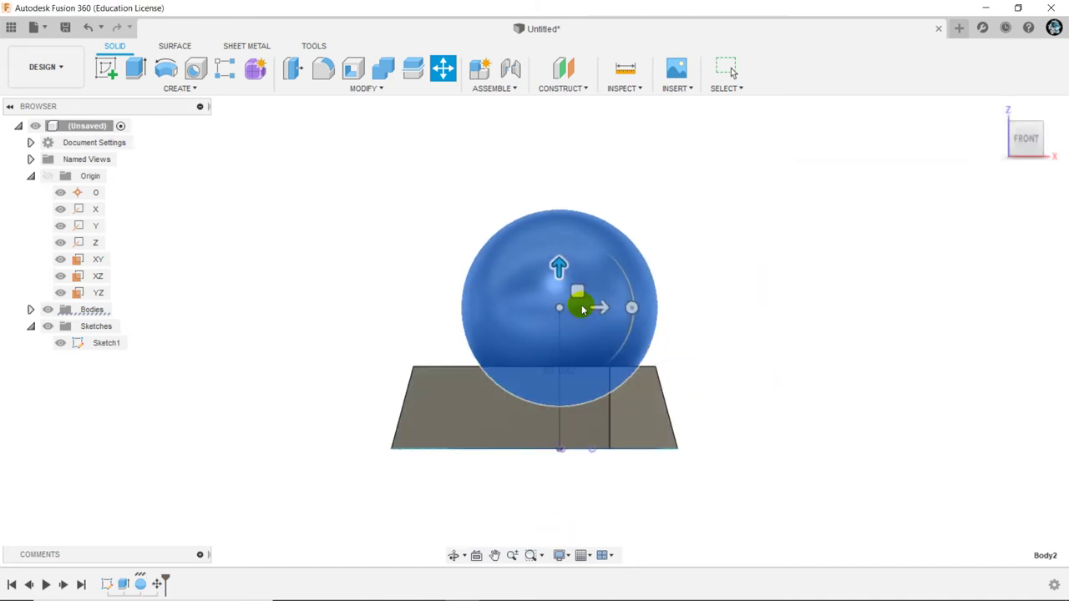
key(Escape)
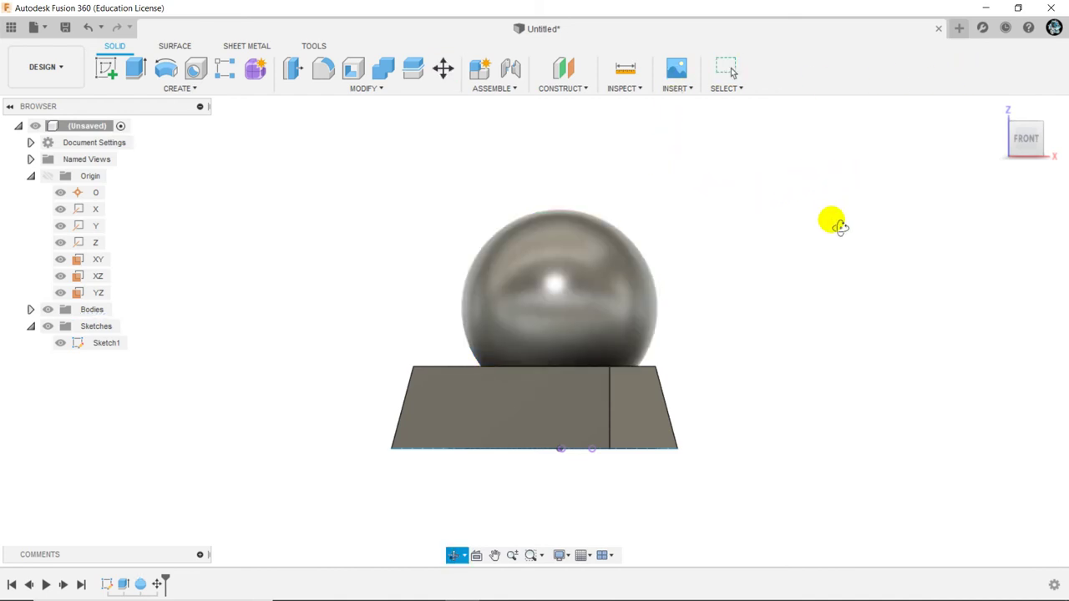
shift+middle_drag(832, 222, 814, 272)
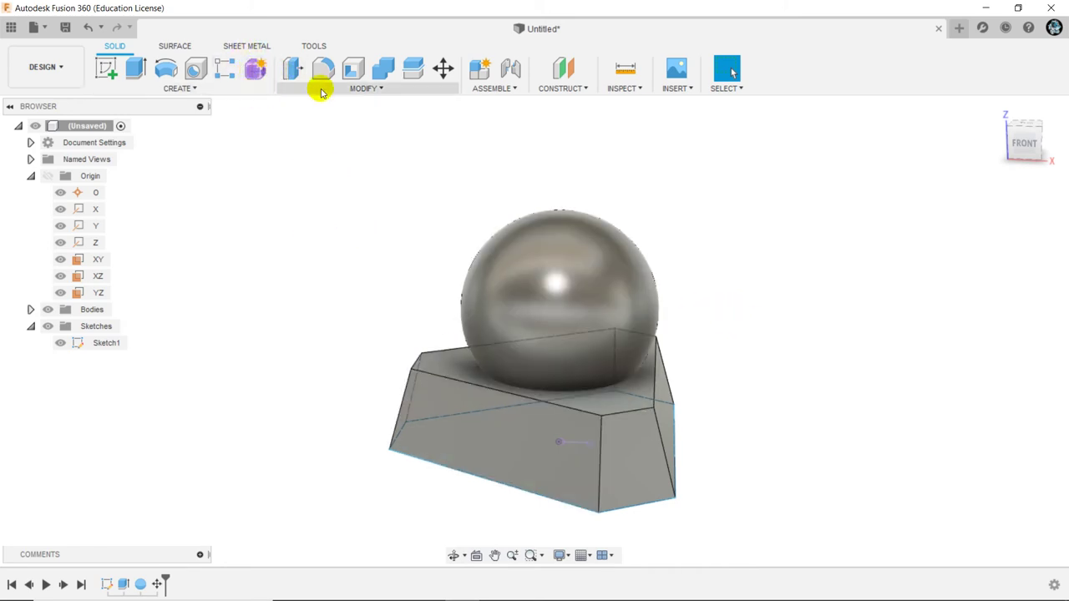
Step: Combine-cut the sphere from the tapered triangular body, leaving a spherical bowl in its top
click(375, 90)
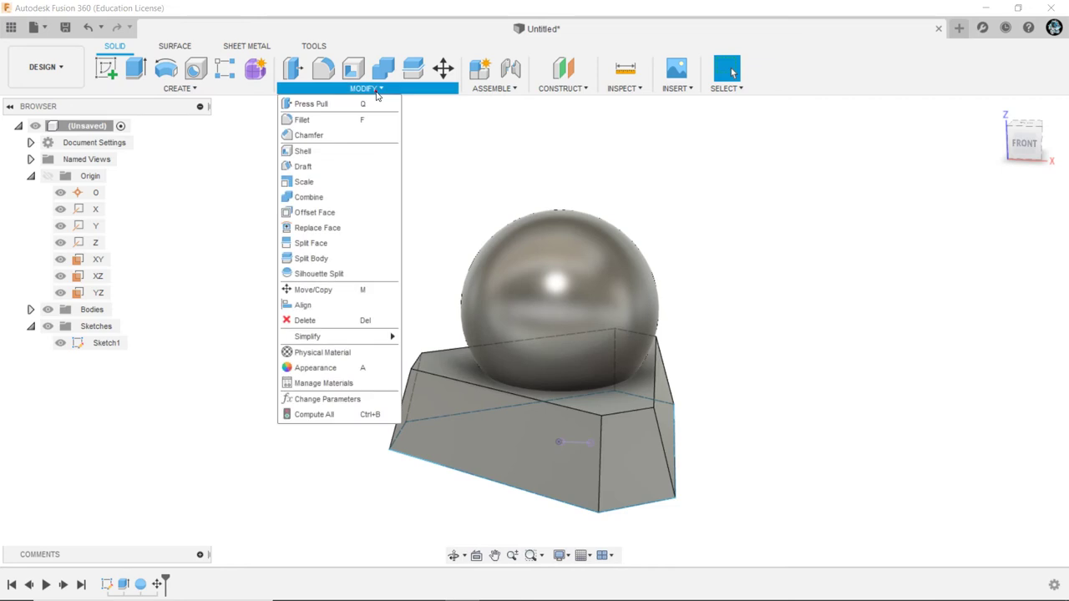
click(307, 198)
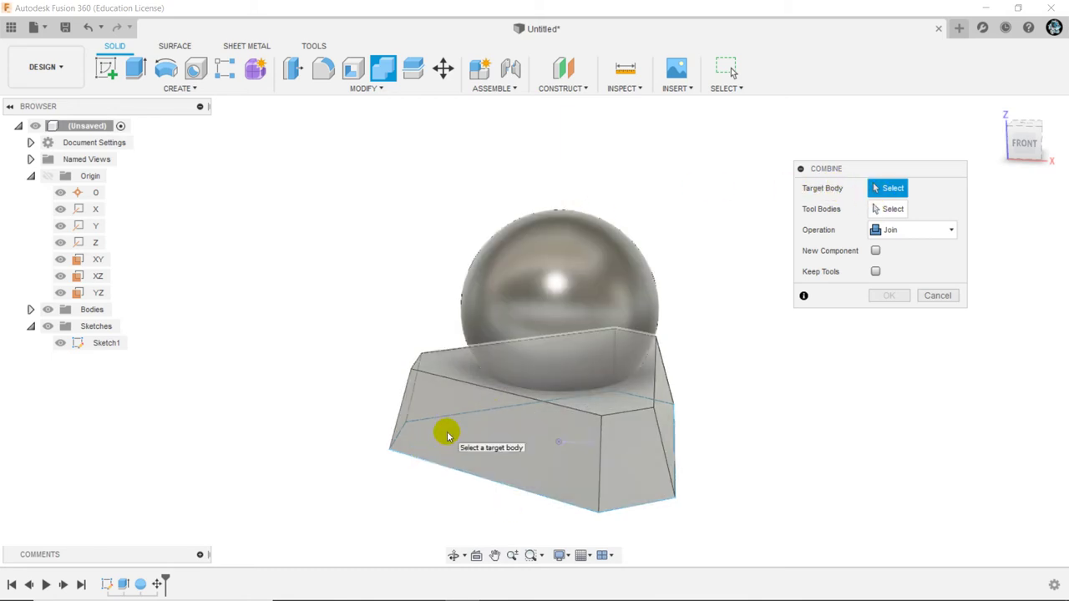
click(500, 440)
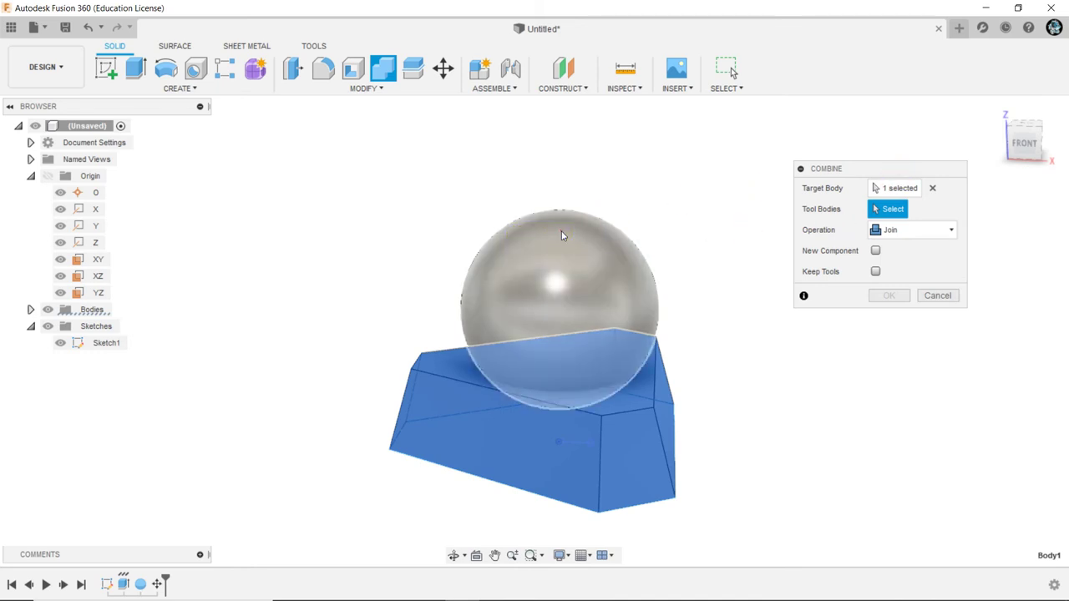
click(561, 235)
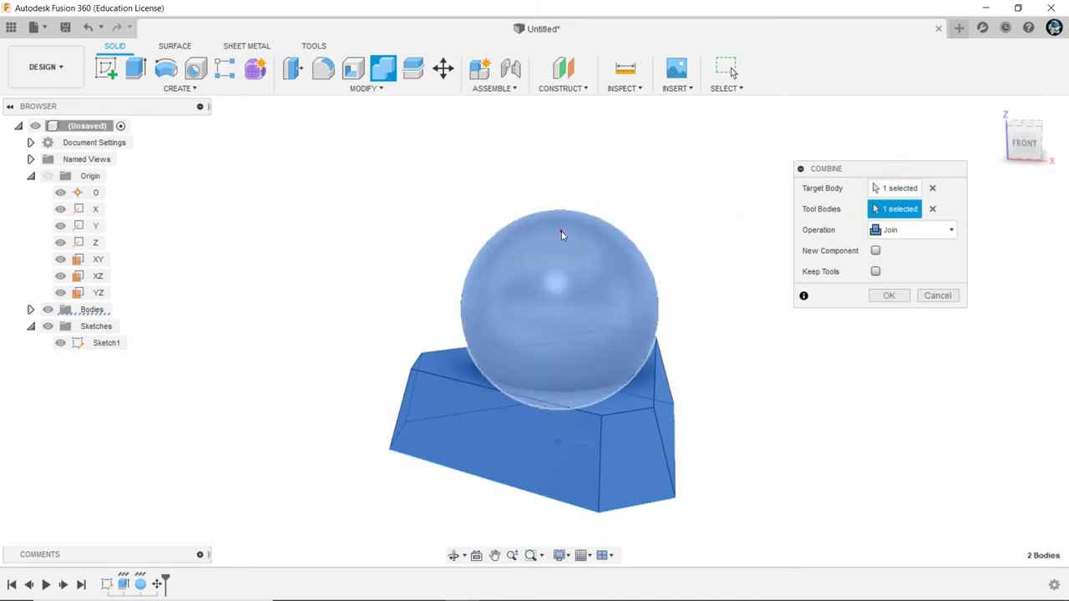
click(909, 233)
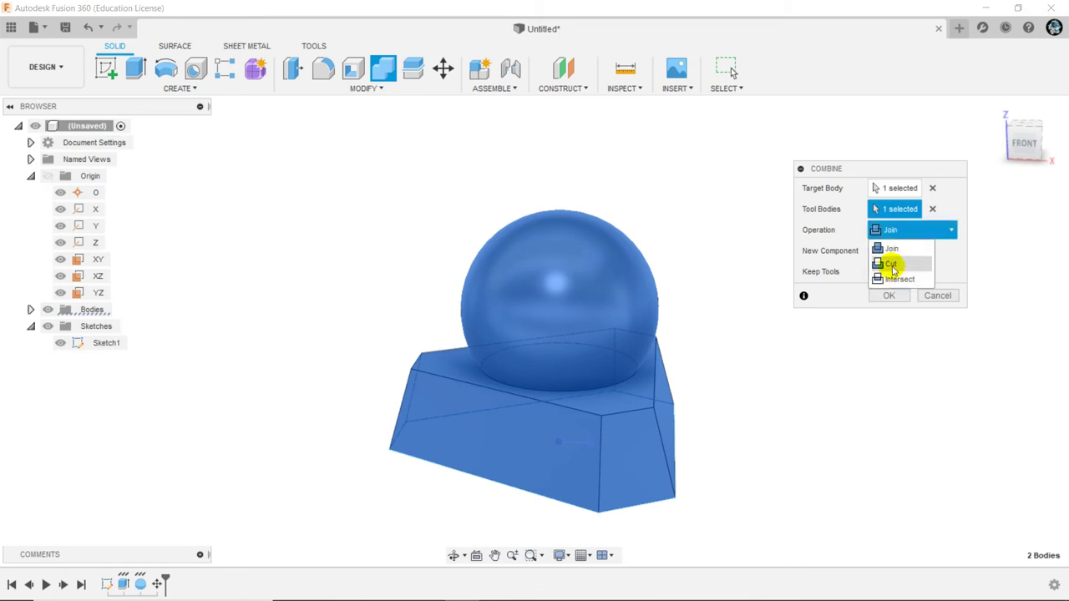
click(893, 266)
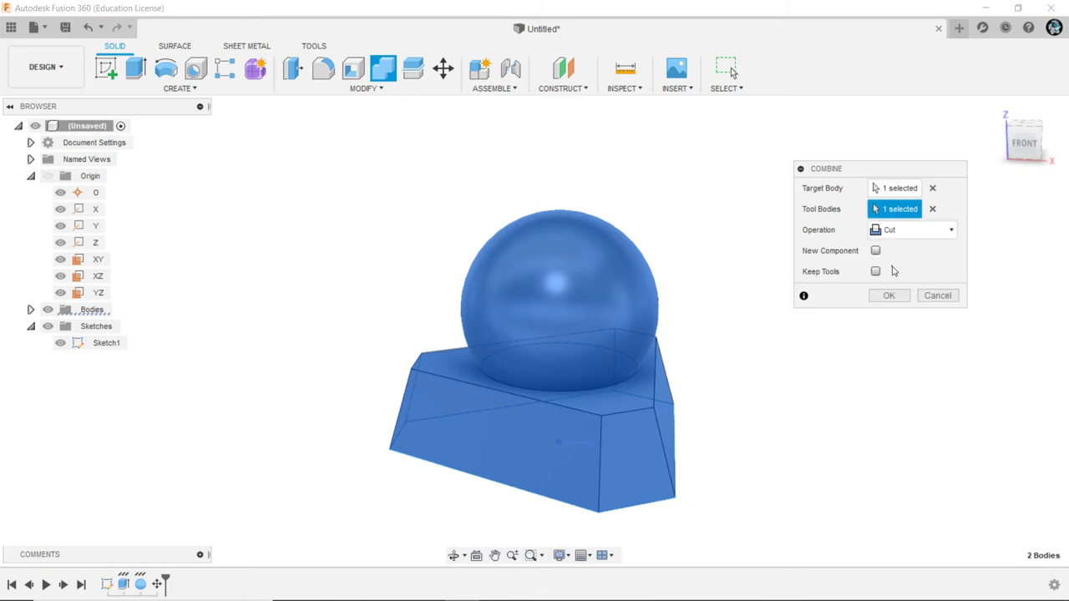
click(887, 296)
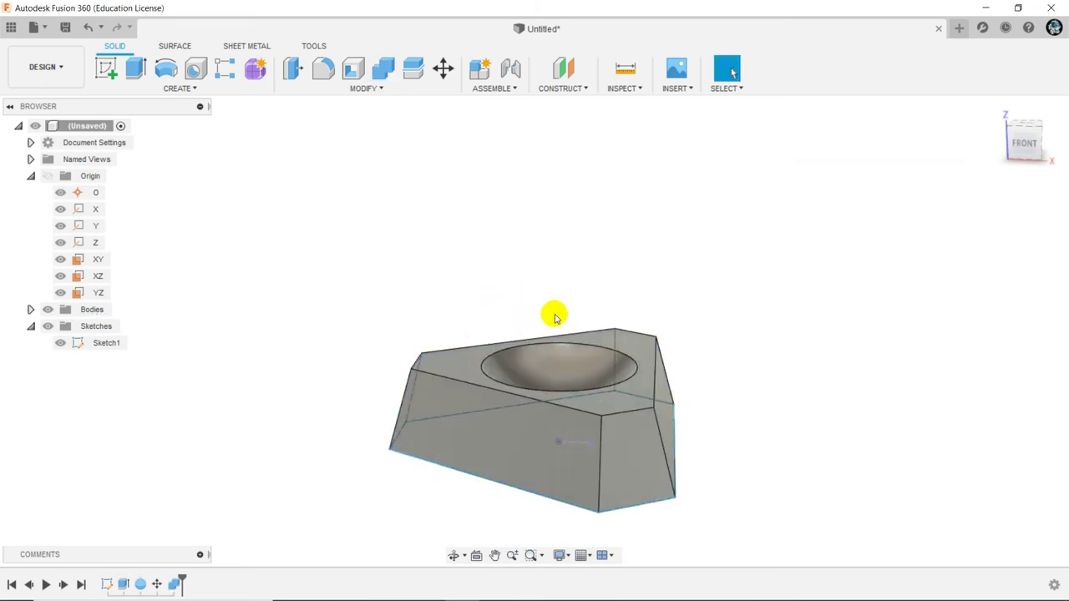
shift+middle_drag(554, 310, 567, 368)
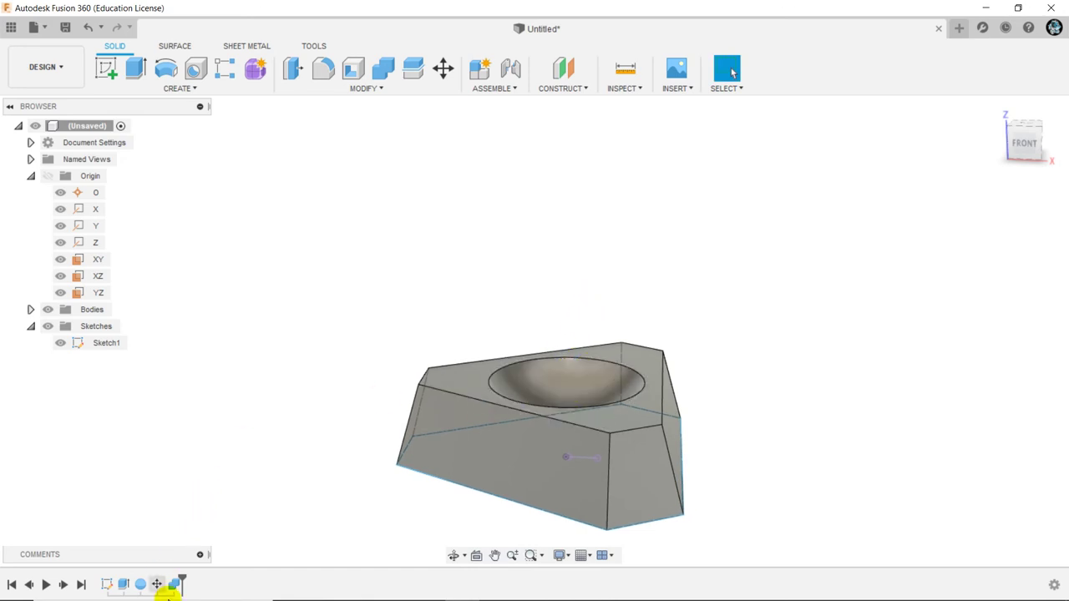
Step: Re-edit the sphere move to lower it a further 12.27 mm, deepening the bowl
mouse_move(516, 293)
shift+middle_down()
mouse_move(534, 361)
mouse_move(520, 296)
shift+middle_up()
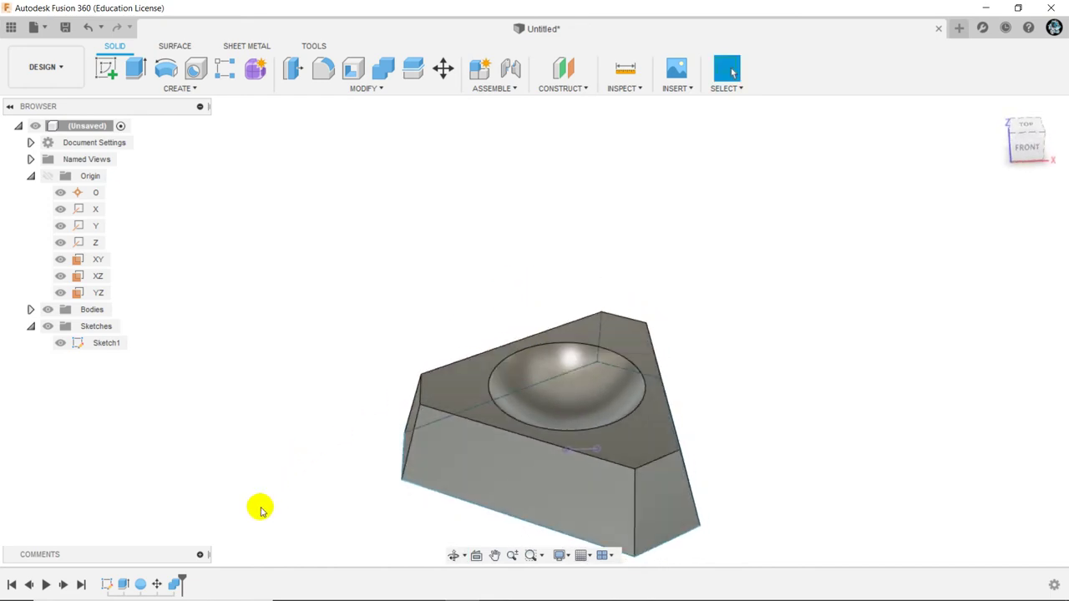
double_click(157, 586)
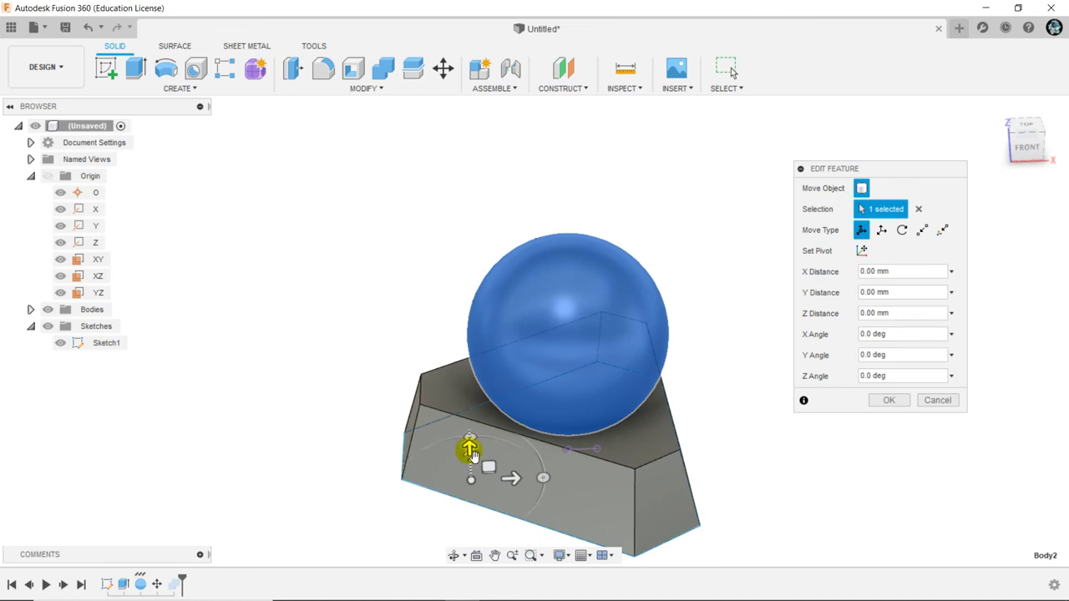
drag(546, 397, 568, 390)
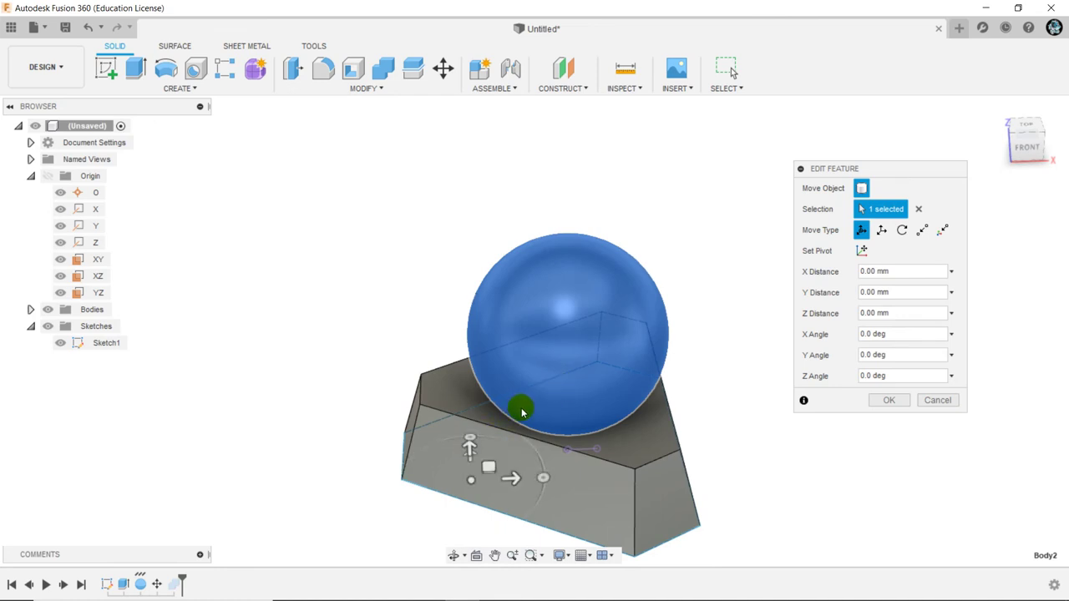
shift+middle_drag(568, 390, 537, 410)
drag(510, 440, 508, 458)
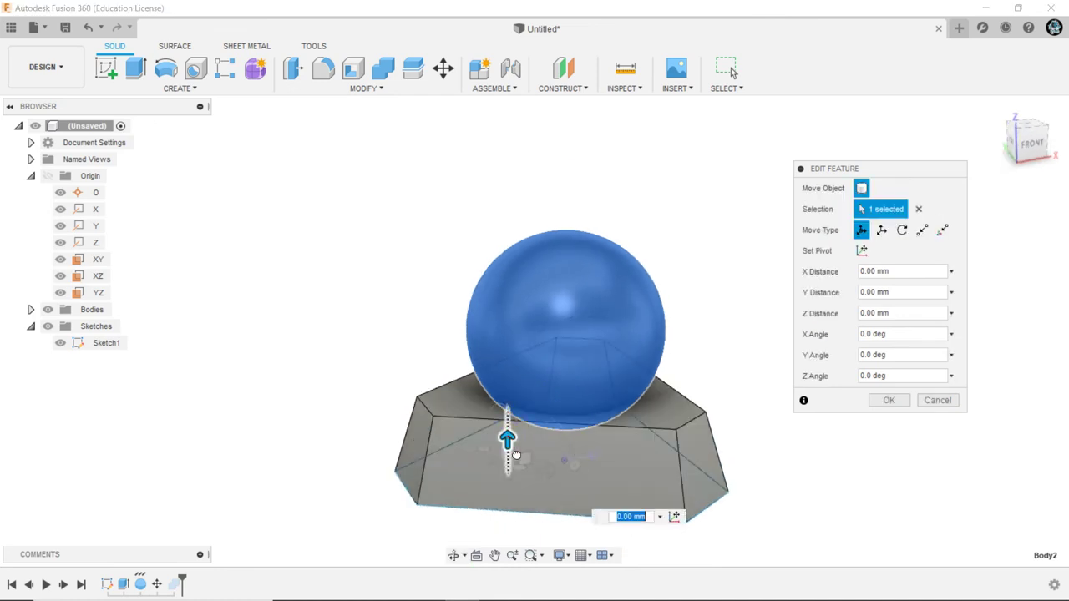
click(896, 399)
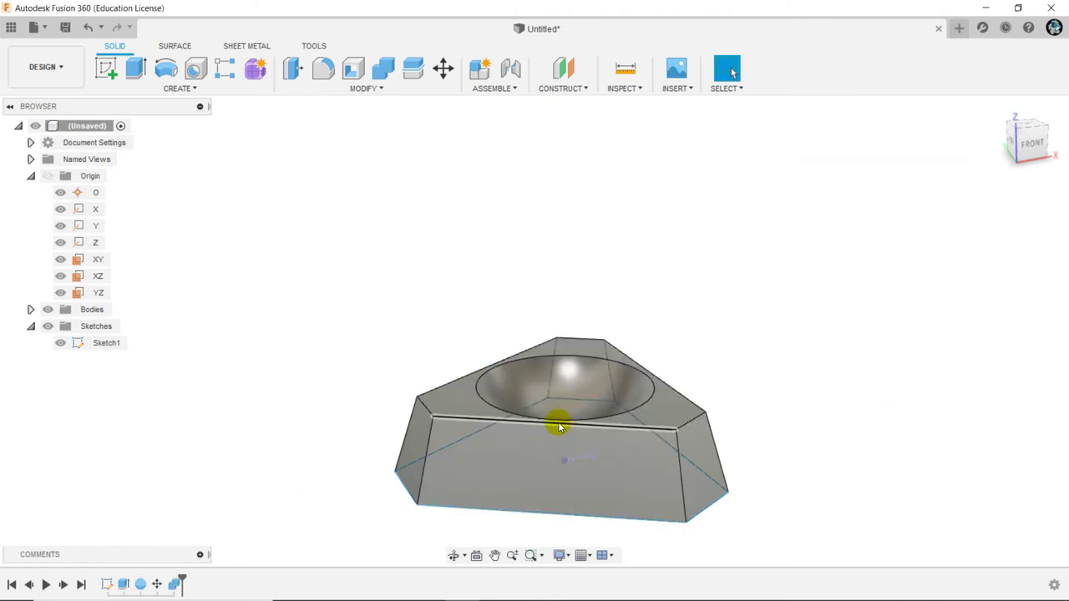
Step: Re-edit the sphere feature to shrink its diameter to 125.651 mm
click(140, 584)
double_click(141, 586)
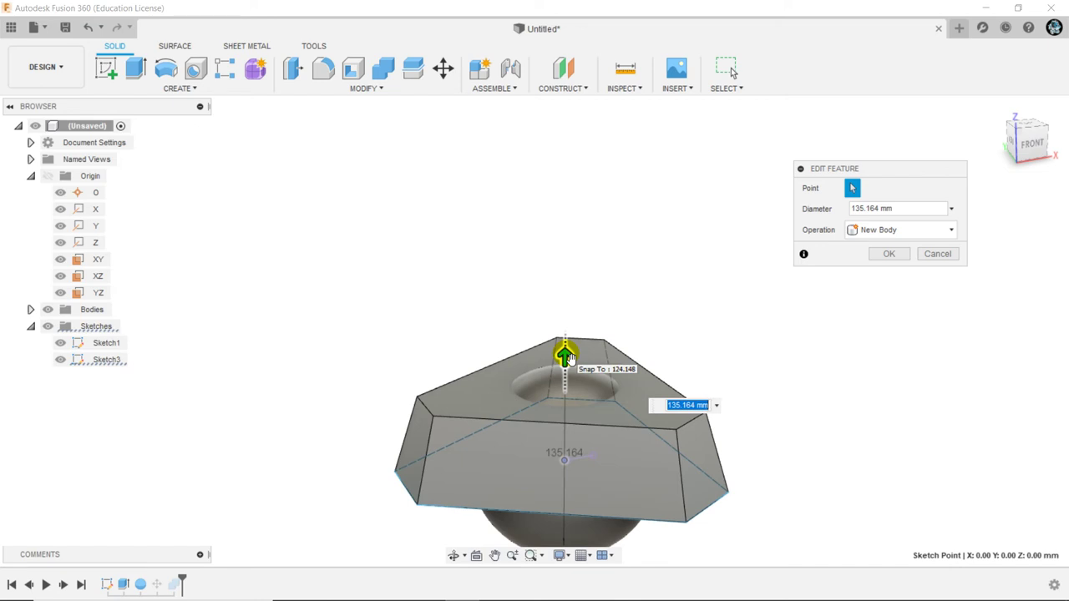
drag(566, 357, 571, 373)
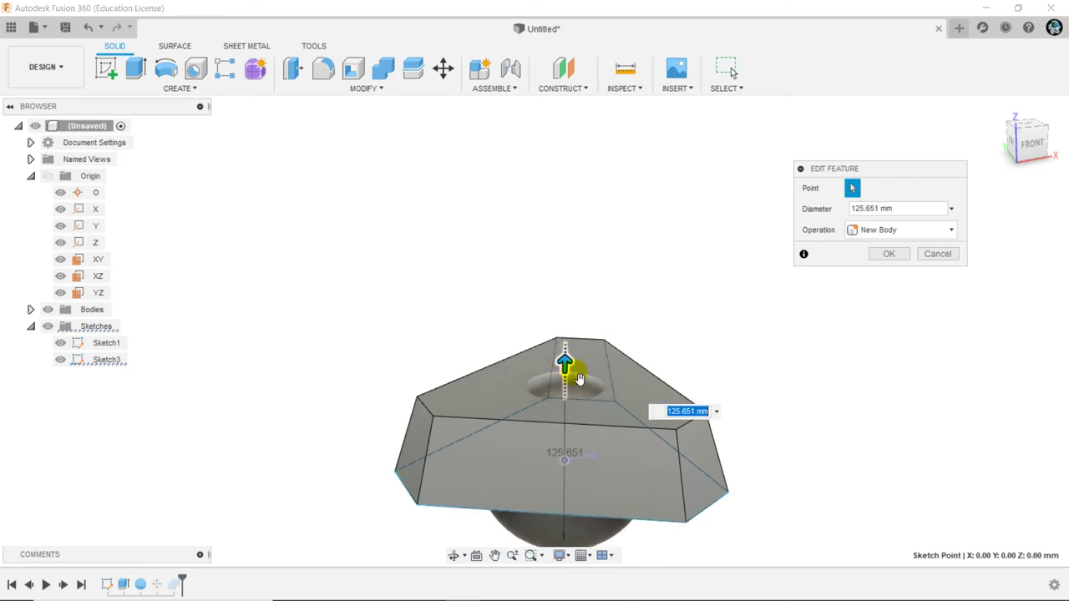
click(898, 252)
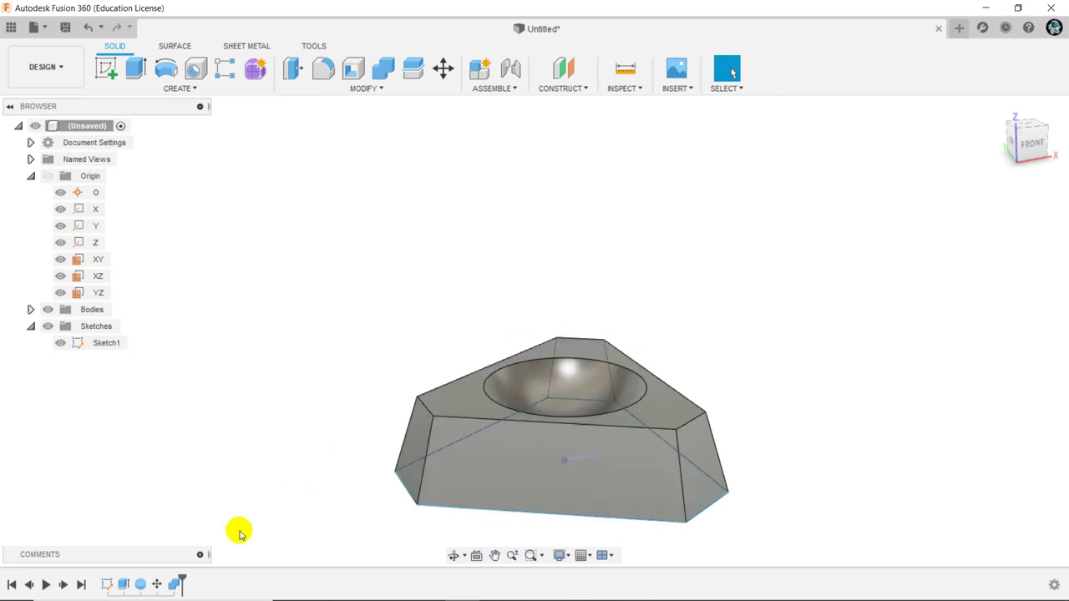
Step: Reopen the sphere feature and confirm the 125.651 mm diameter again
click(141, 585)
double_click(140, 584)
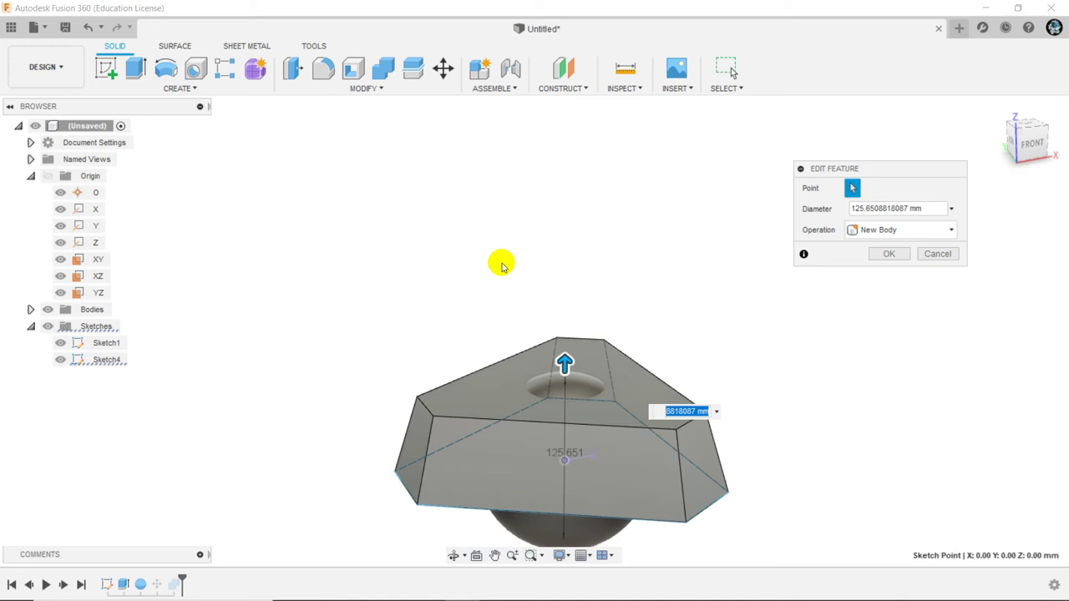
click(879, 254)
click(426, 309)
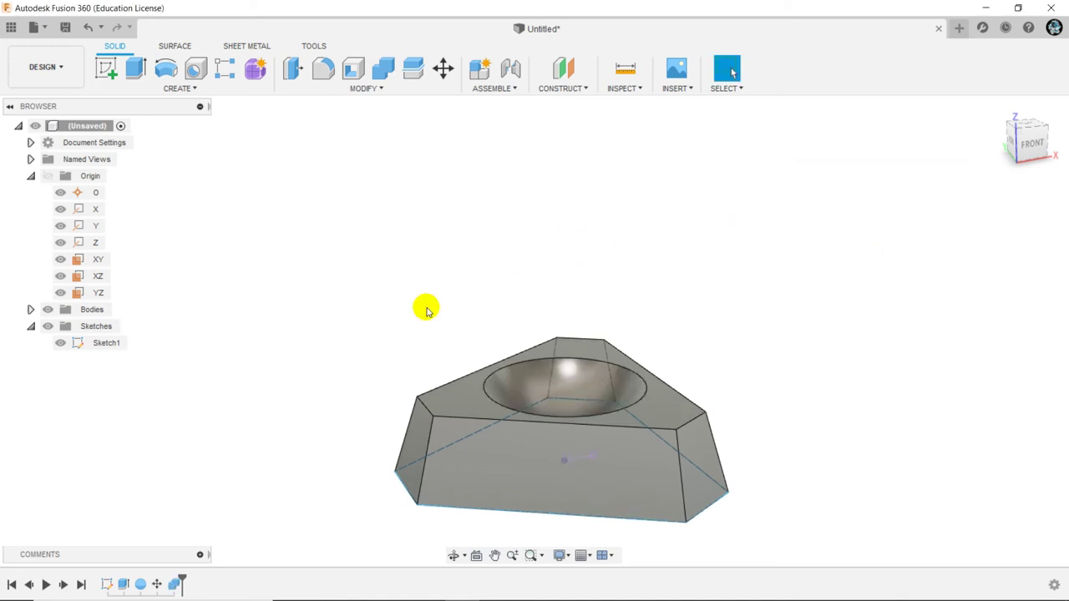
scroll(528, 242, down, 2)
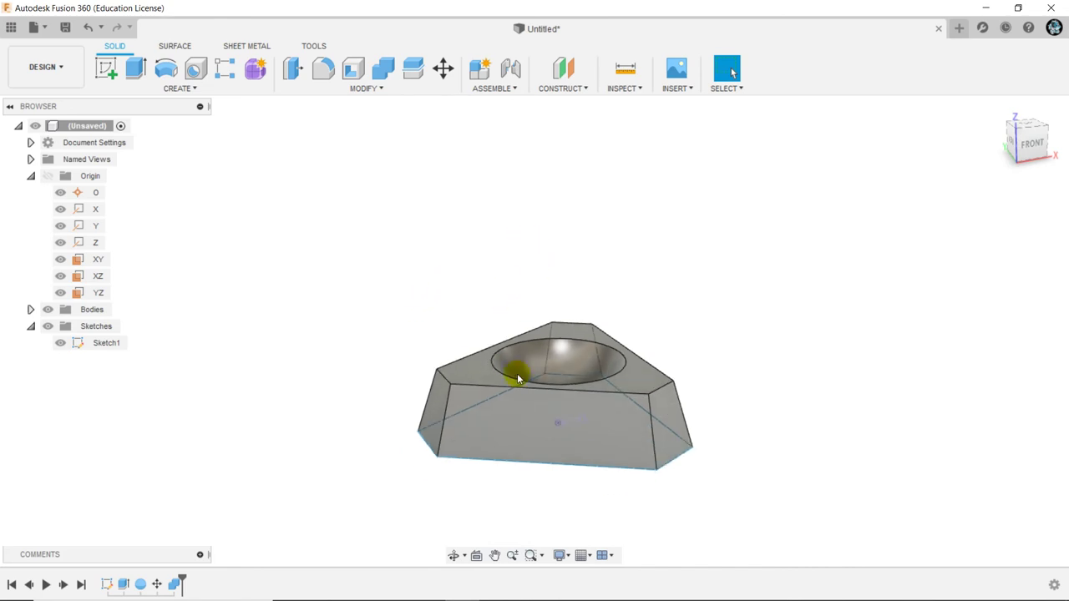
scroll(518, 378, up, 3)
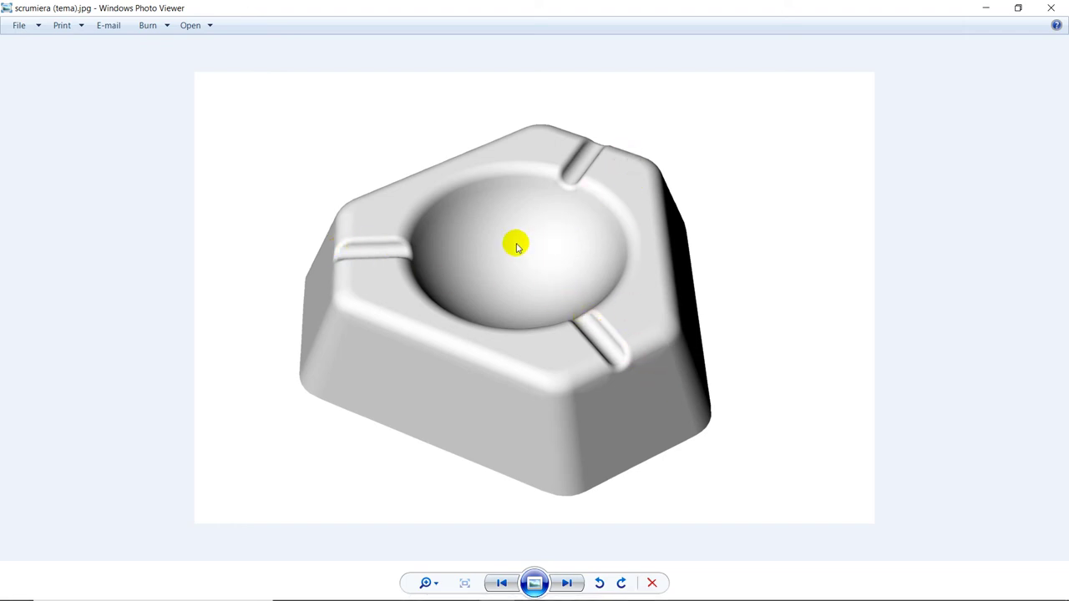
Step: Close the scrumiera (tema).jpg reference photo in Windows Photo Viewer
click(1050, 8)
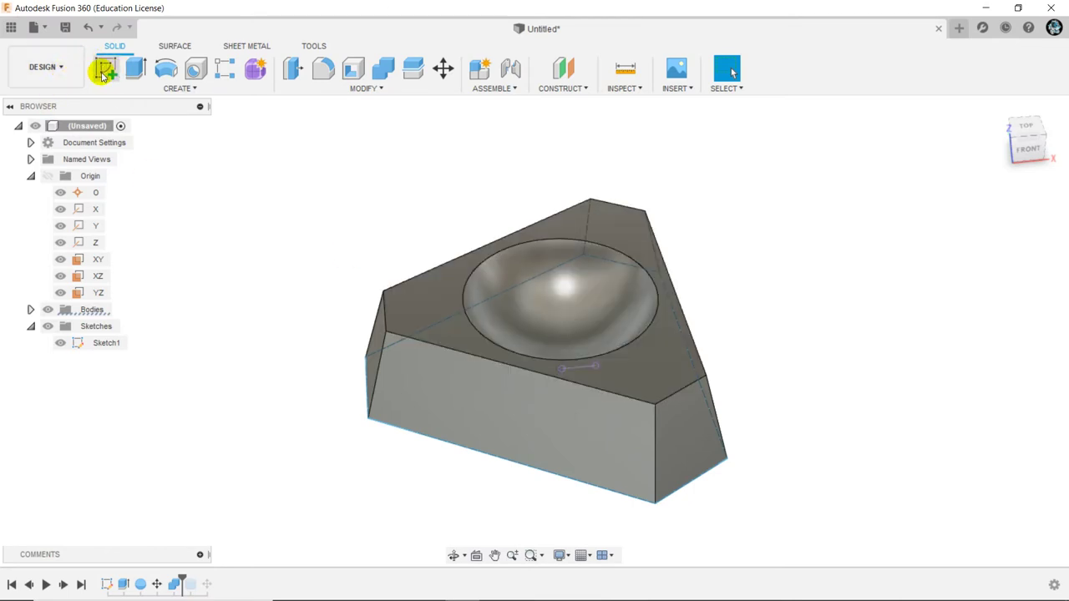
Step: Start a sketch on the YZ plane and project a body edge into it
click(566, 338)
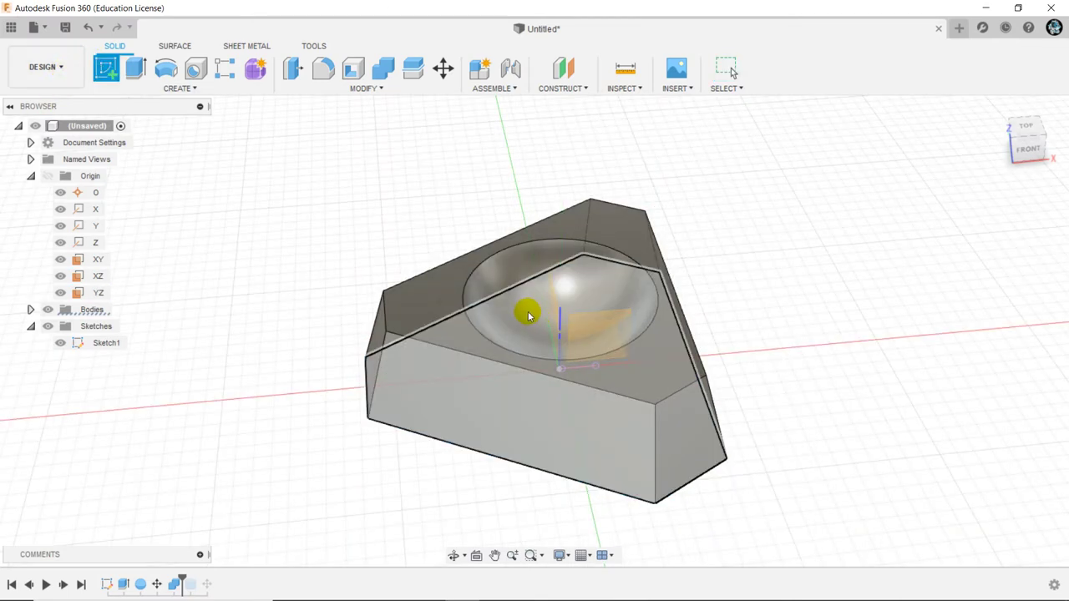
mouse_move(531, 306)
shift+middle_down()
mouse_move(572, 331)
mouse_move(598, 307)
shift+middle_up()
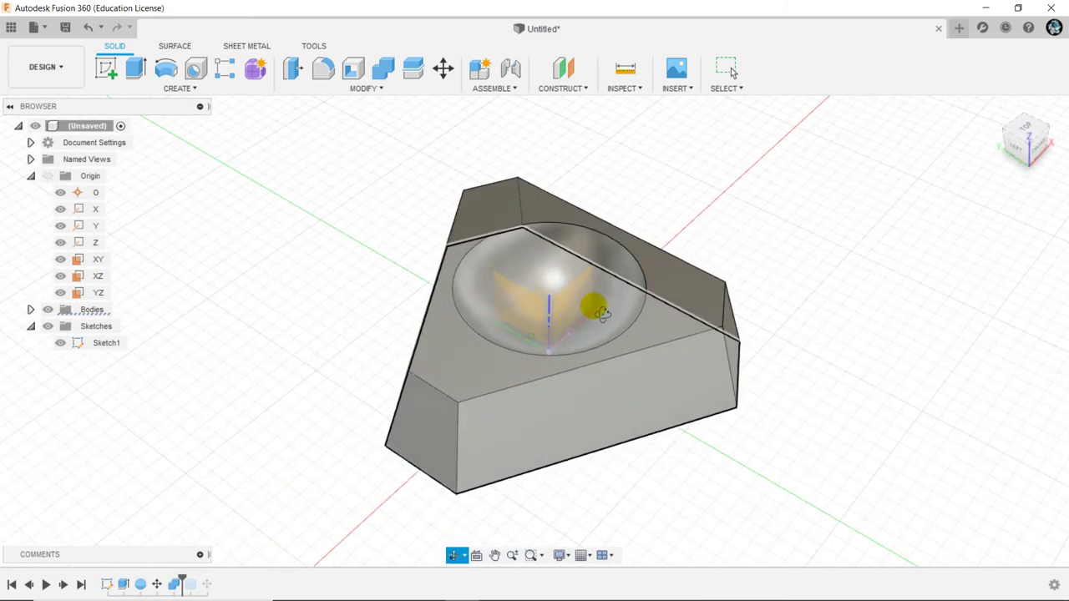
click(526, 306)
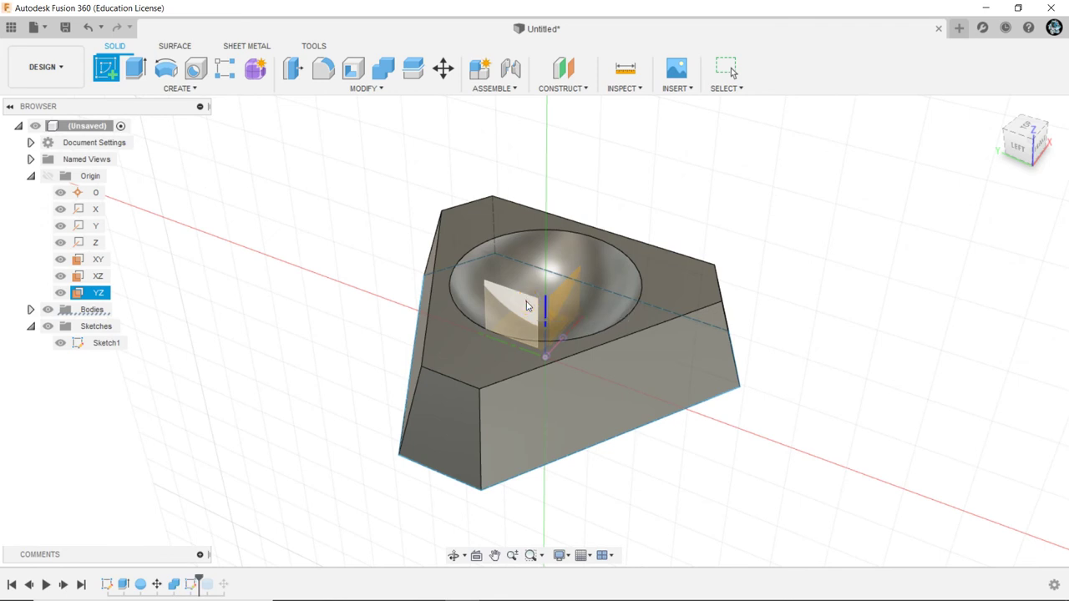
click(151, 89)
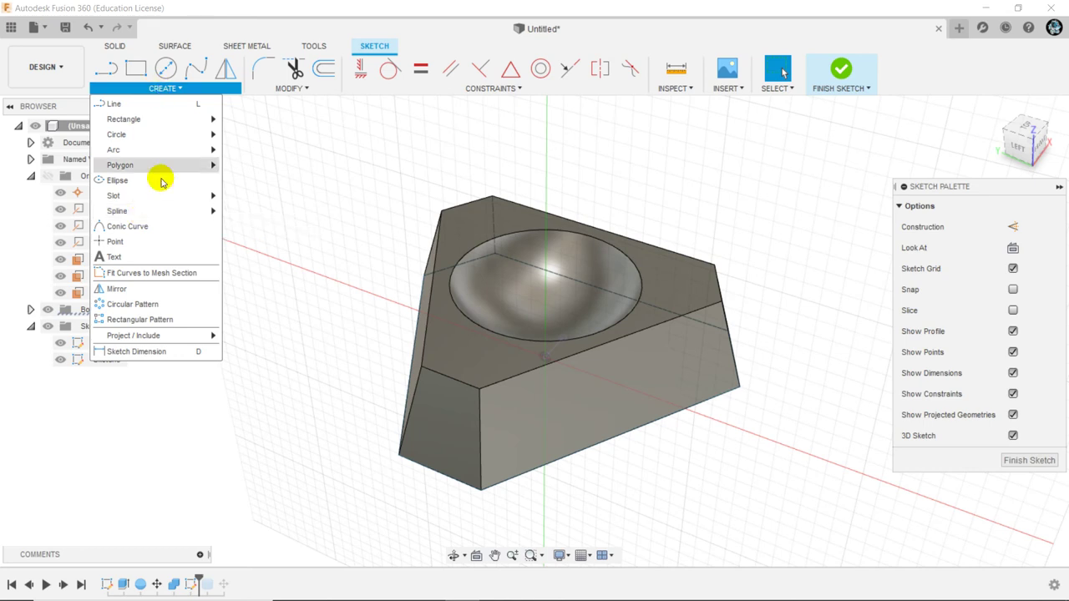
mouse_move(134, 336)
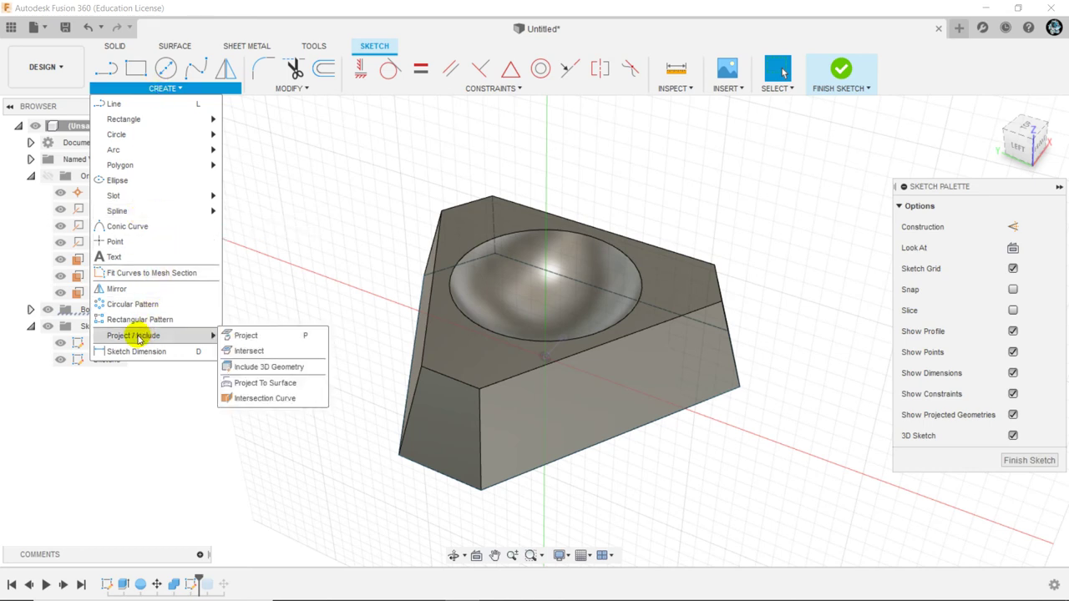
click(251, 338)
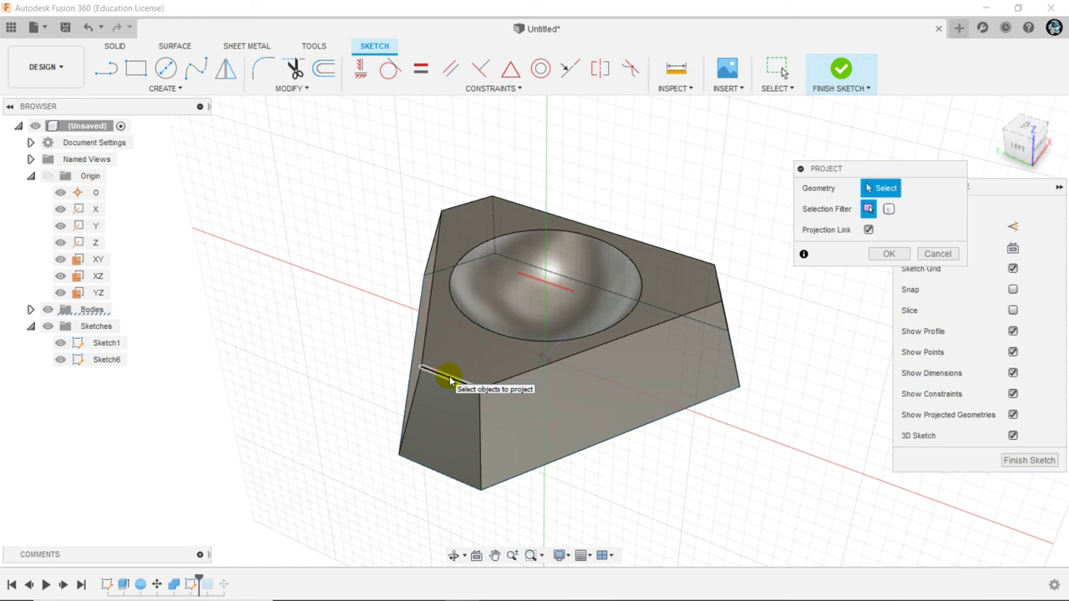
click(458, 383)
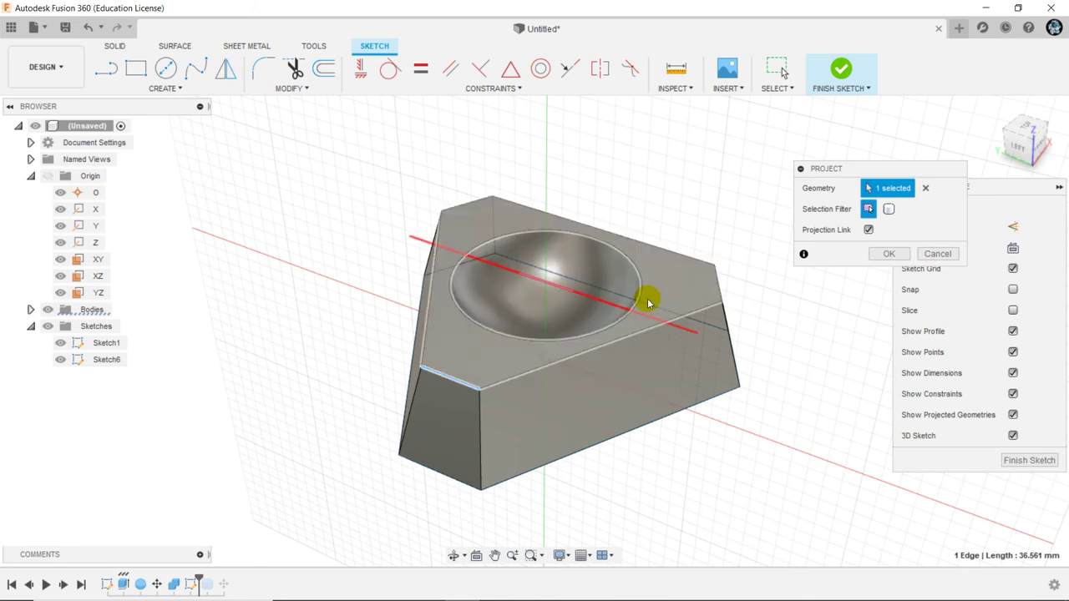
click(889, 254)
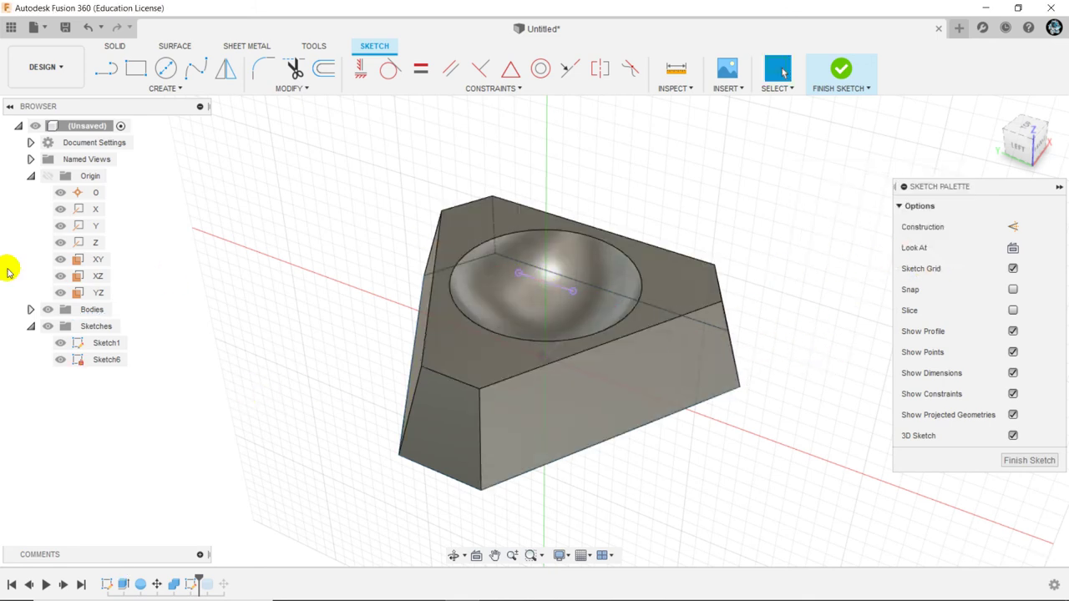
Step: Hide the body, draw a small circle centred on the projected line, and finish the sketch
click(48, 310)
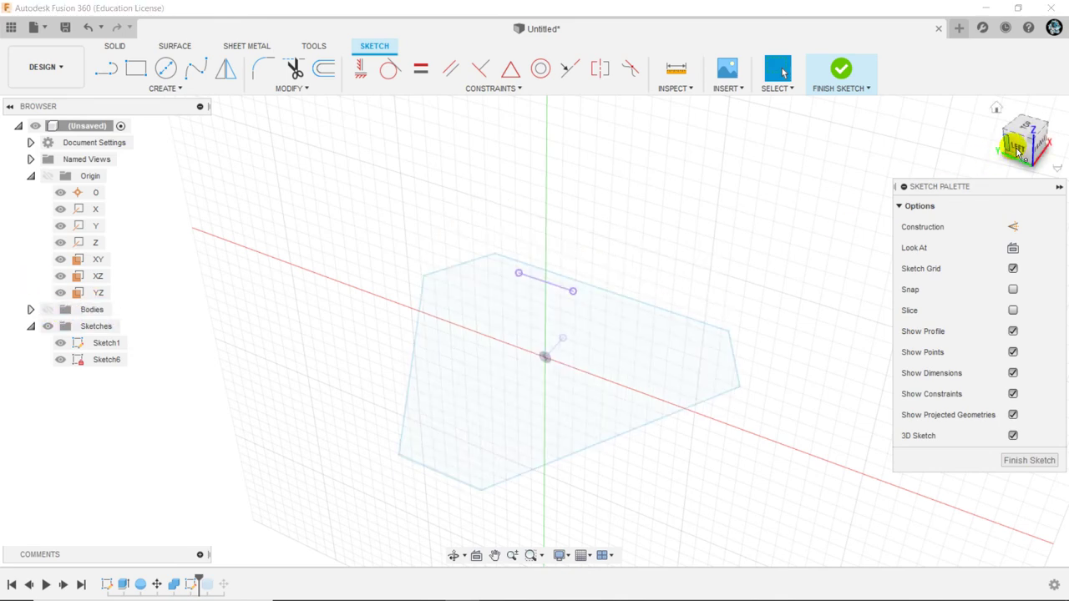
drag(1017, 147, 559, 277)
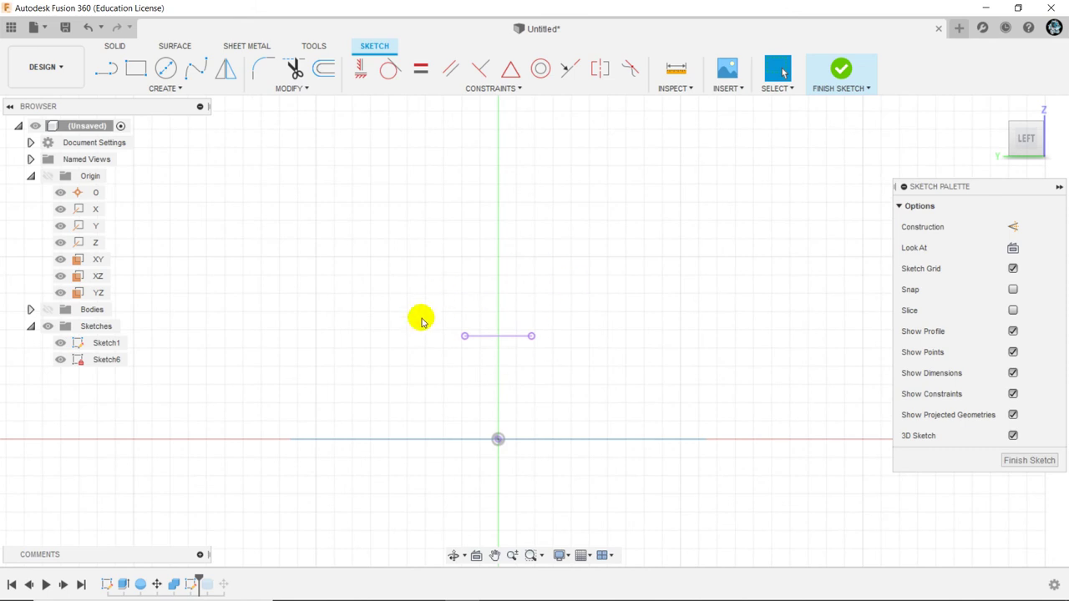
click(161, 71)
click(489, 337)
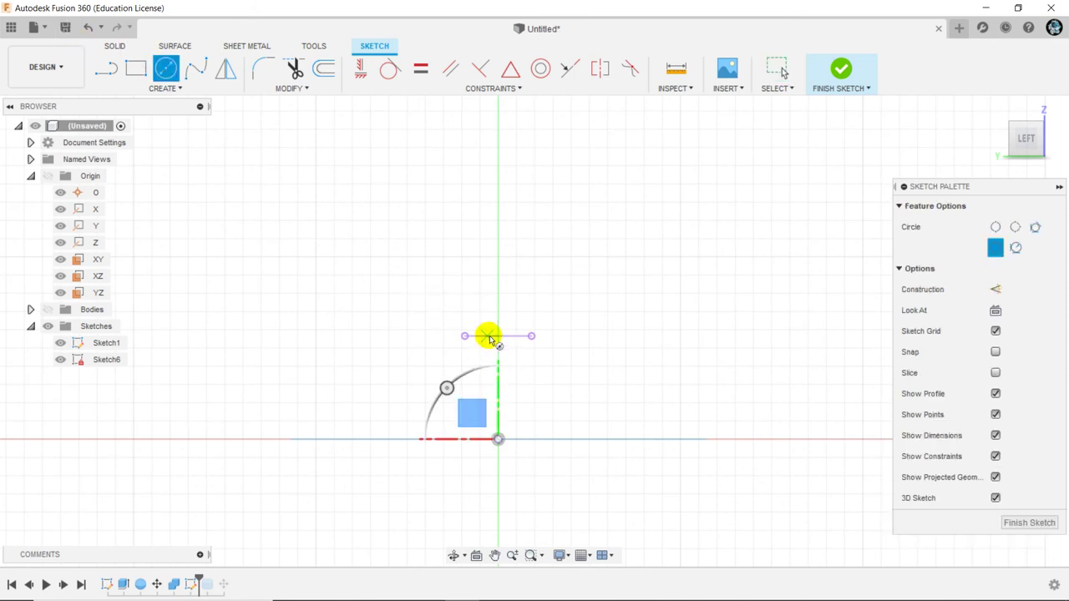
click(498, 336)
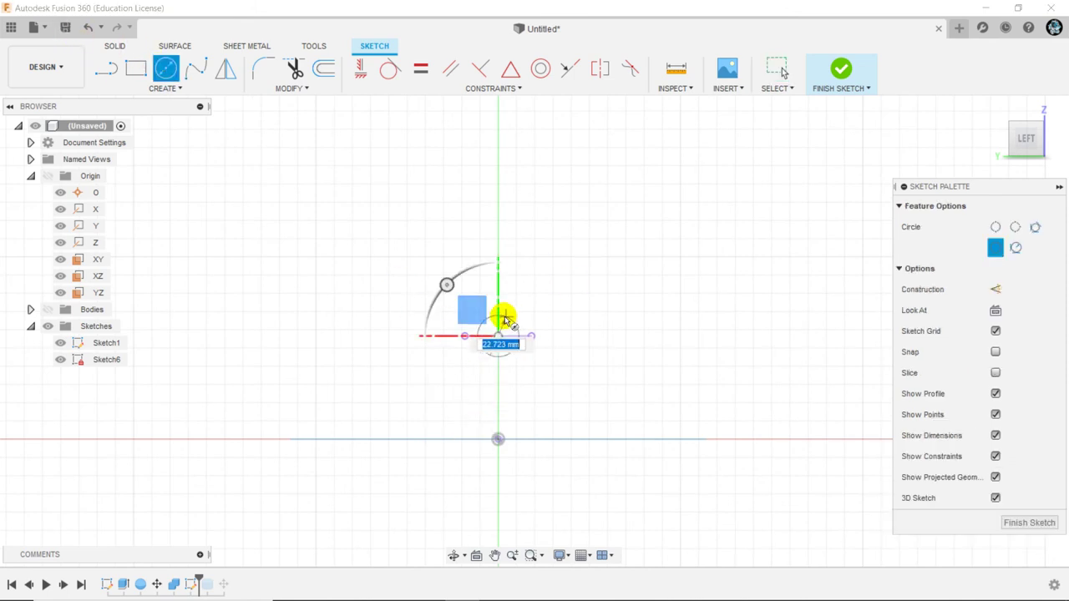
right_click(518, 294)
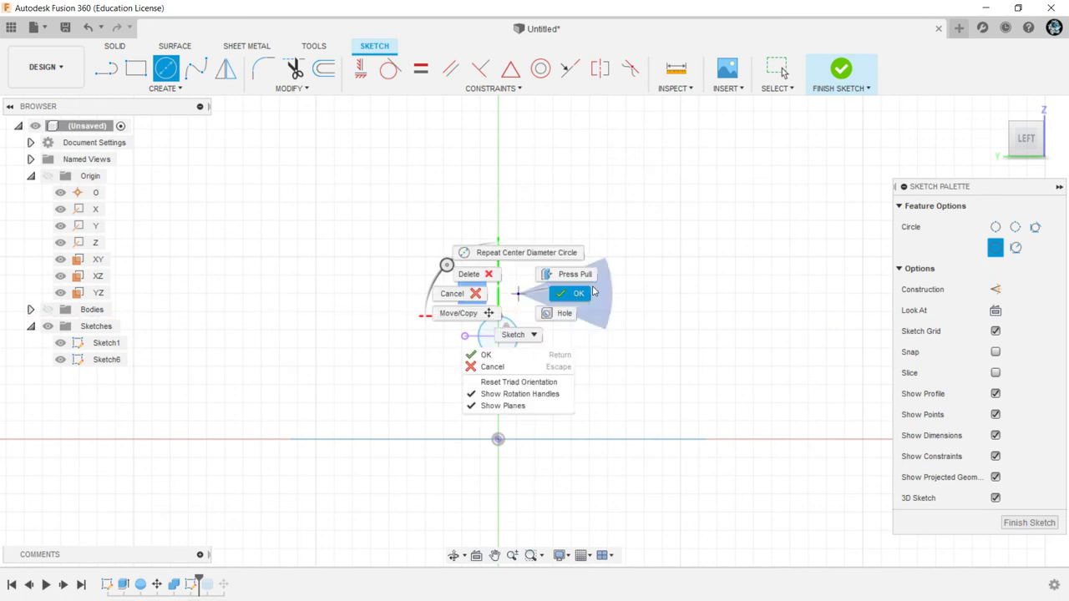
click(579, 295)
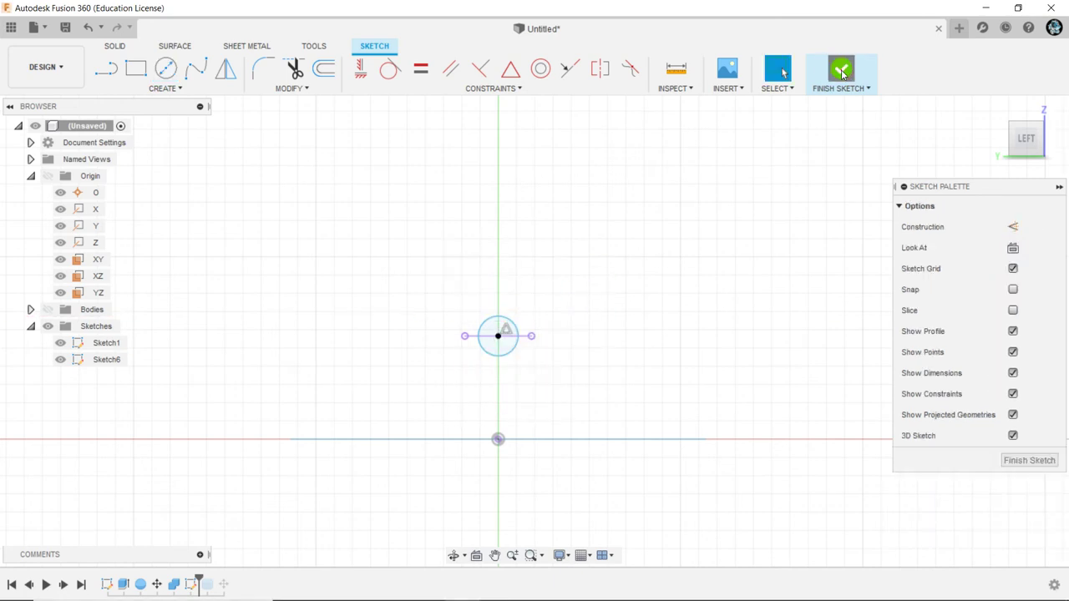
click(841, 72)
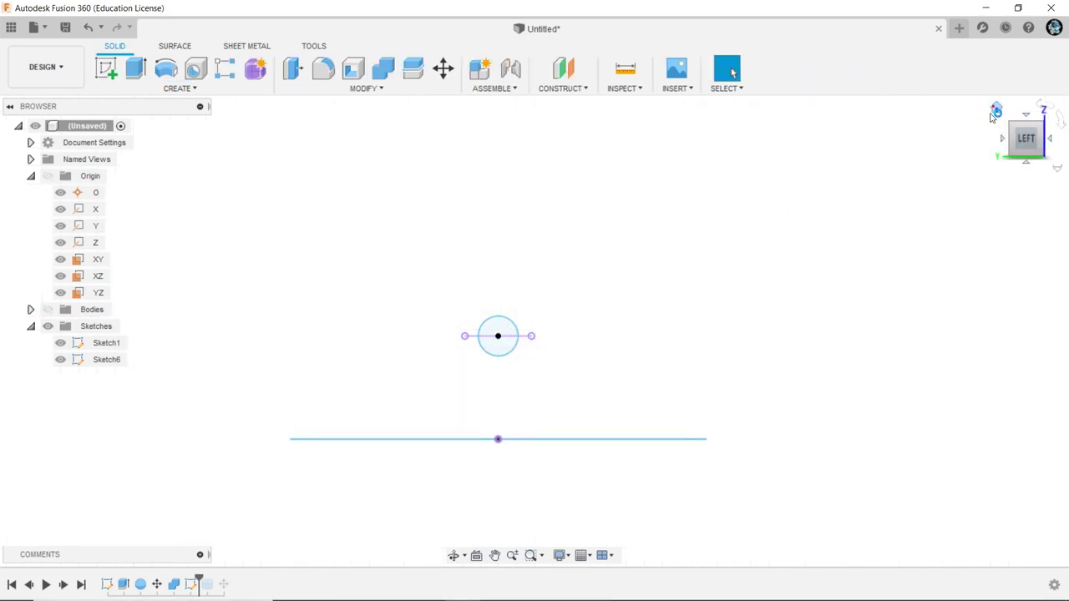
click(996, 111)
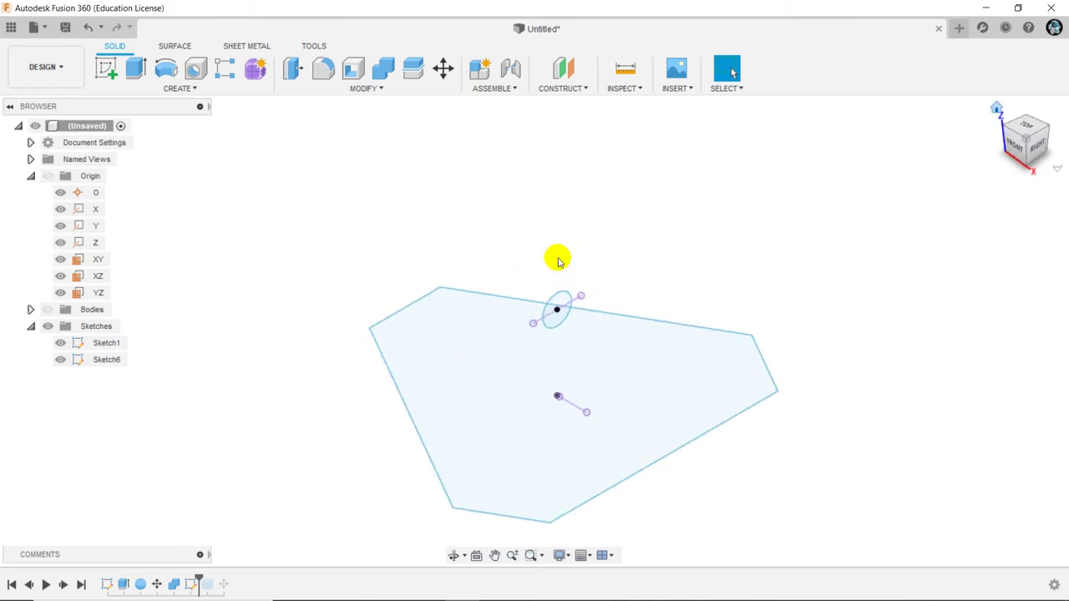
click(134, 73)
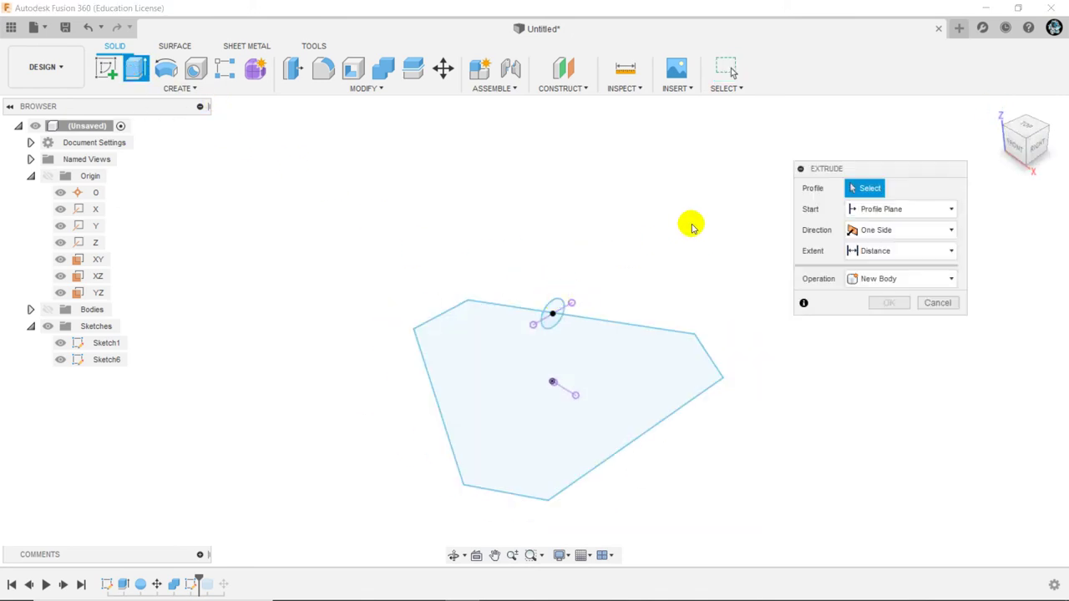
scroll(552, 319, up, 1)
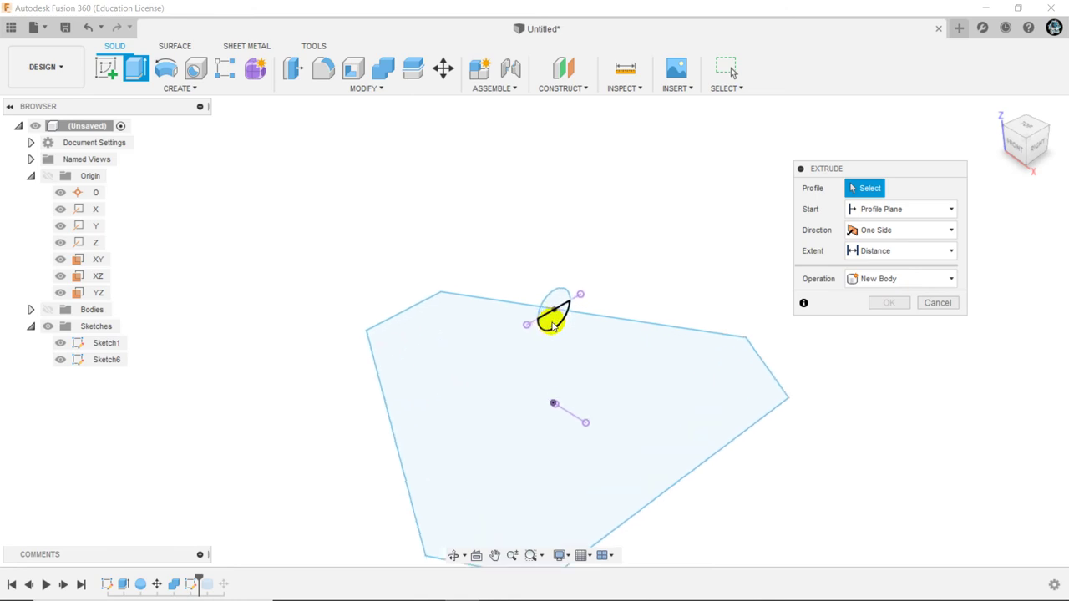
scroll(551, 325, up, 2)
scroll(554, 321, up, 1)
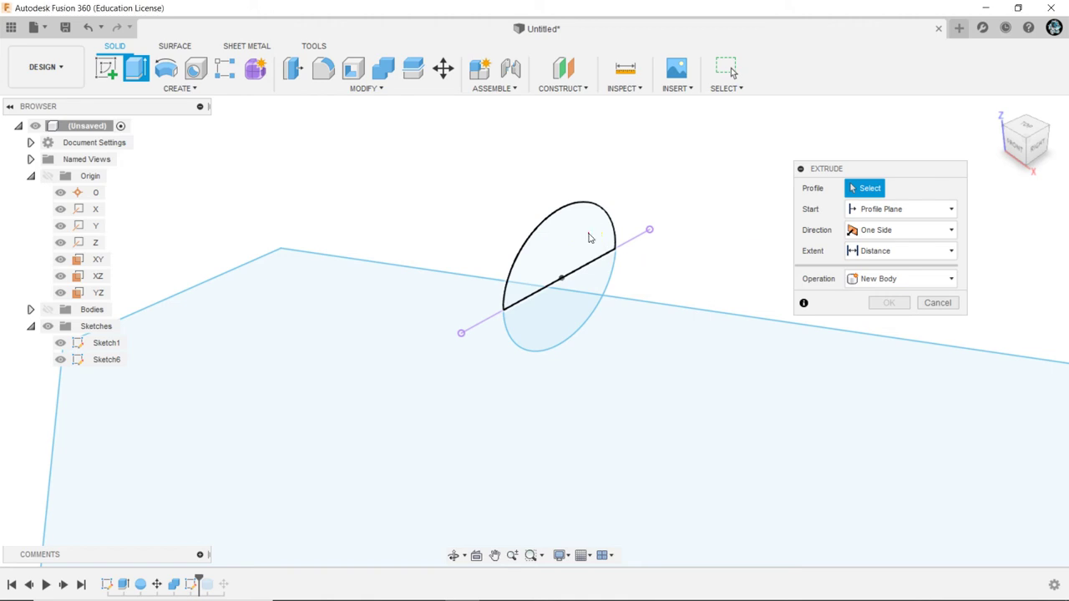
click(587, 237)
click(539, 311)
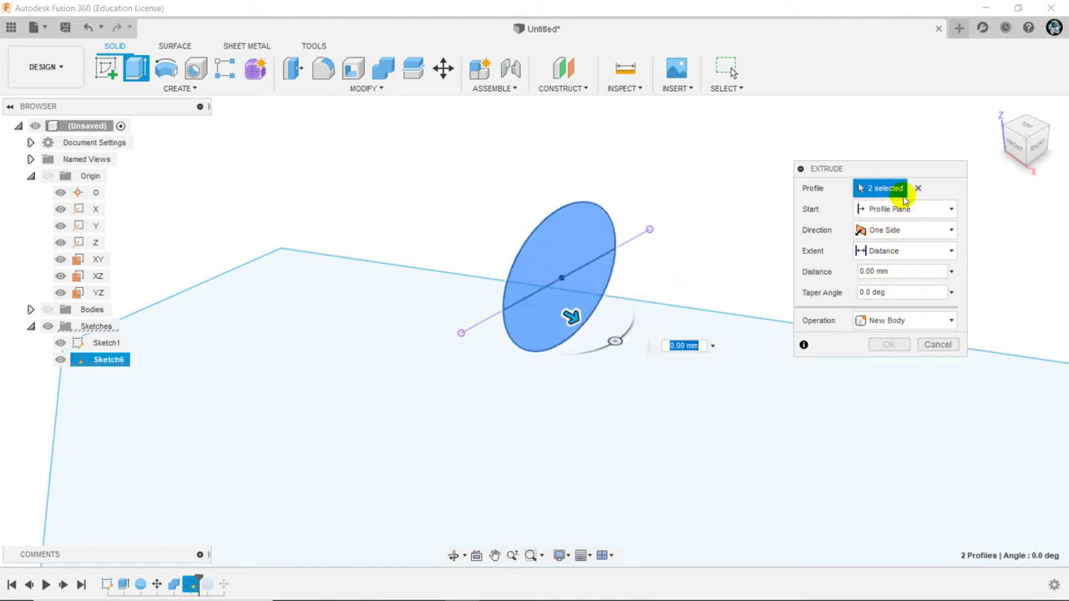
click(936, 345)
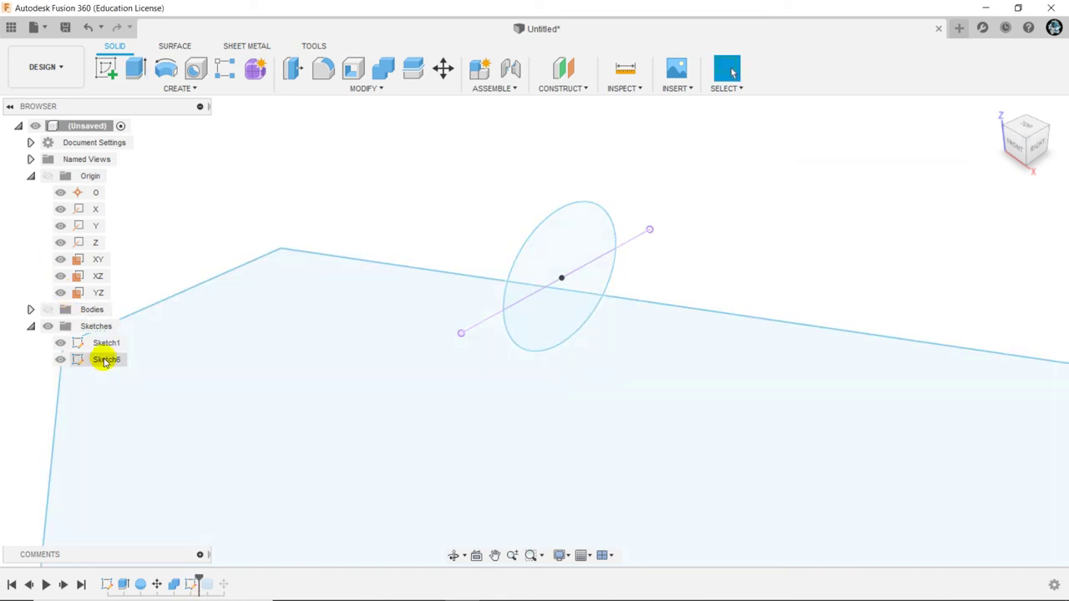
Step: Make Sketch6's horizontal line through the circle construction geometry and finish the sketch
double_click(105, 360)
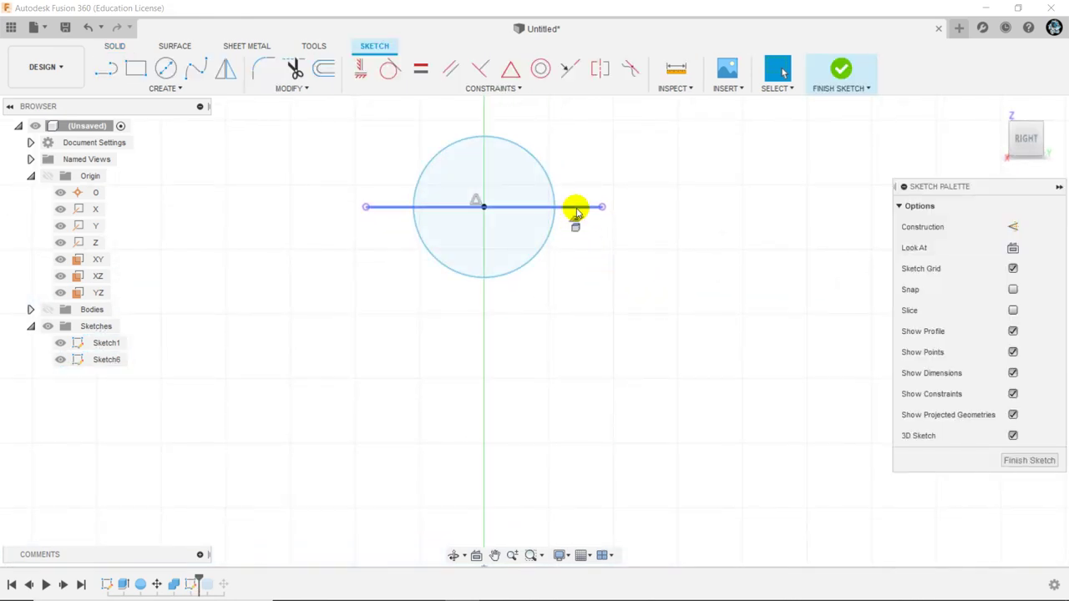
click(573, 208)
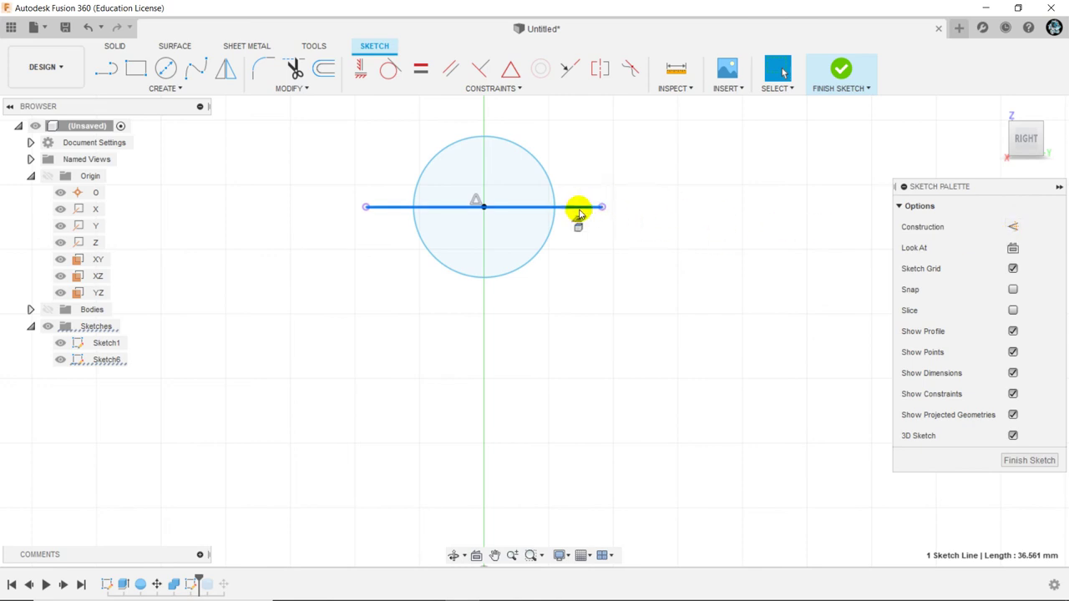
click(1016, 229)
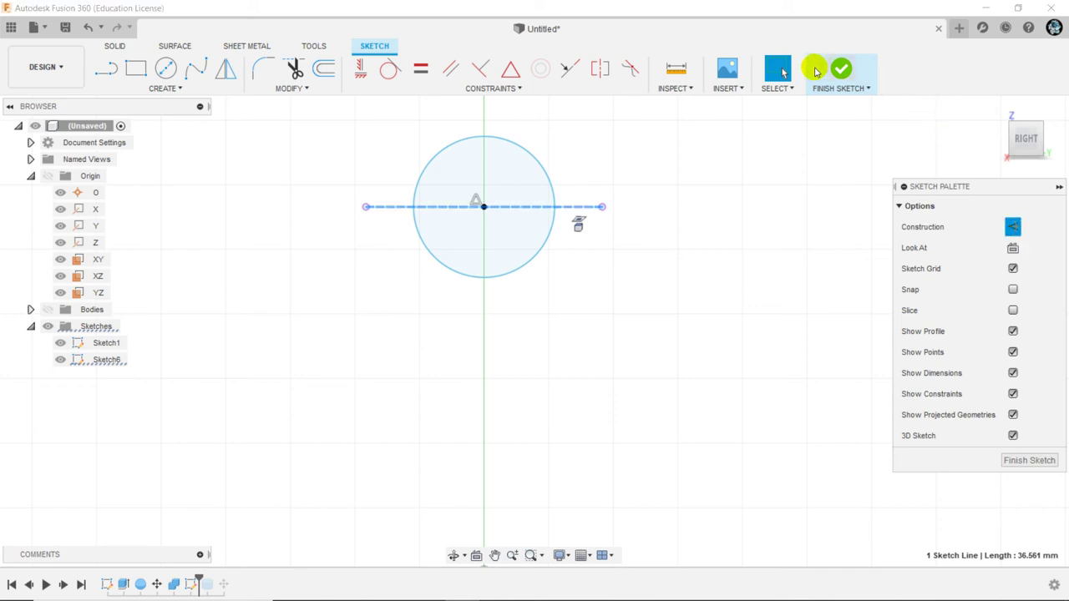
click(841, 72)
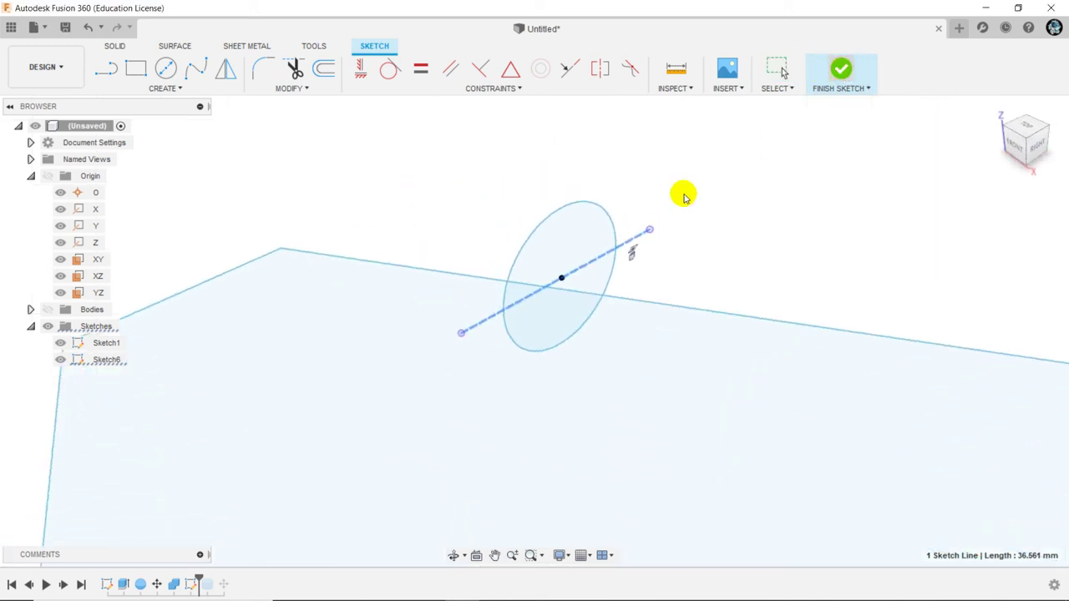
click(132, 69)
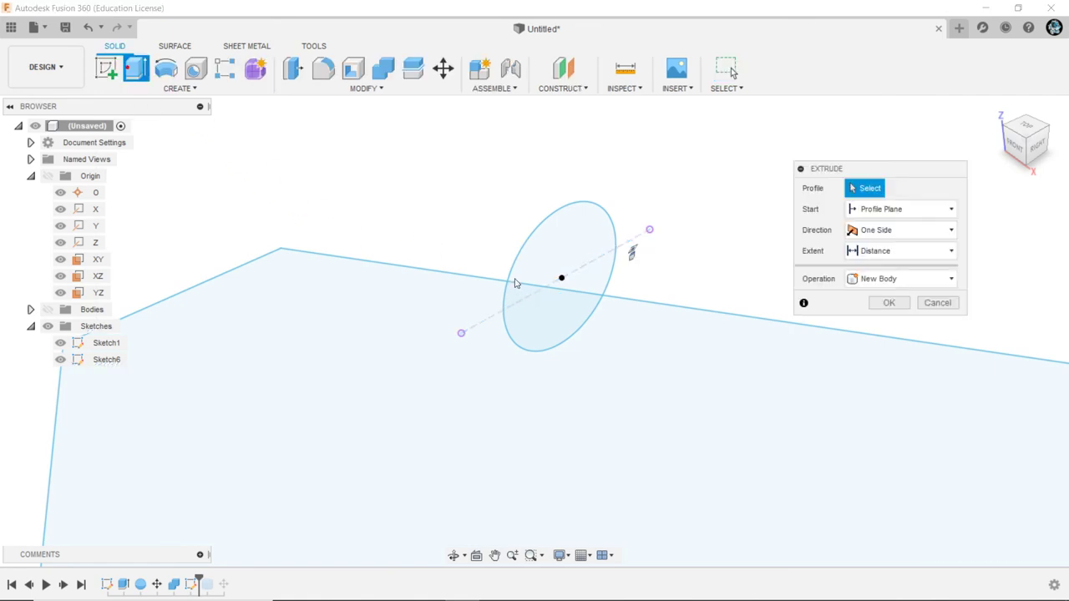
Step: Trial-extrude the circle profile, then cancel that extrusion
click(576, 252)
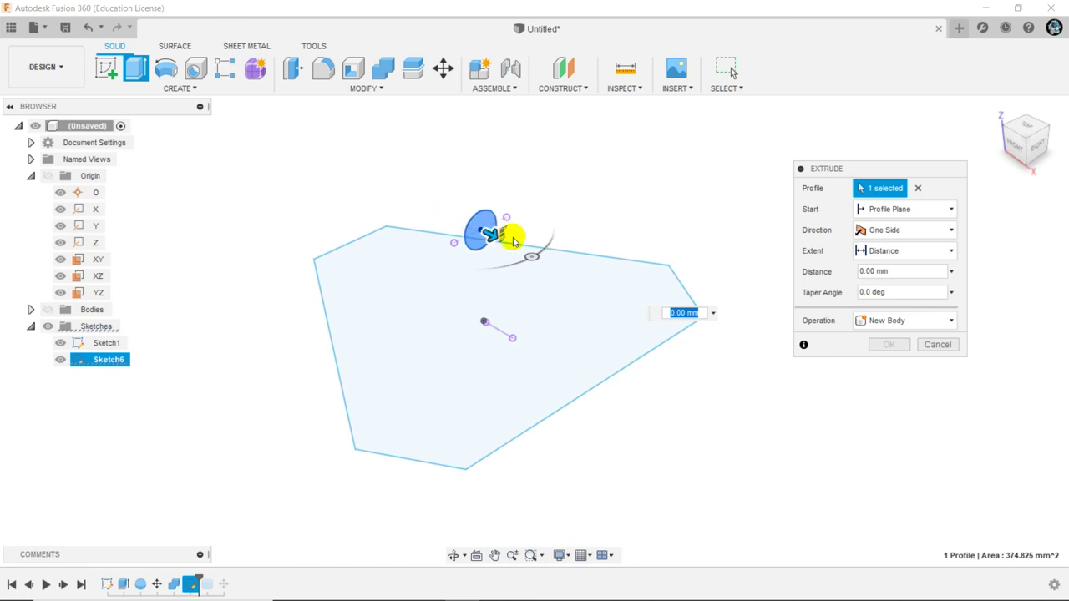
drag(489, 237, 684, 336)
drag(430, 208, 357, 161)
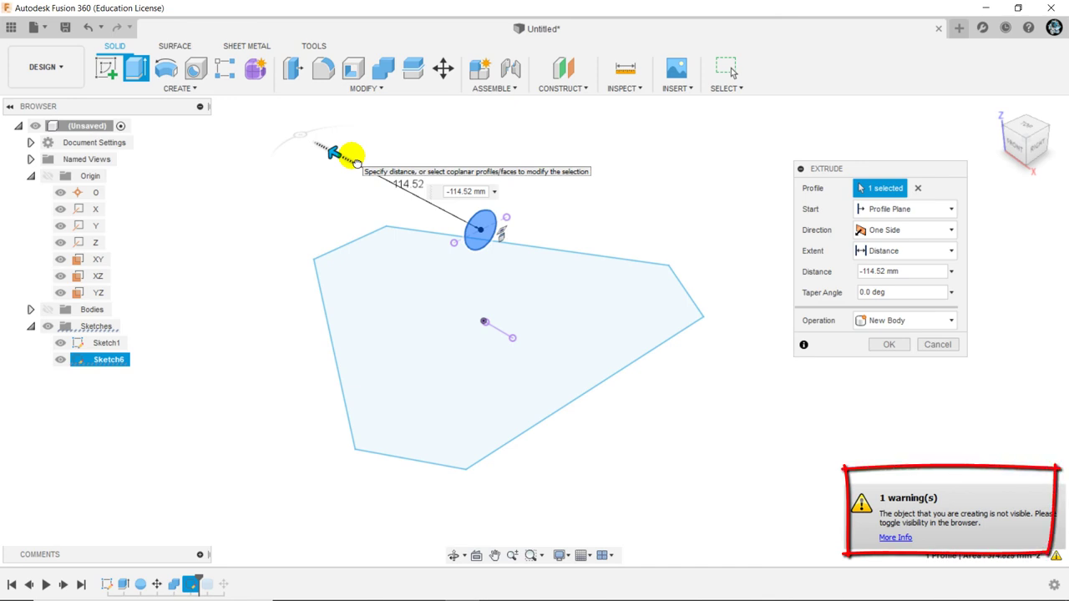
drag(356, 162, 329, 160)
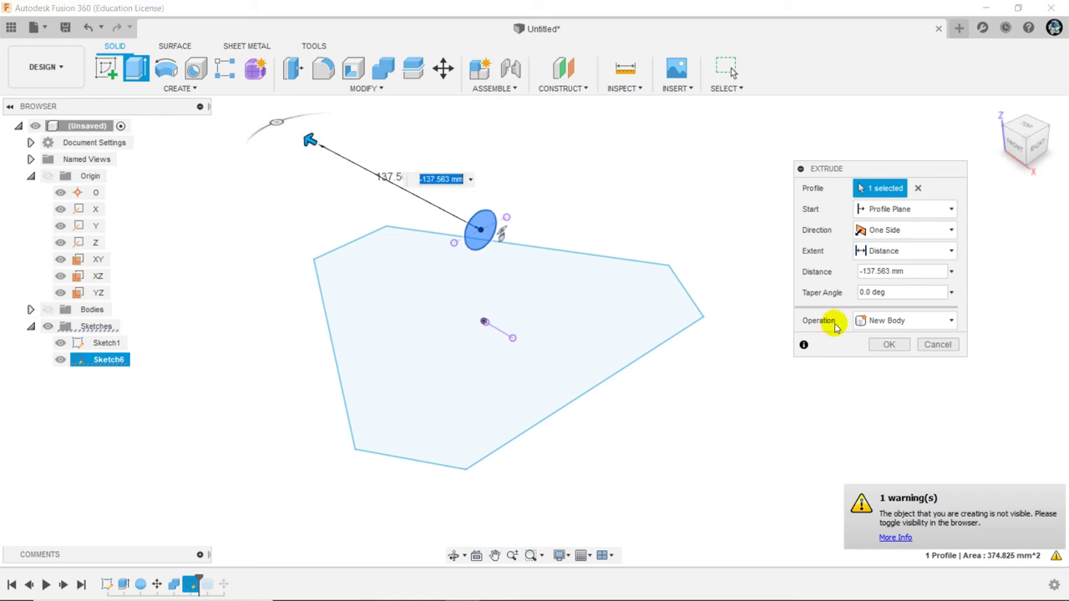
click(917, 319)
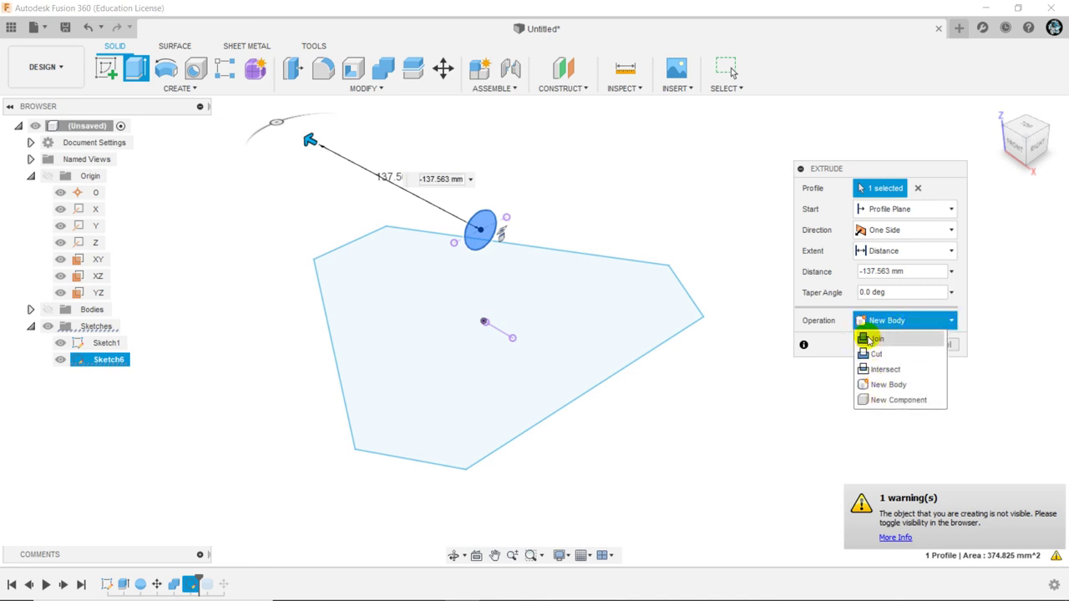
click(962, 309)
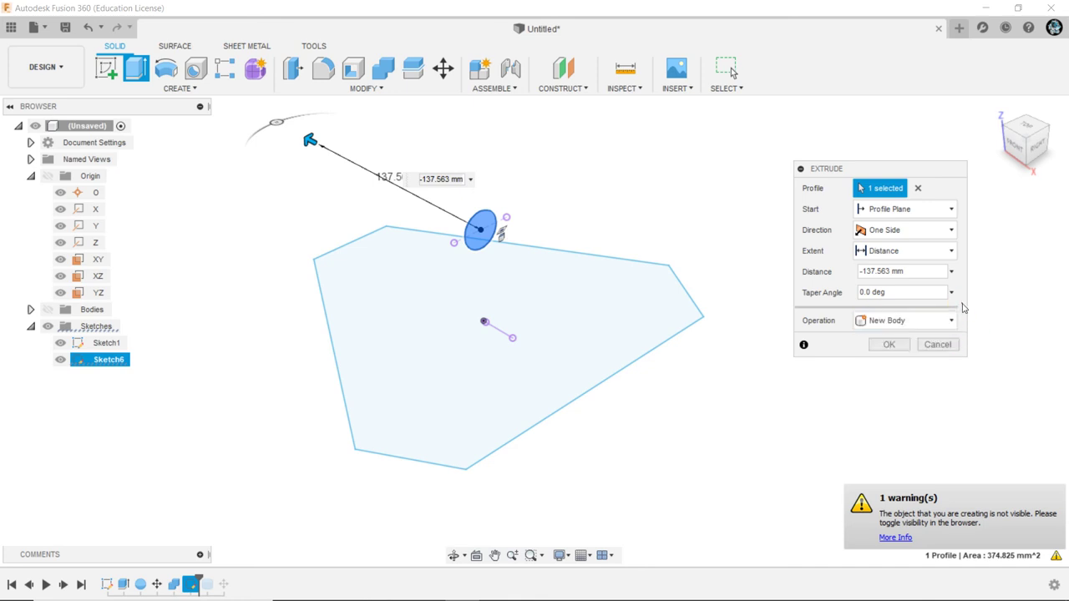
click(939, 349)
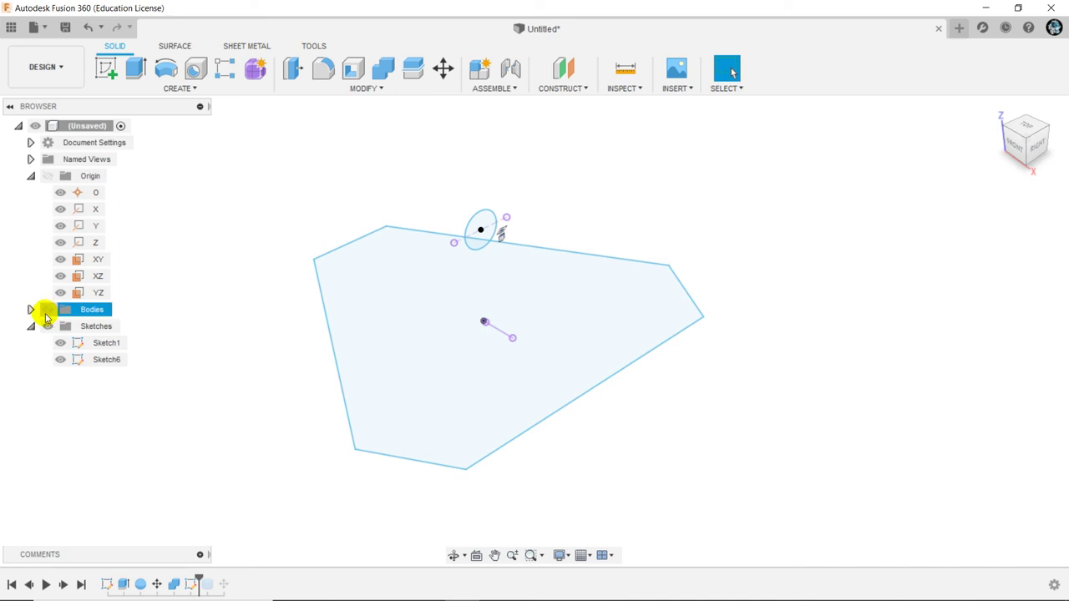
Step: Show the bodies and extrude-cut the circle profile -143.965 mm through the rim corner
click(48, 310)
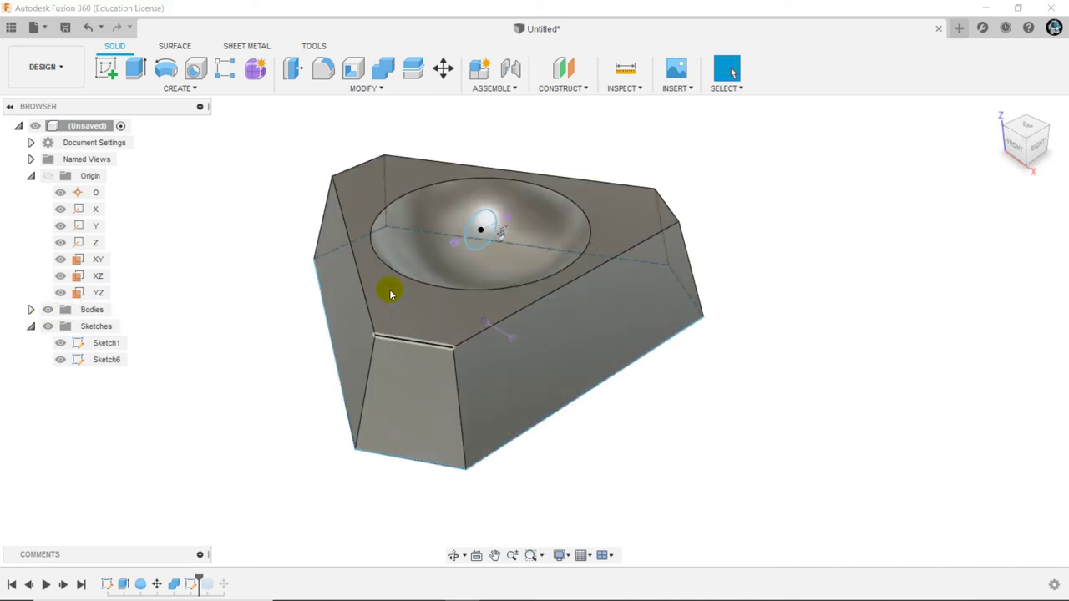
click(134, 71)
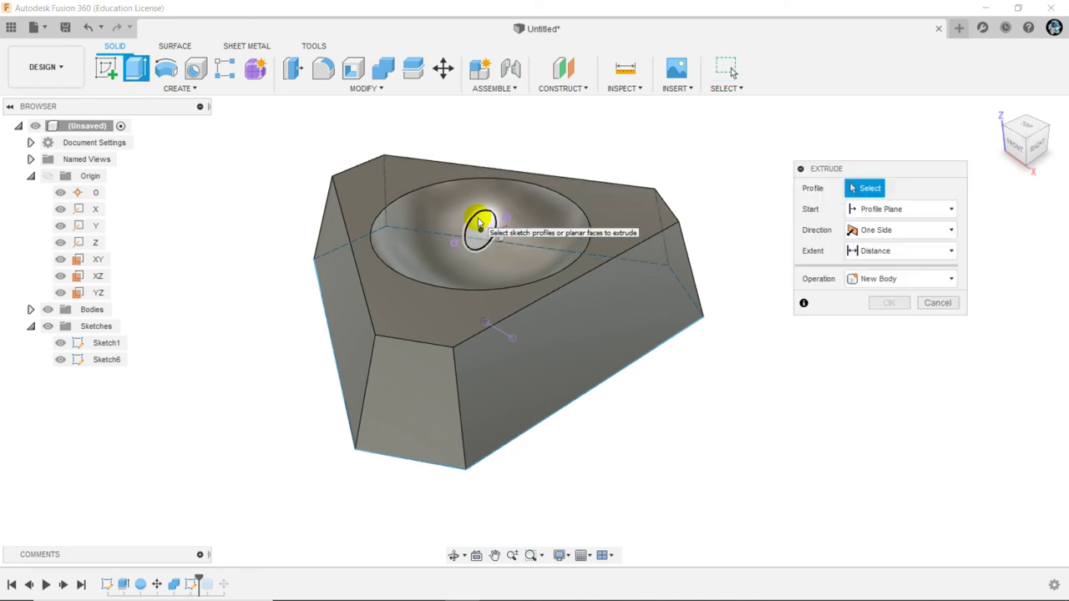
click(480, 224)
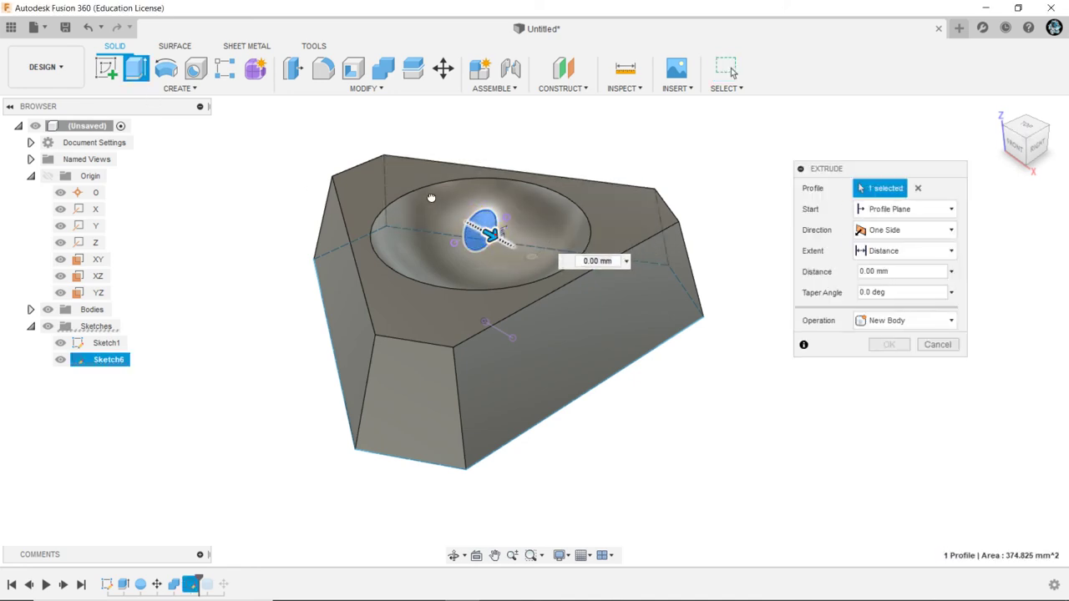
drag(486, 227, 328, 151)
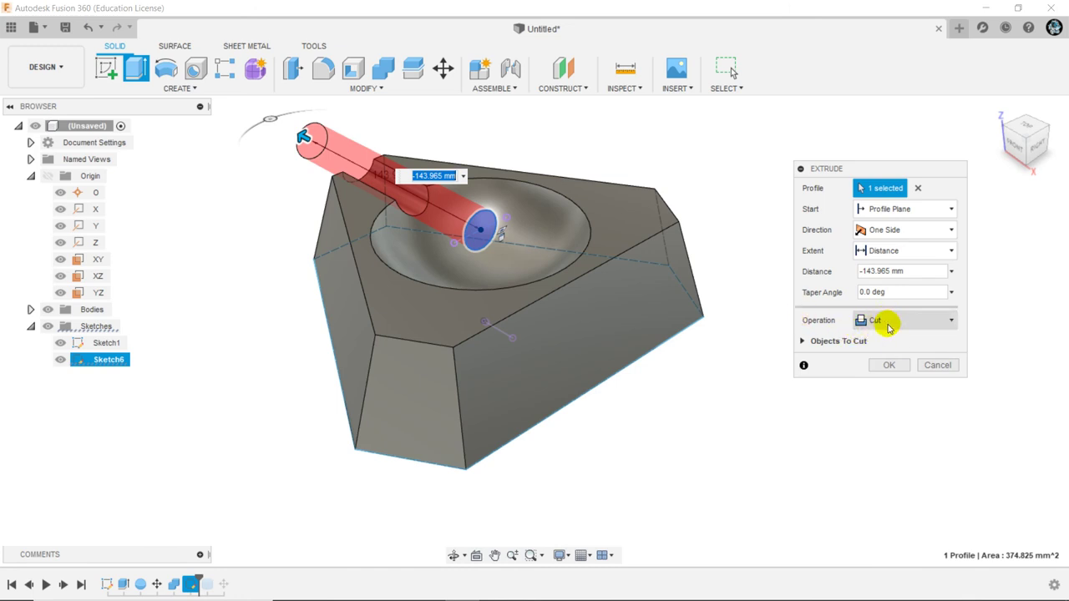
click(888, 320)
click(877, 340)
click(888, 365)
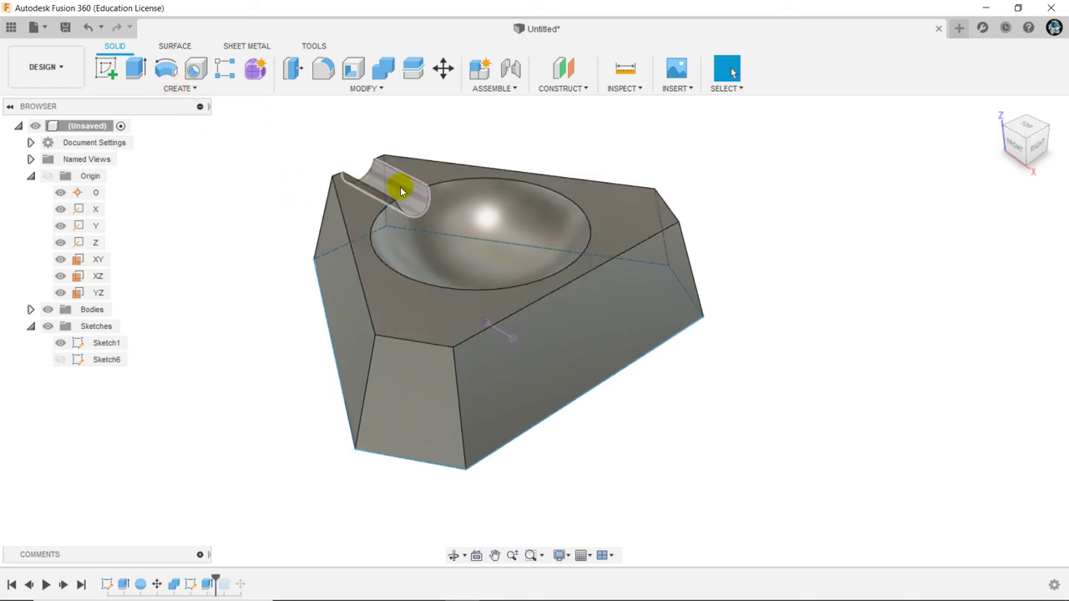
Step: Expand the Bodies list, then select and deselect Body1
click(31, 310)
click(110, 328)
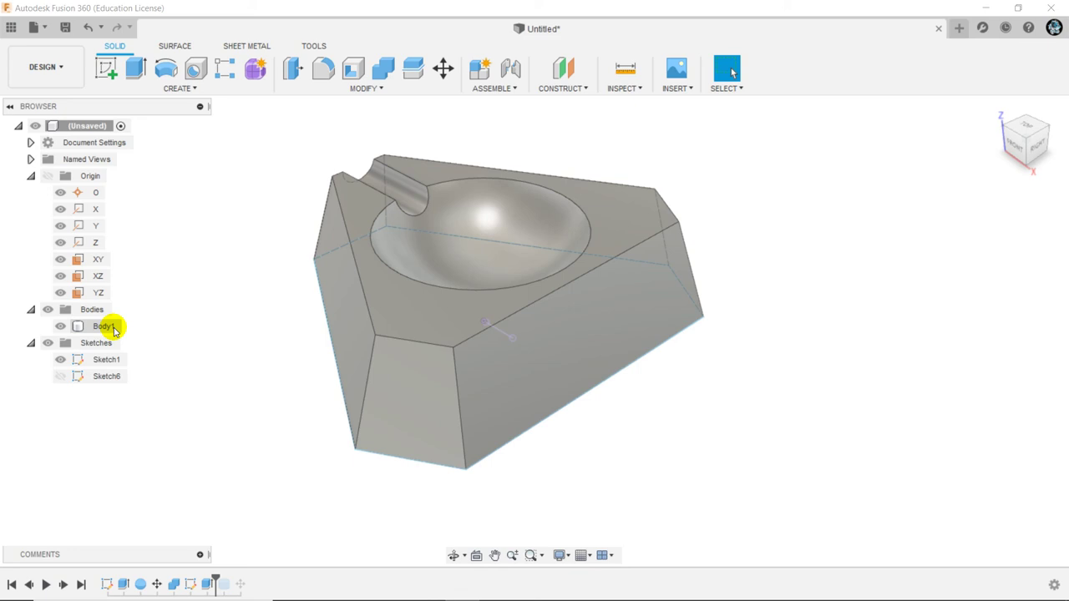
click(109, 326)
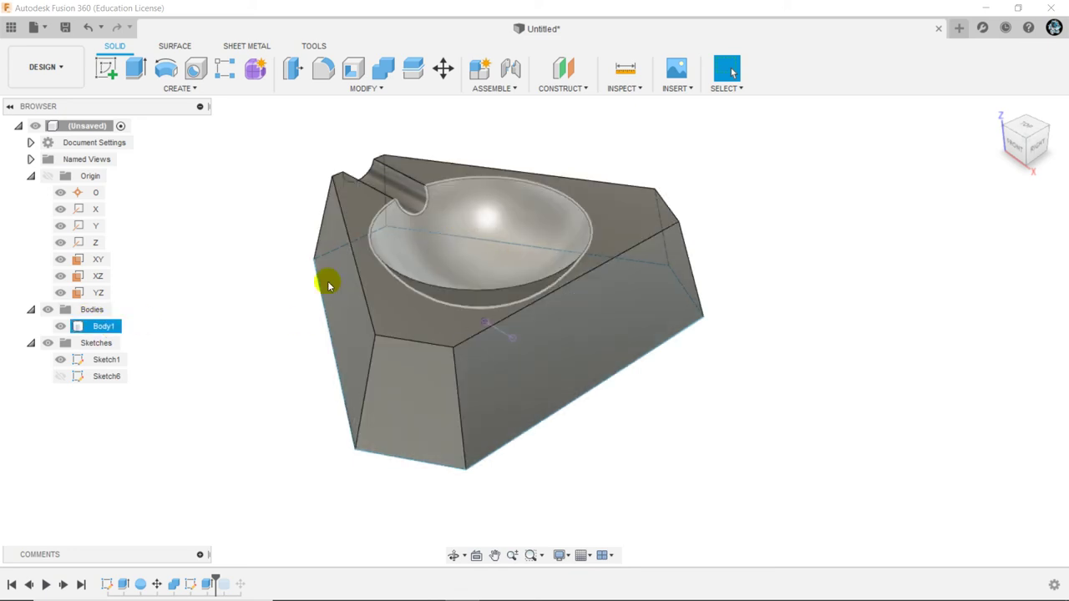
click(288, 301)
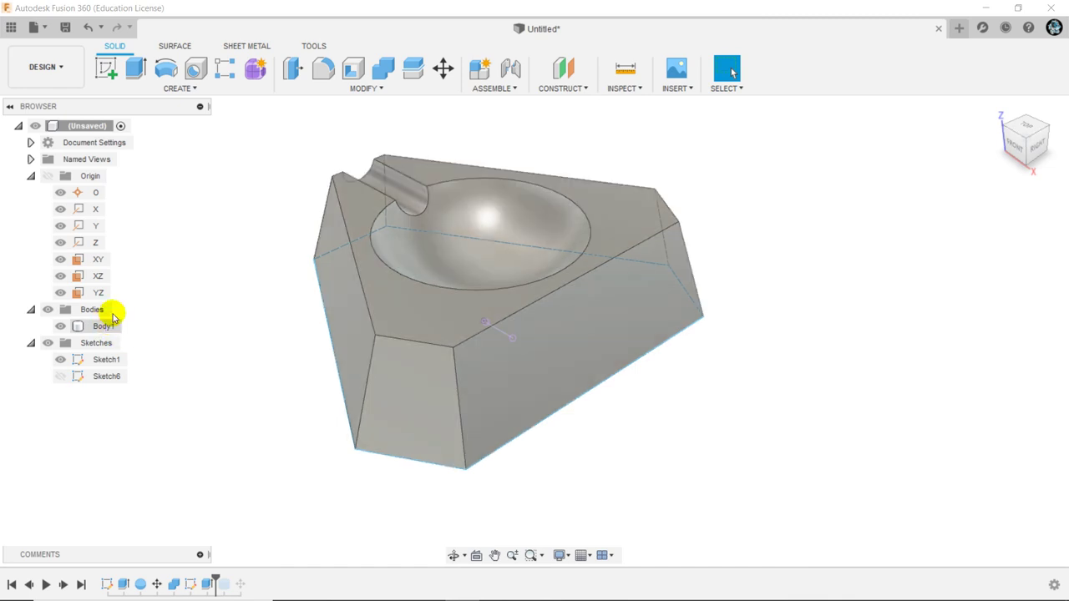
Step: Circular-pattern the groove cut feature three times around the Z axis
click(113, 318)
click(177, 88)
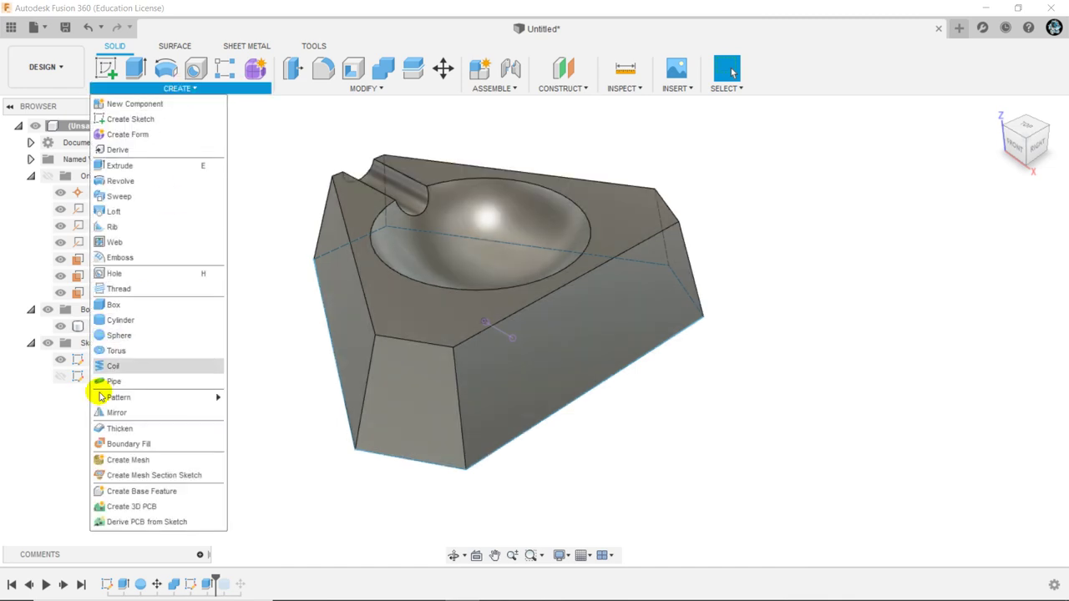
mouse_move(118, 397)
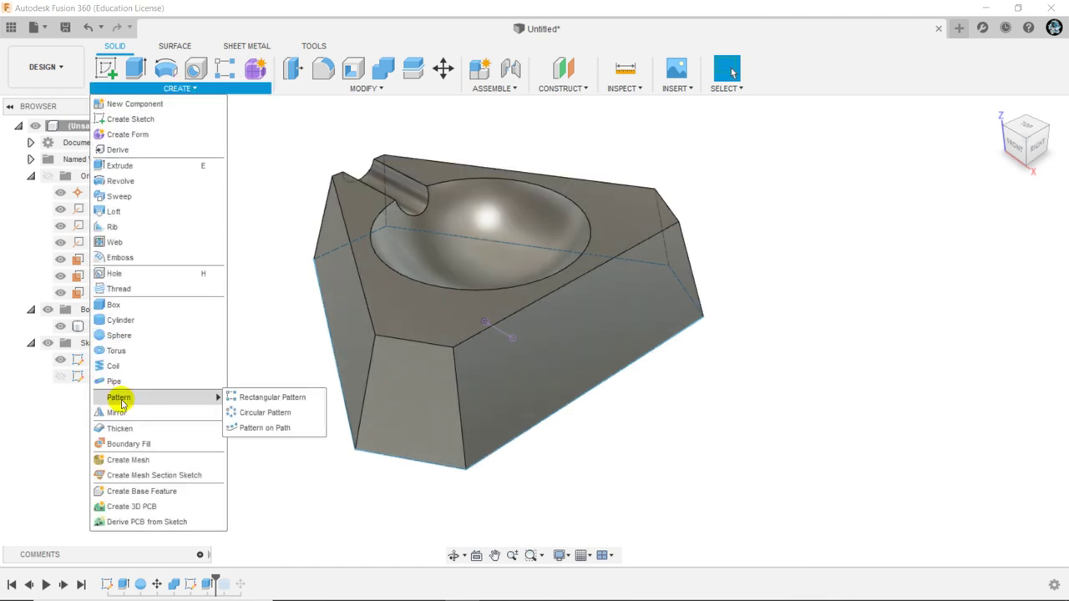
click(271, 413)
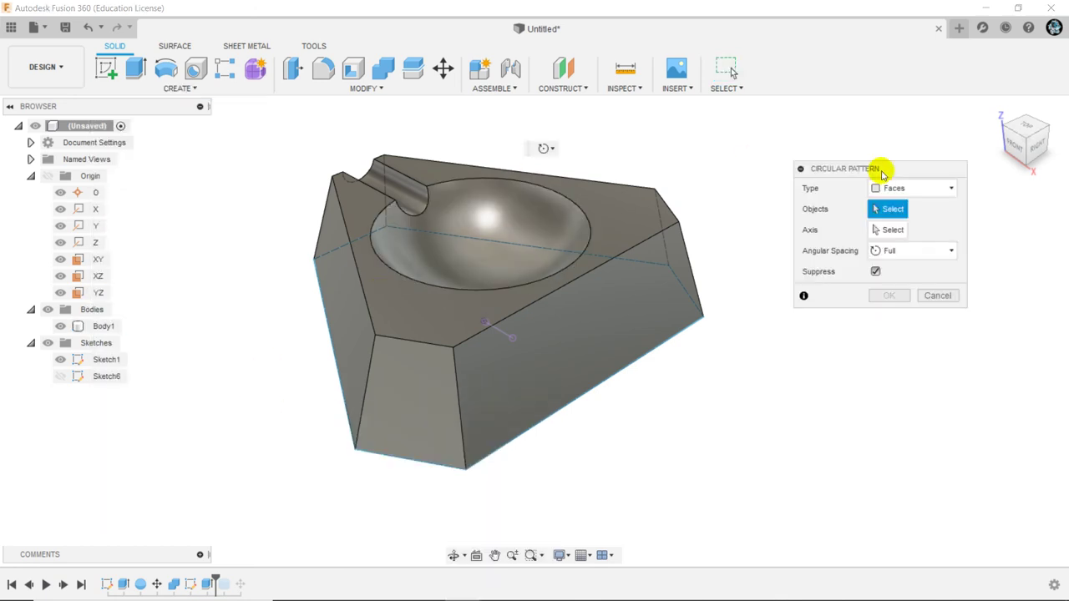
click(934, 191)
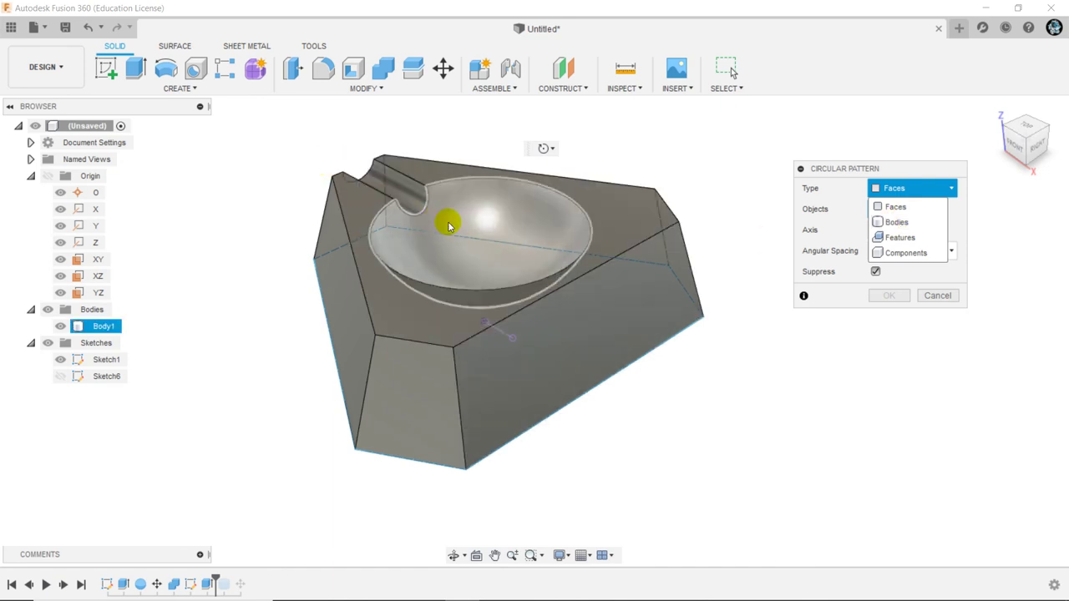
click(900, 237)
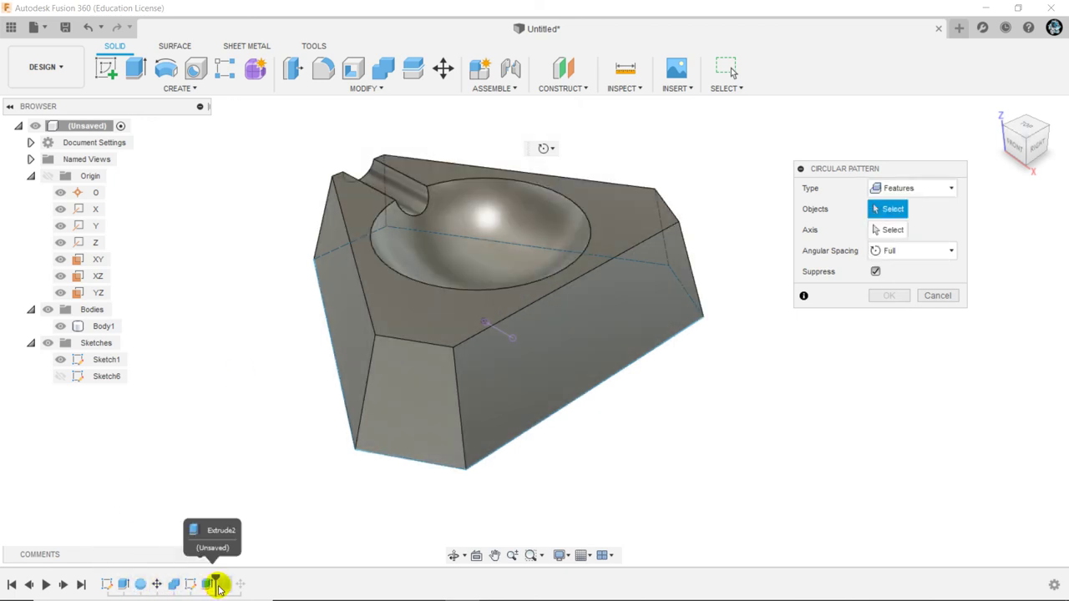
click(395, 188)
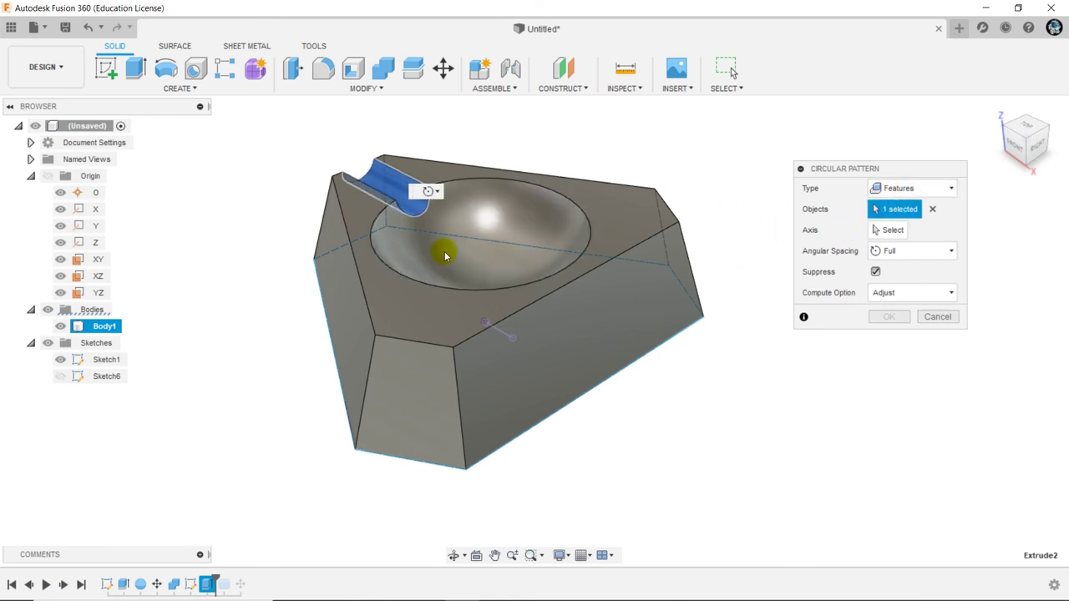
click(910, 213)
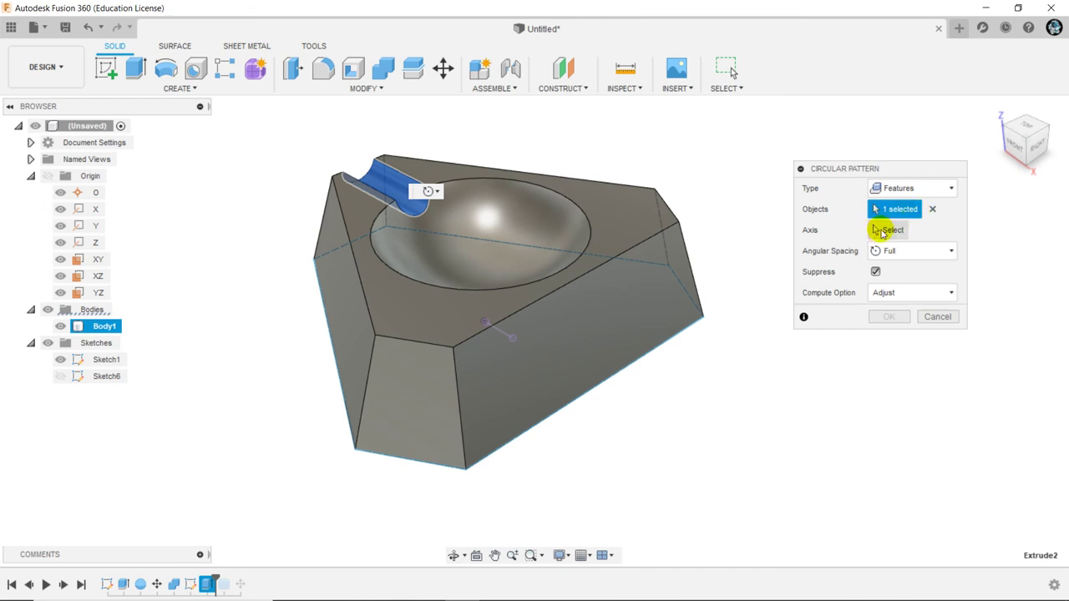
click(885, 229)
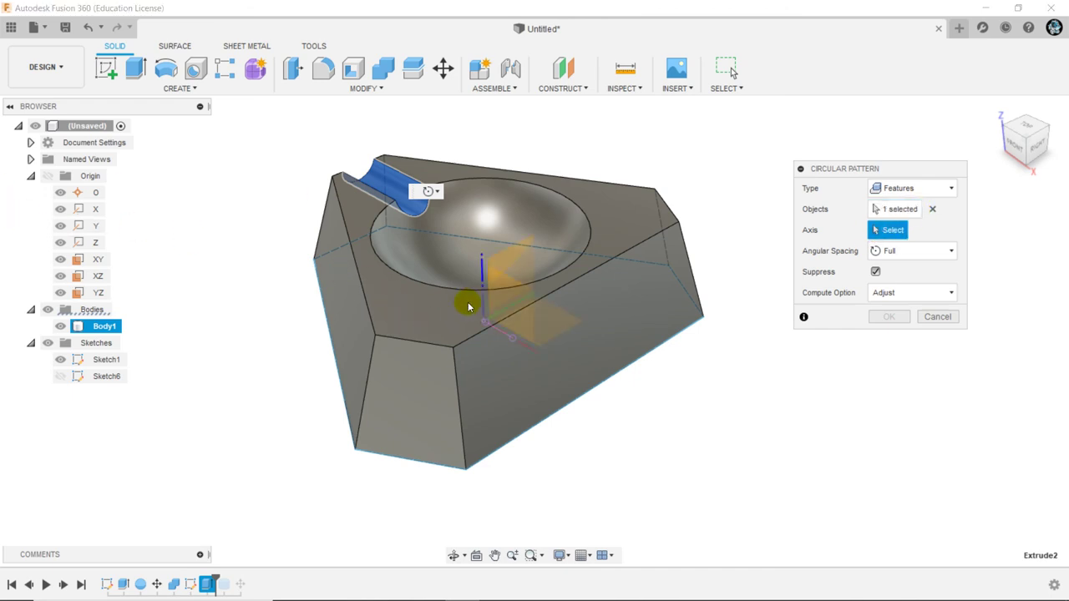
click(481, 278)
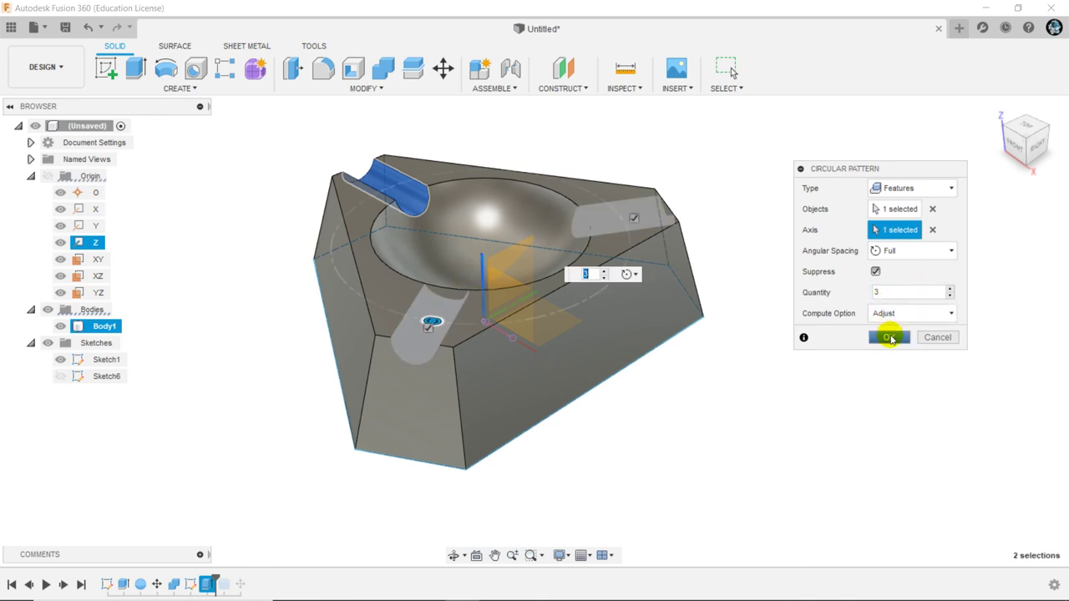
click(889, 337)
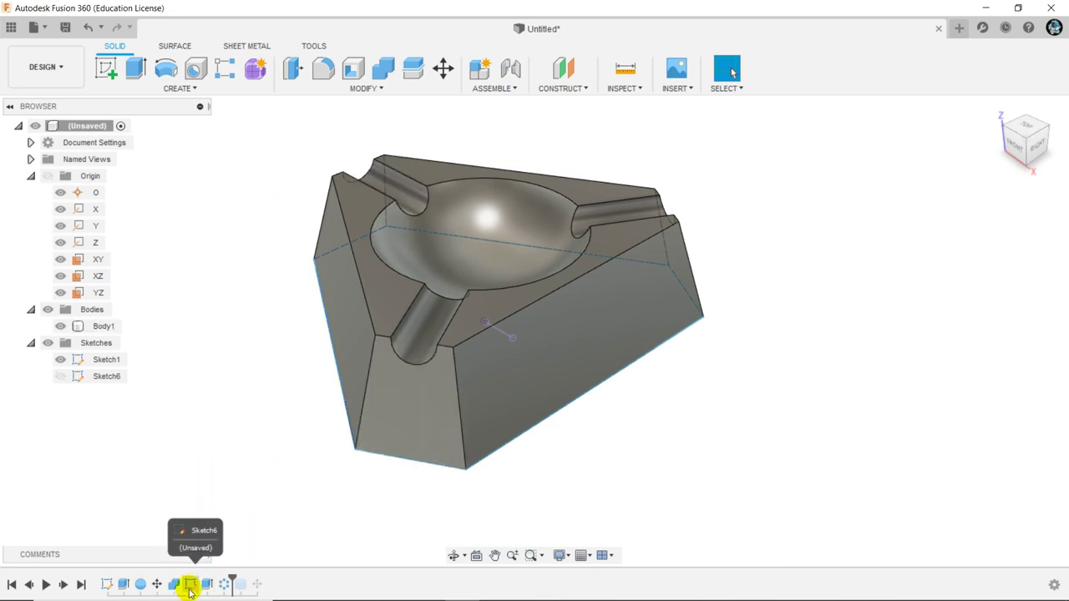
double_click(204, 583)
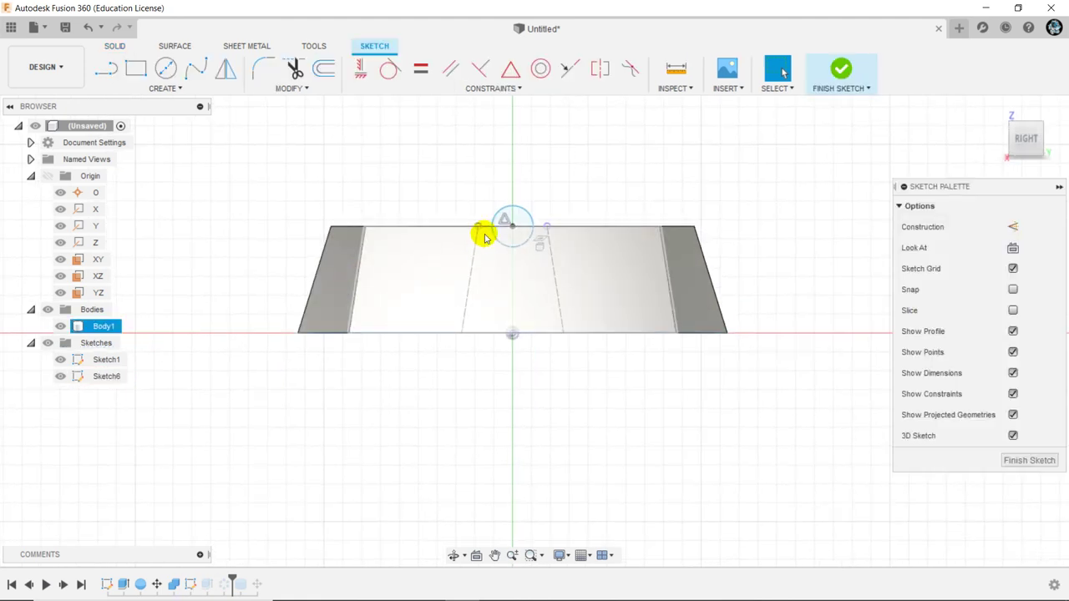
click(522, 212)
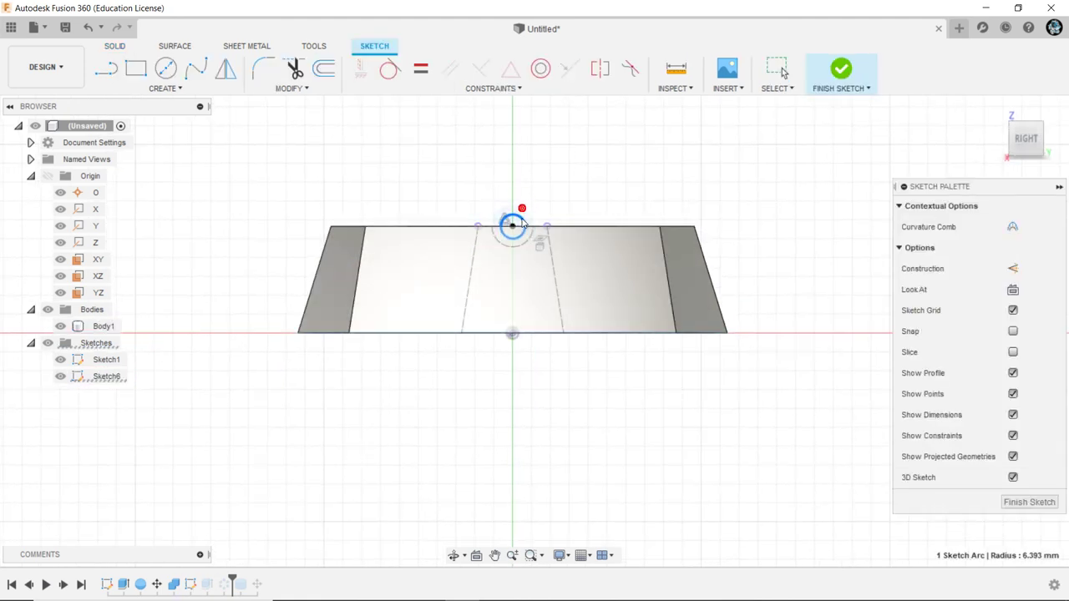
click(840, 68)
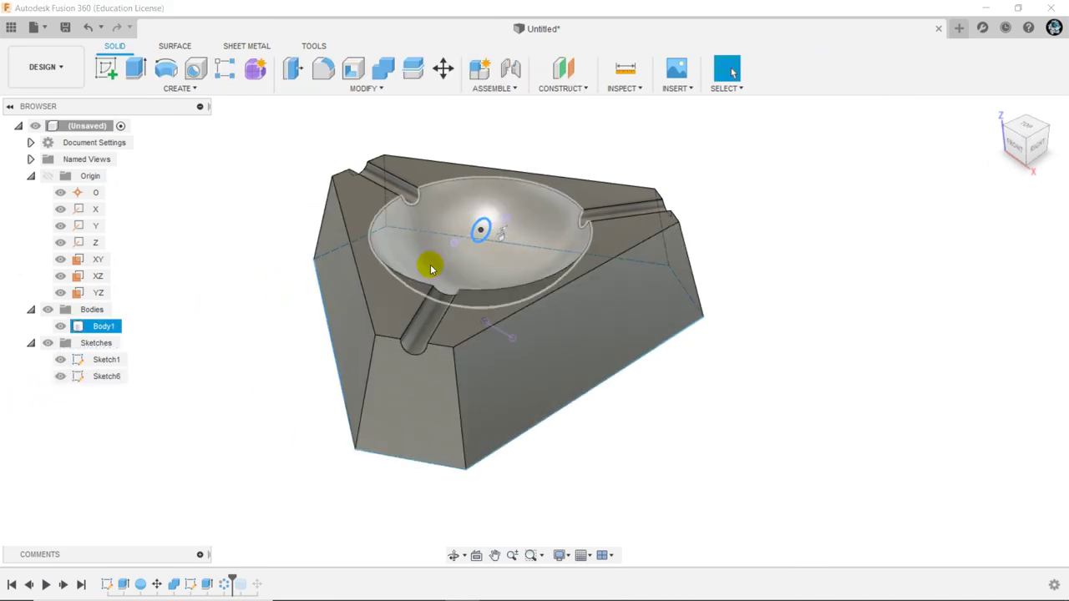
click(482, 225)
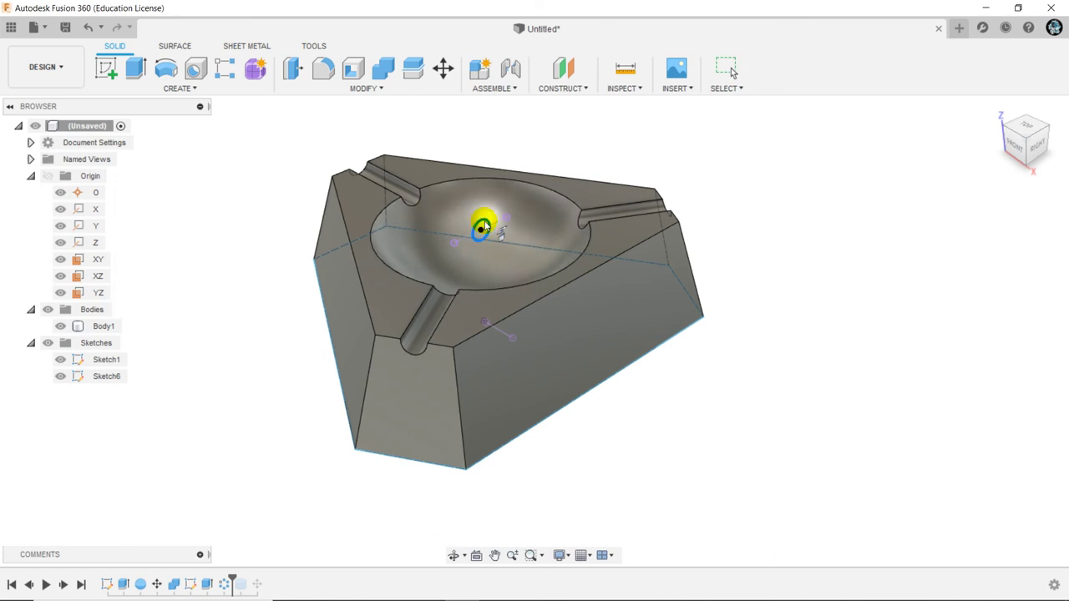
click(484, 225)
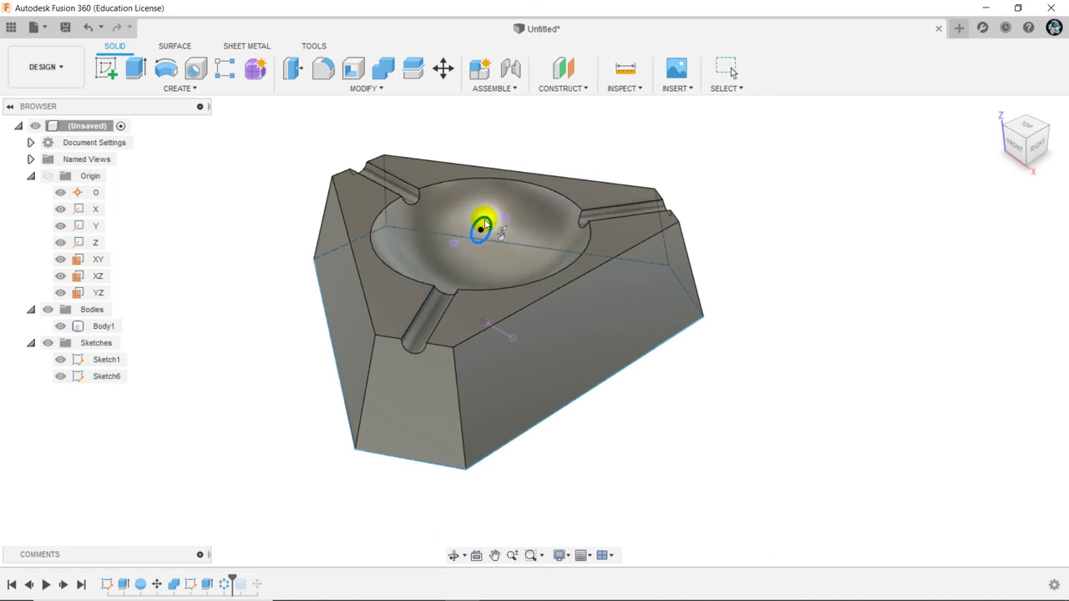
click(484, 225)
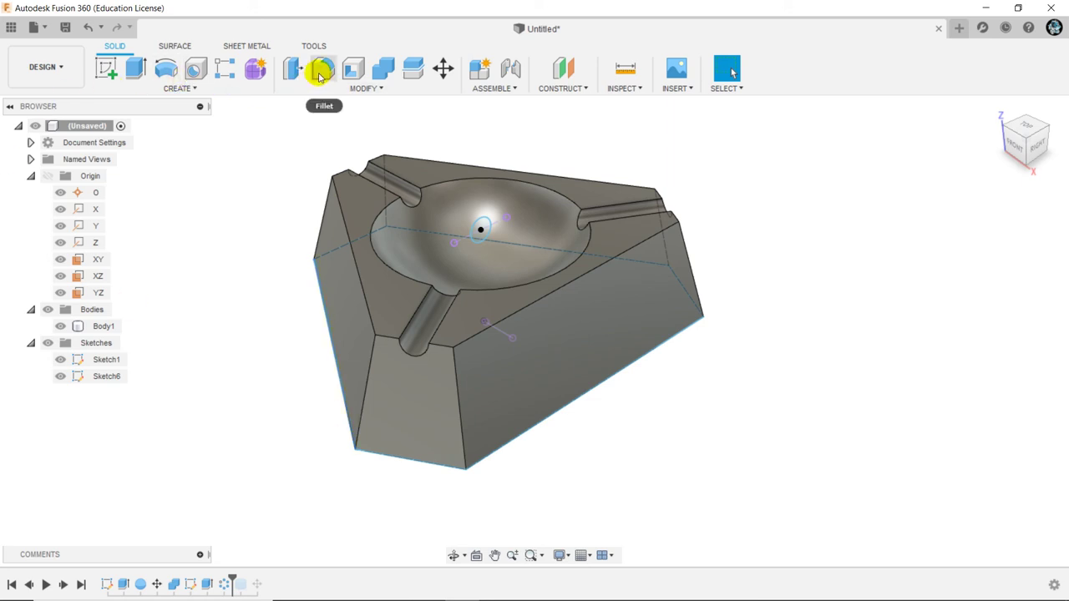
mouse_move(324, 69)
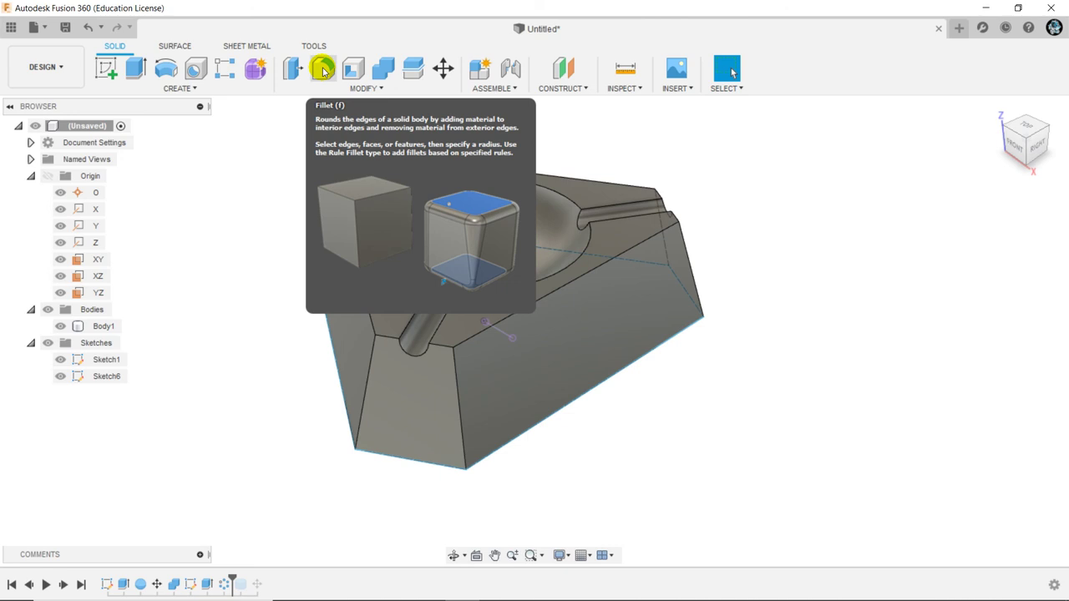
Step: Fillet the six vertical corner edges of the triangular body at 12.409 mm
click(324, 71)
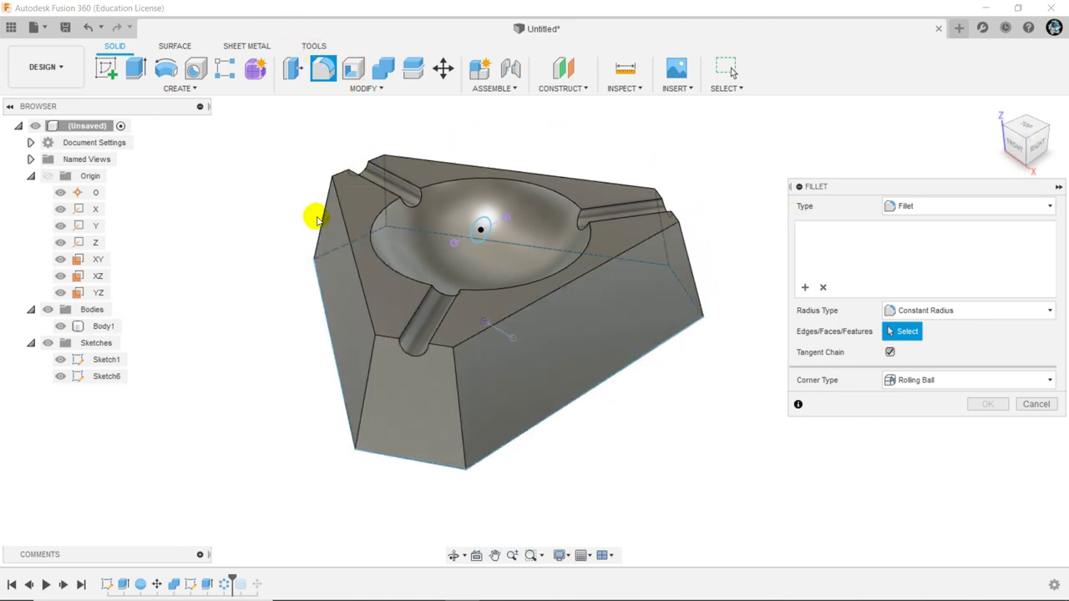
click(324, 219)
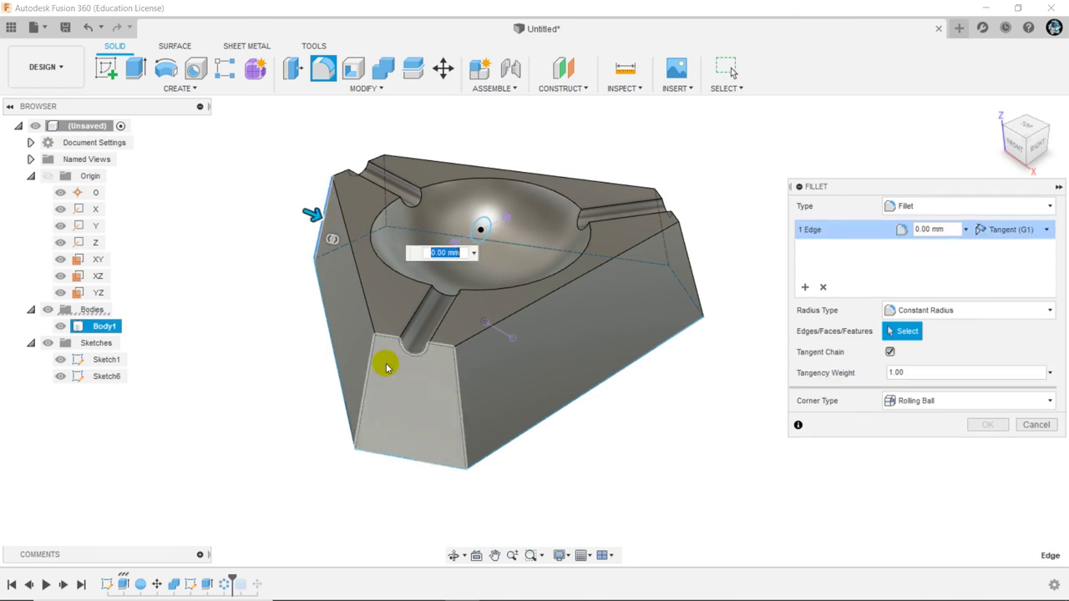
click(456, 369)
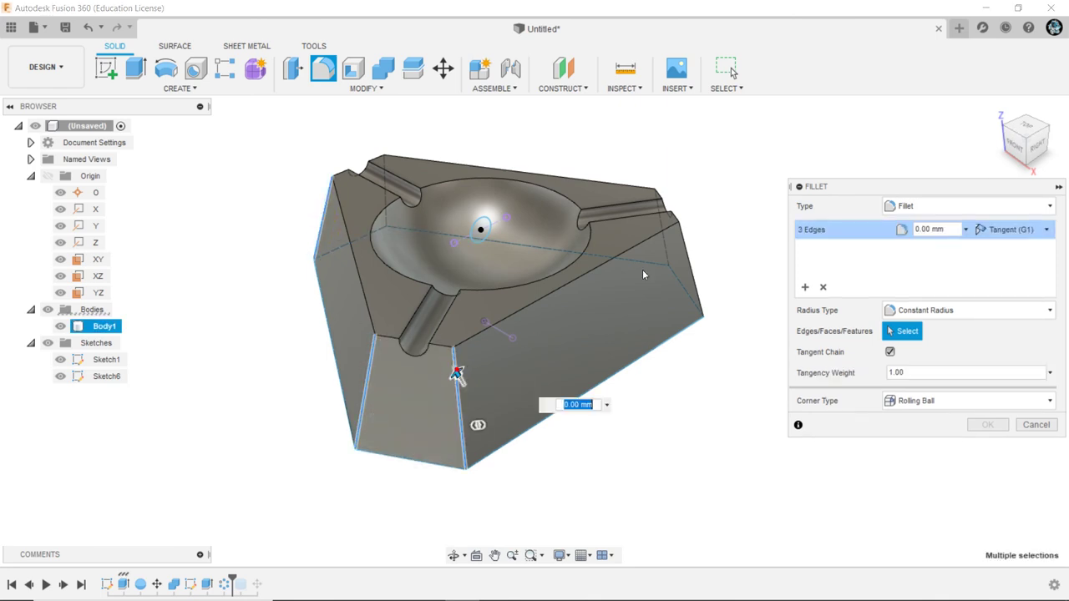
click(686, 255)
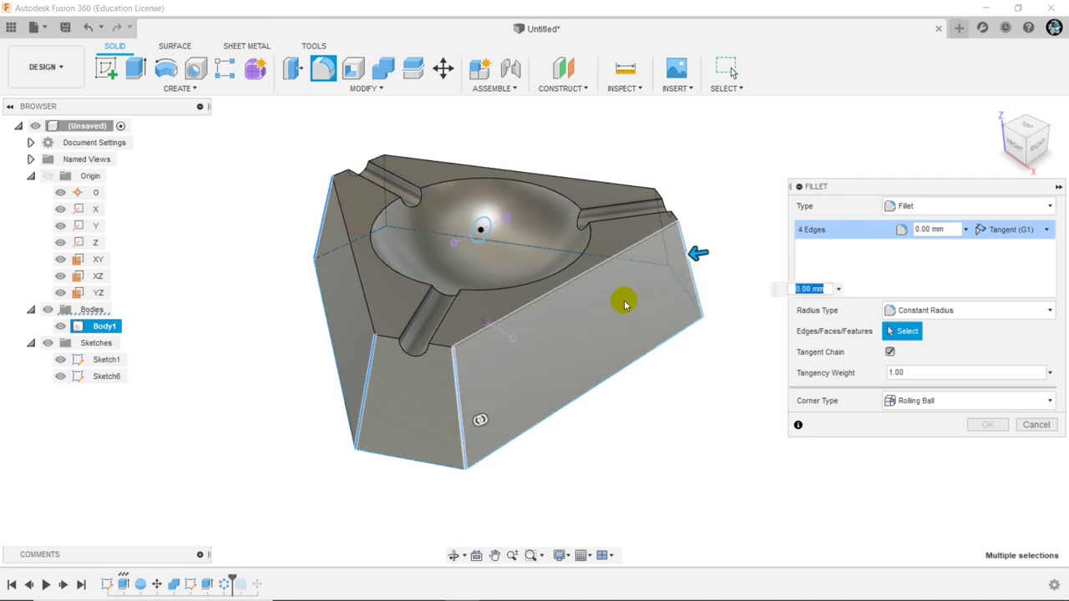
mouse_move(601, 325)
middle_down()
mouse_move(566, 346)
mouse_move(529, 348)
mouse_move(525, 446)
middle_up()
click(495, 437)
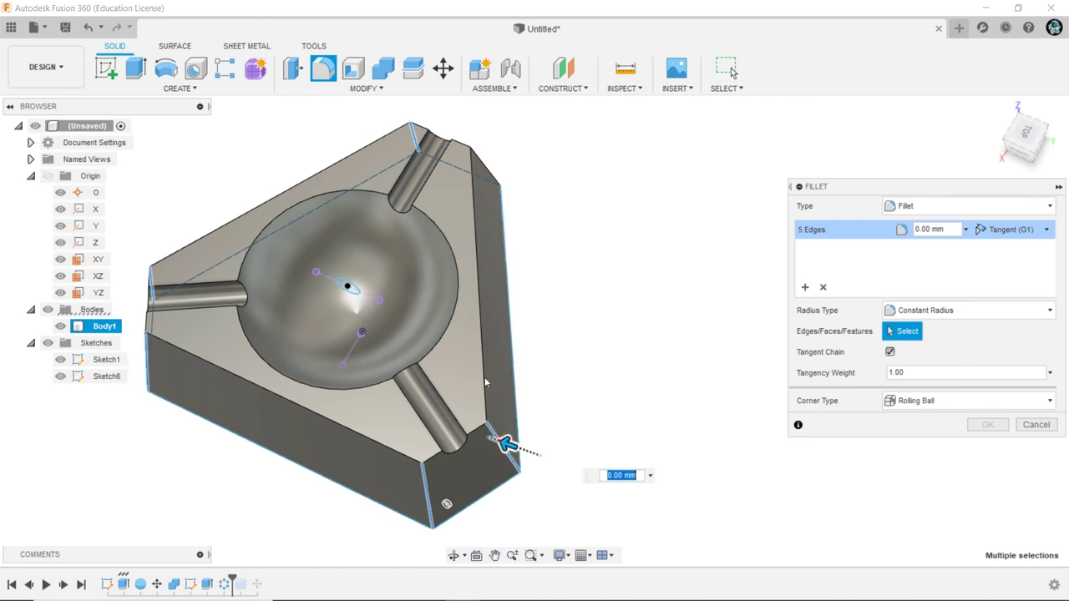
click(486, 167)
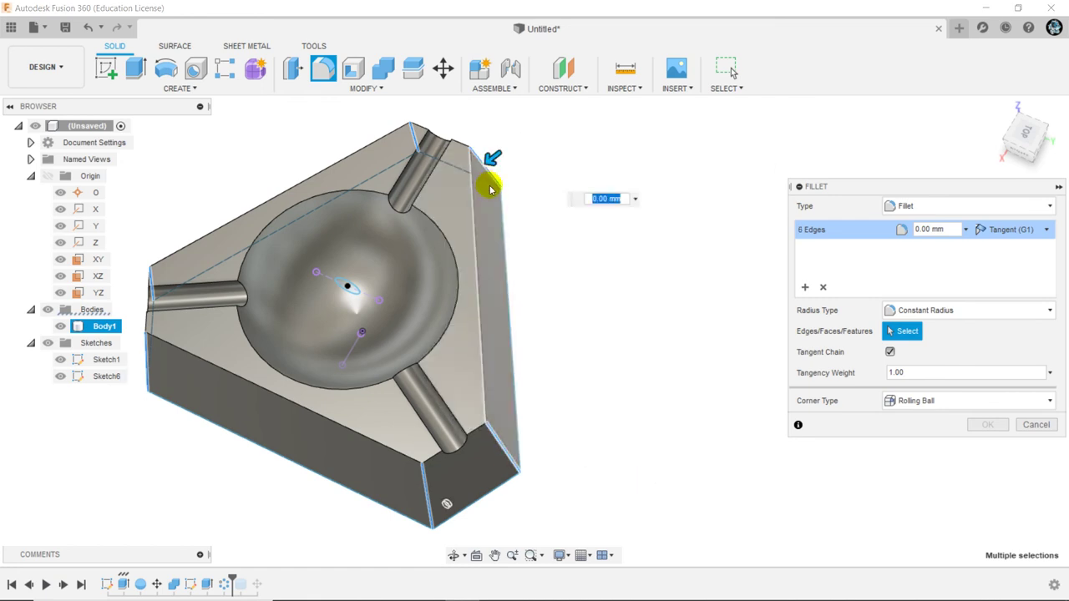
drag(503, 167, 498, 167)
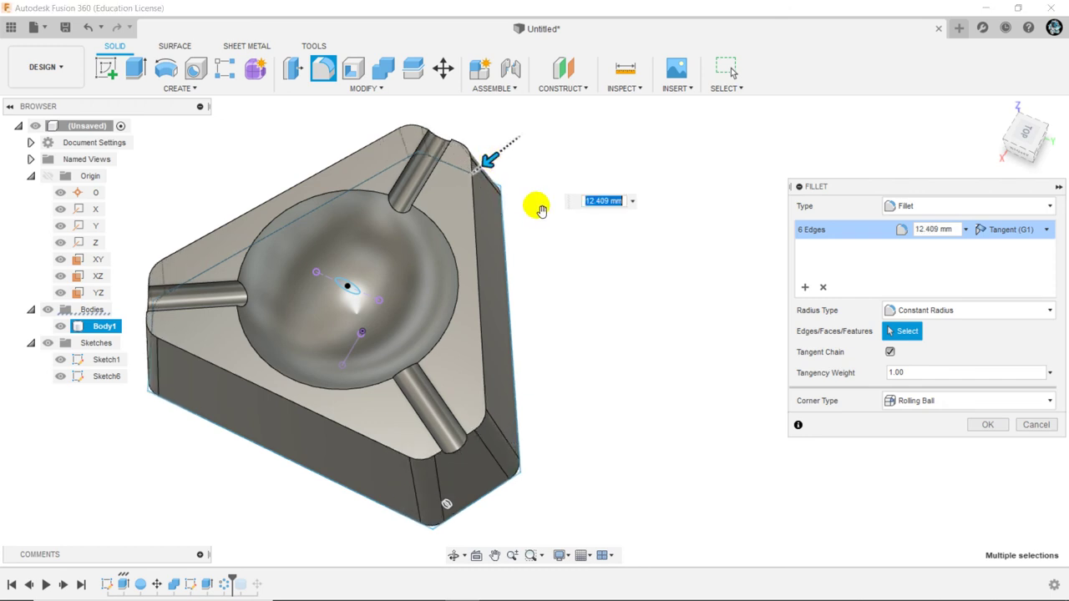
click(984, 426)
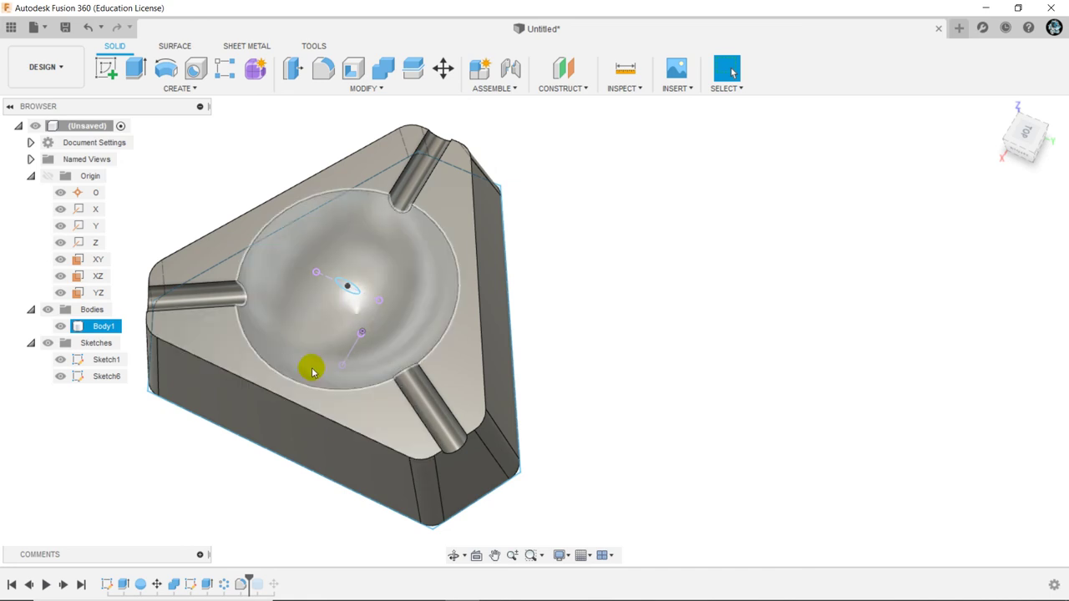
Step: Fillet both edges of each of the three grooves (six edges) at 4.305 mm
mouse_move(359, 357)
shift+middle_down()
mouse_move(438, 347)
mouse_move(470, 328)
shift+middle_up()
key(f)
click(250, 333)
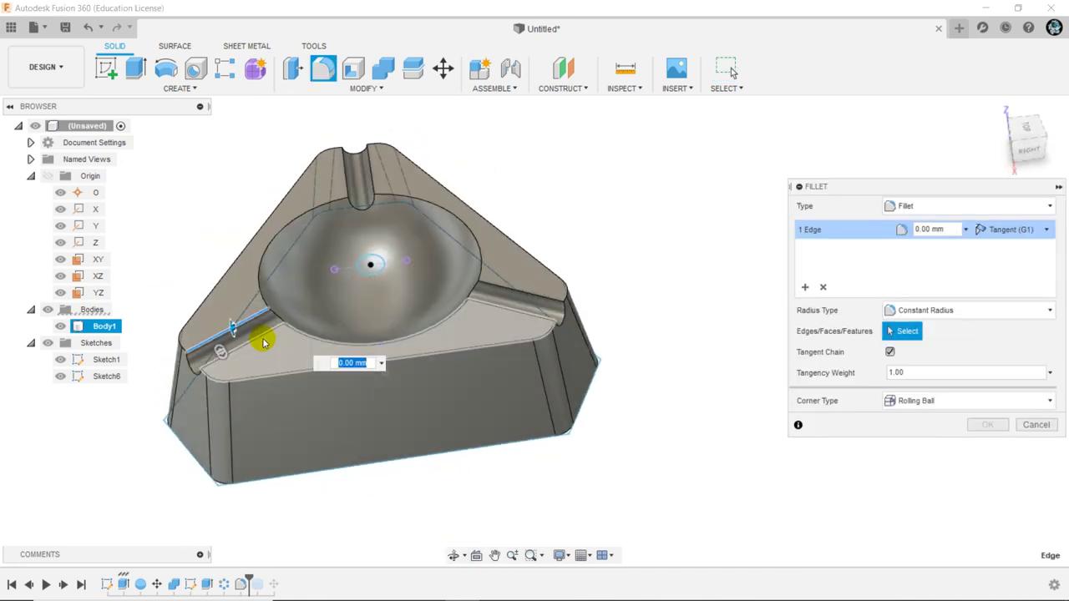
click(262, 335)
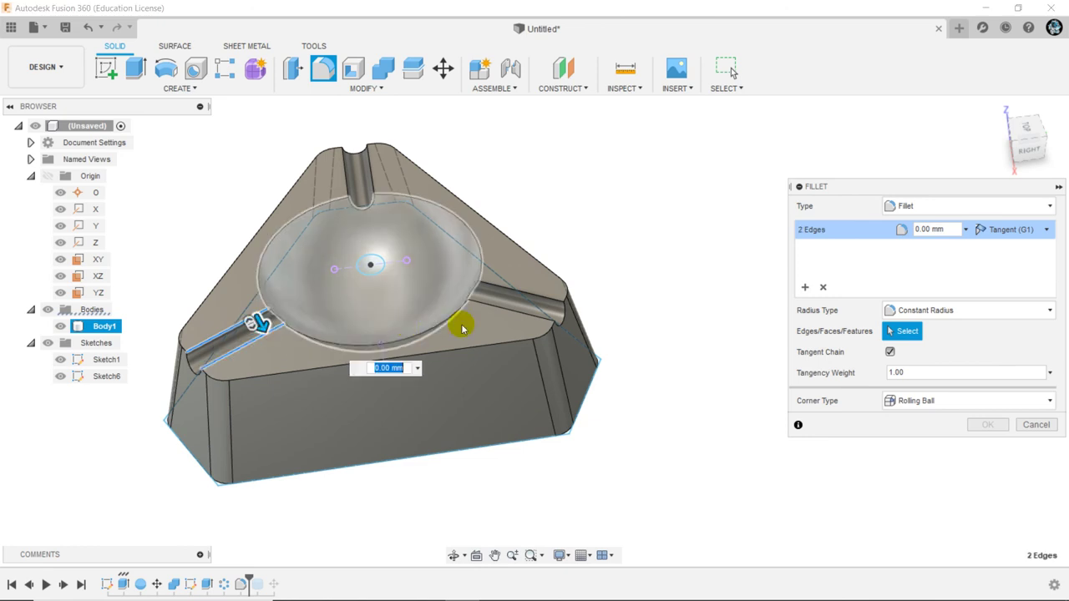
click(500, 304)
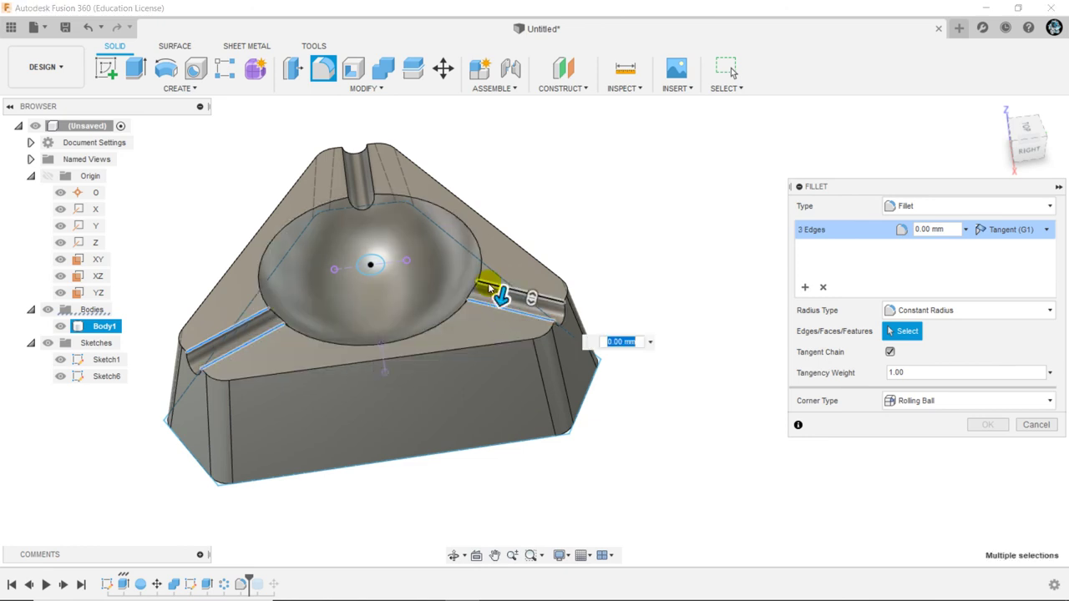
click(490, 288)
click(372, 182)
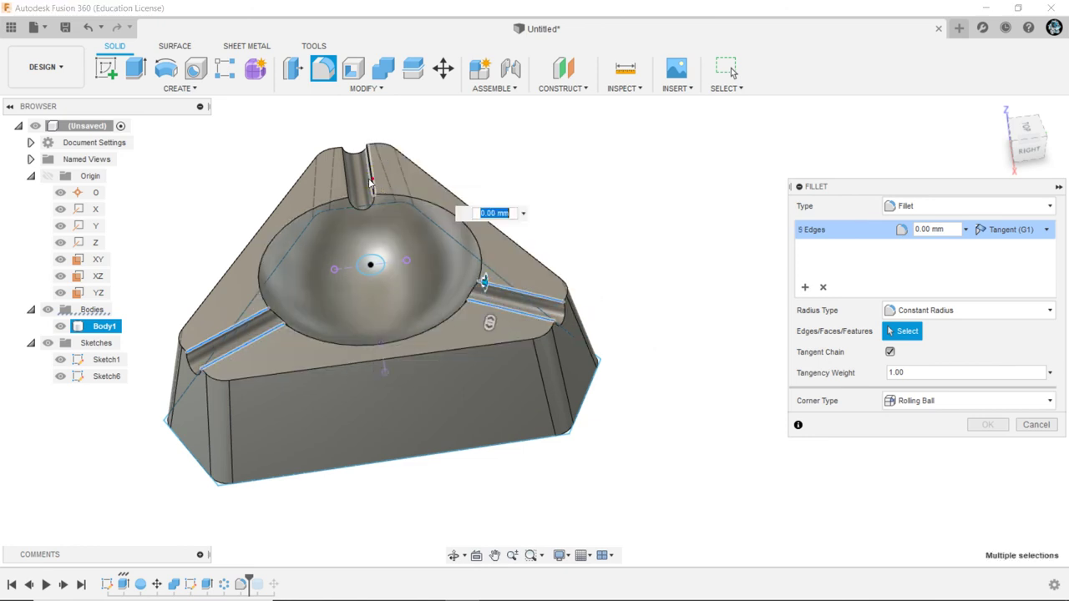
click(344, 195)
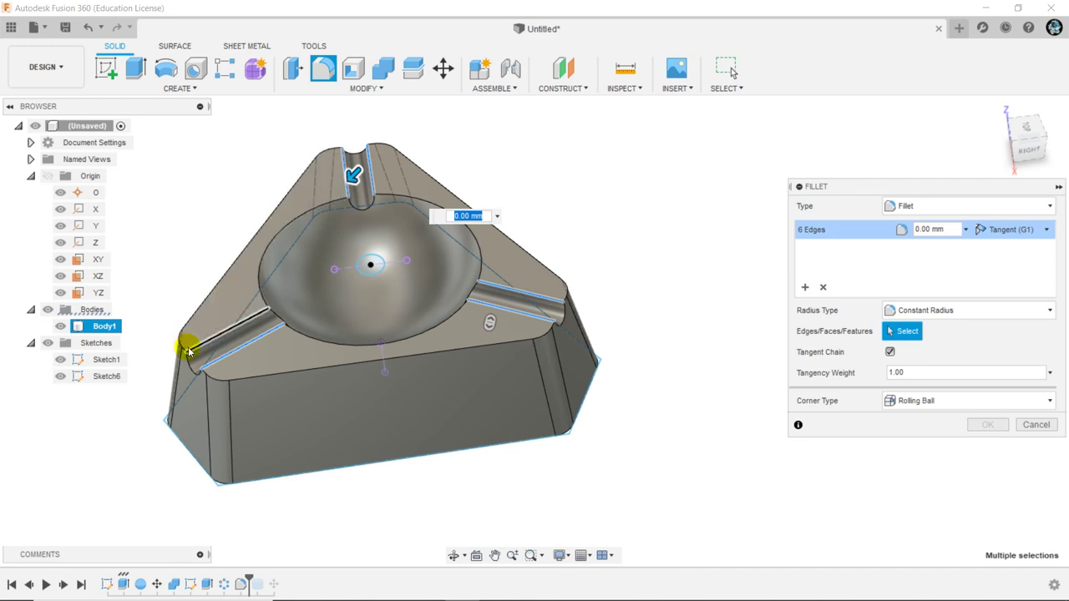
drag(364, 177, 354, 180)
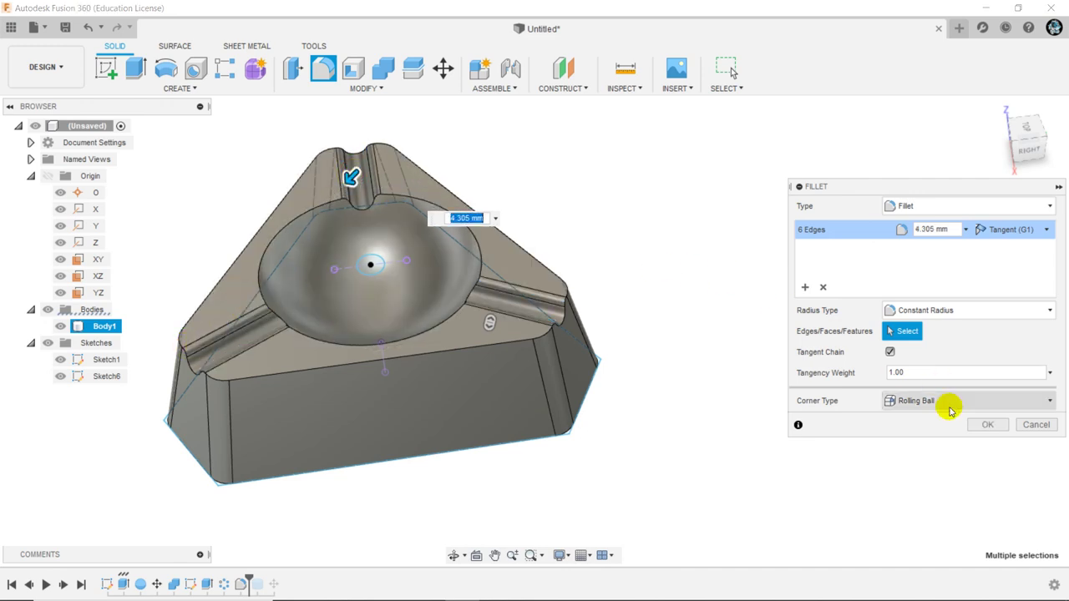
click(990, 425)
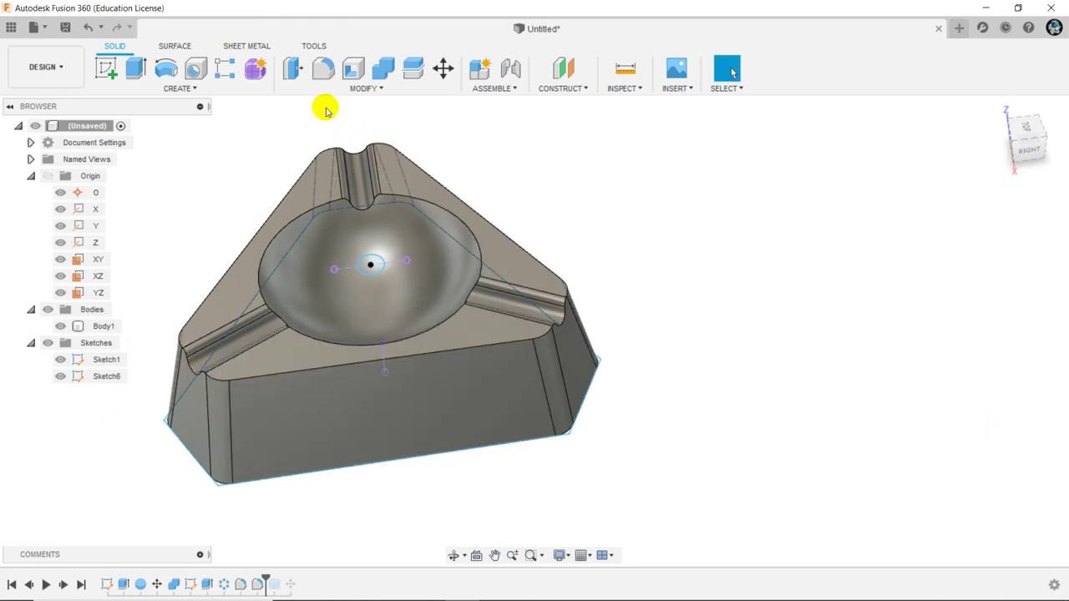
Step: Fillet the dish rim and outer top edge chains at 4.595 mm, then return to the home view
click(322, 70)
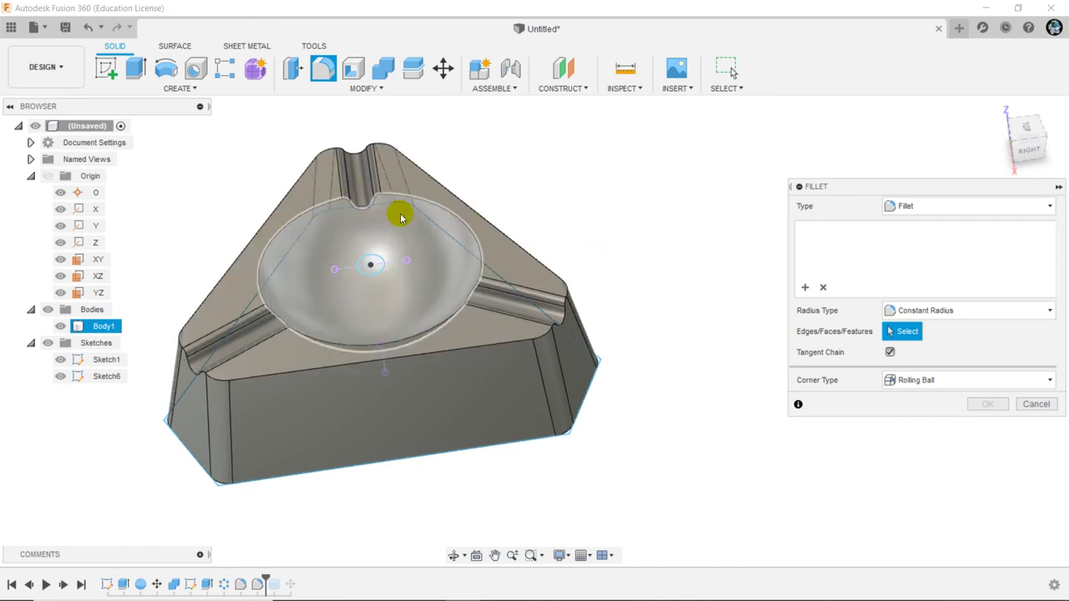
click(419, 199)
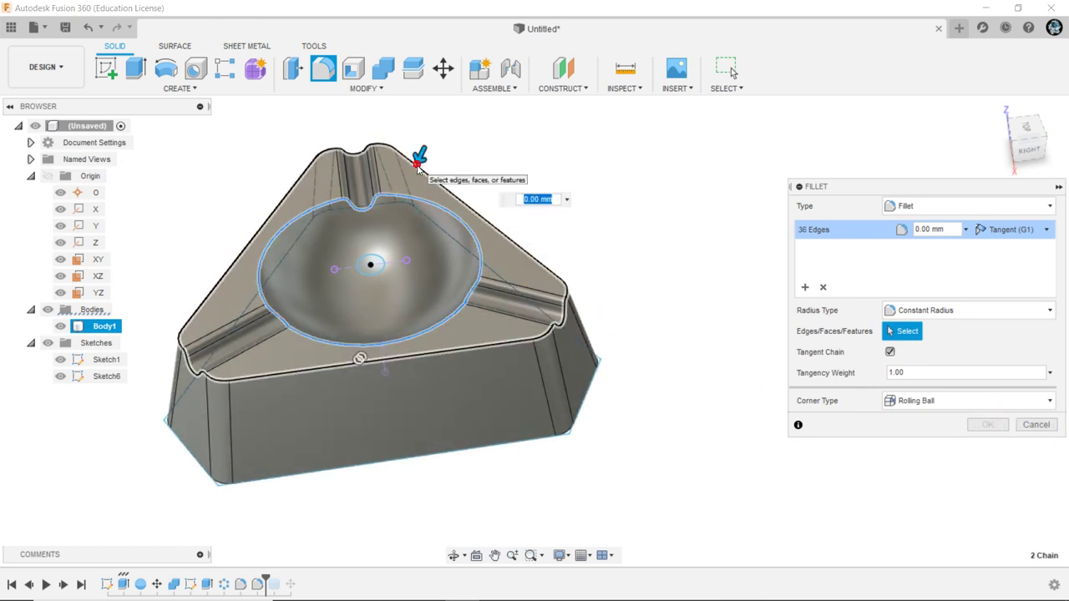
click(420, 159)
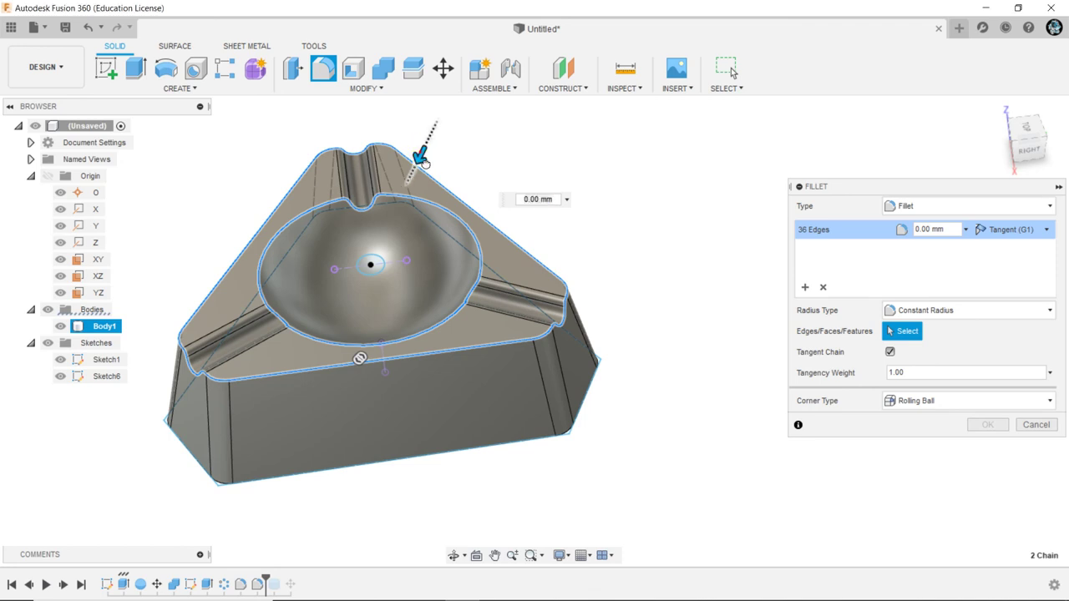
drag(423, 160, 425, 175)
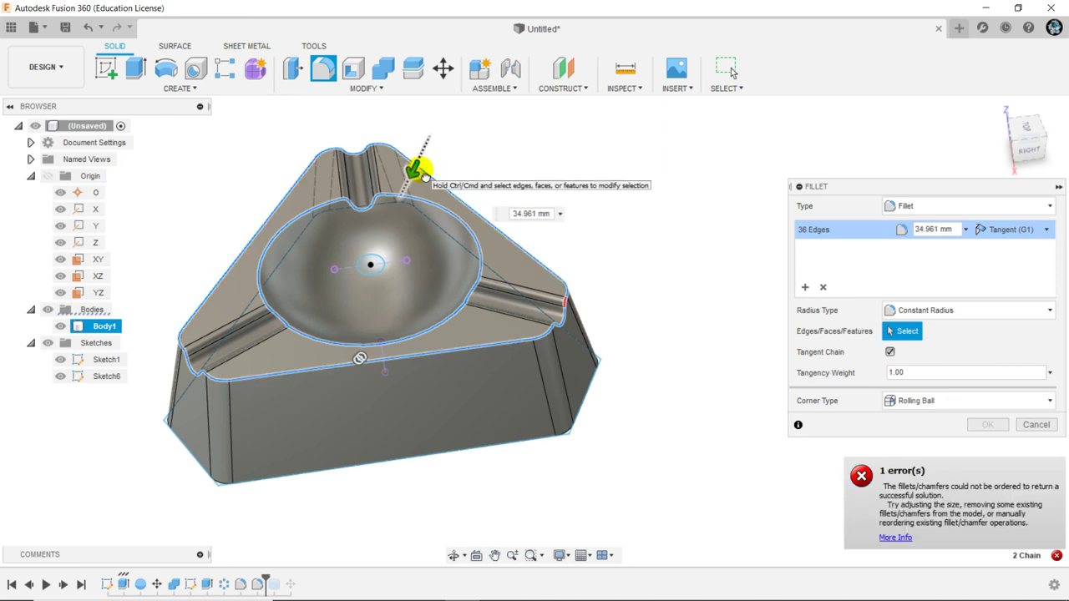
drag(424, 175, 428, 162)
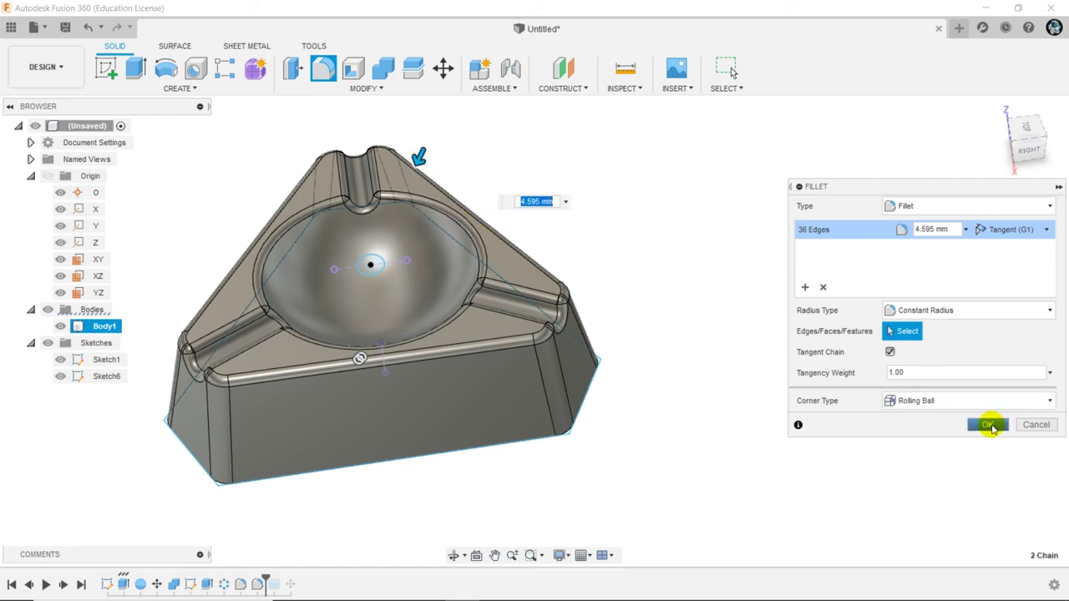
click(989, 426)
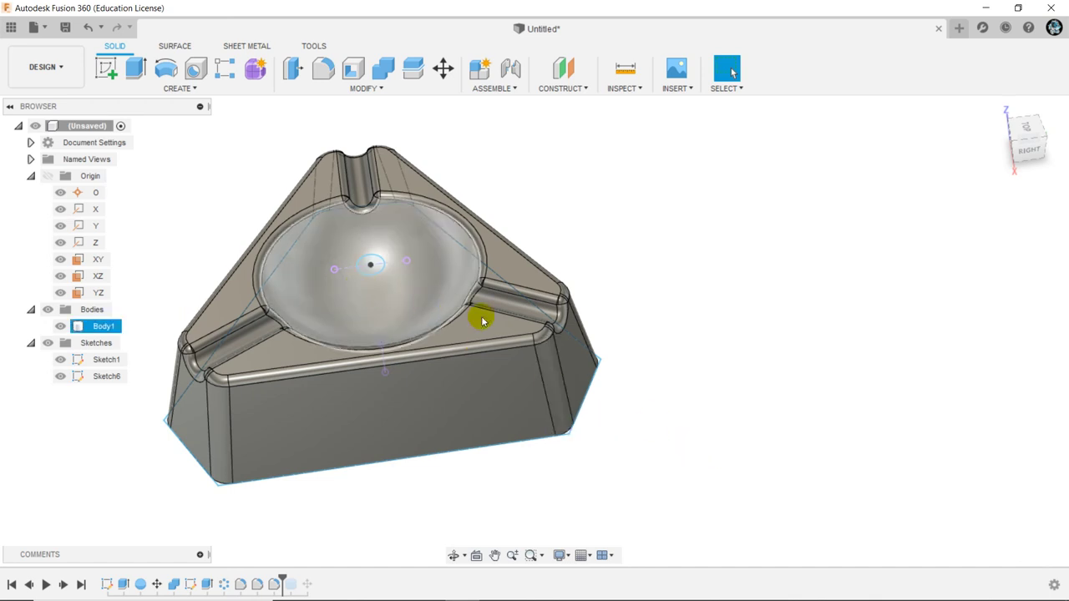
mouse_move(1027, 138)
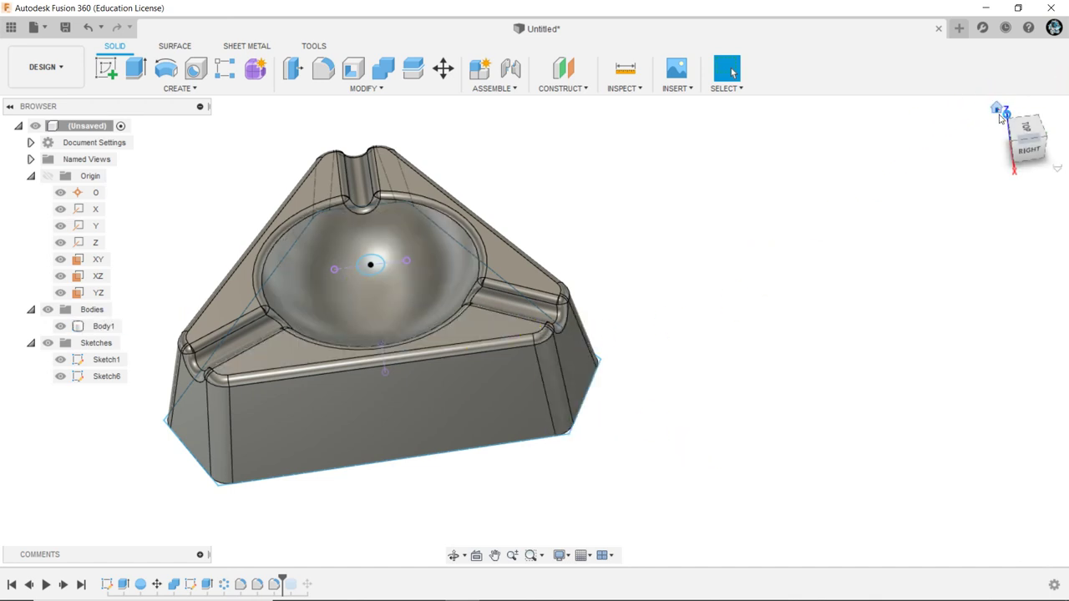
click(998, 112)
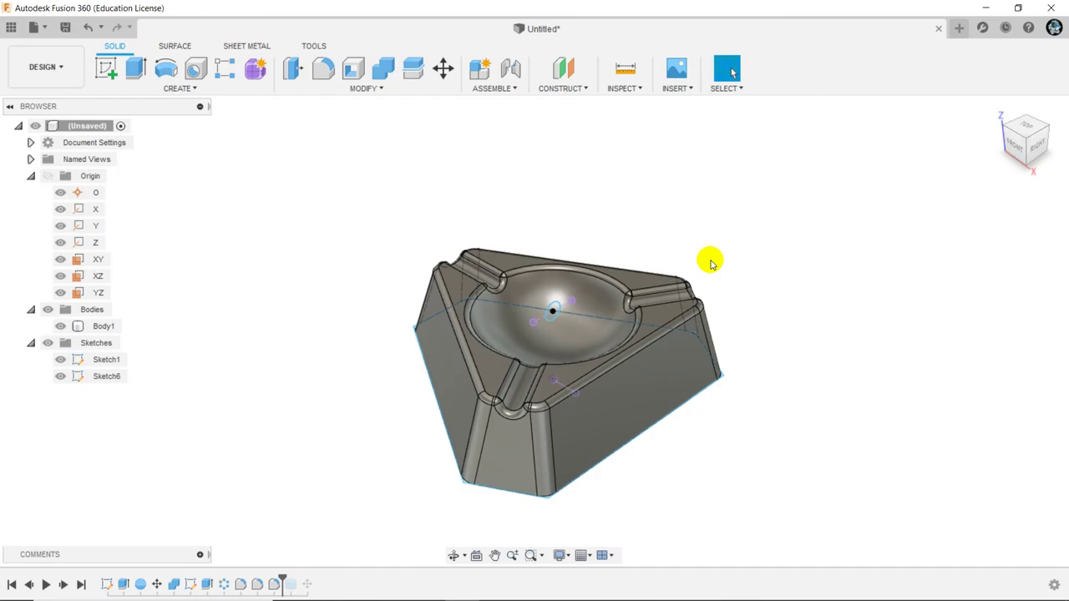